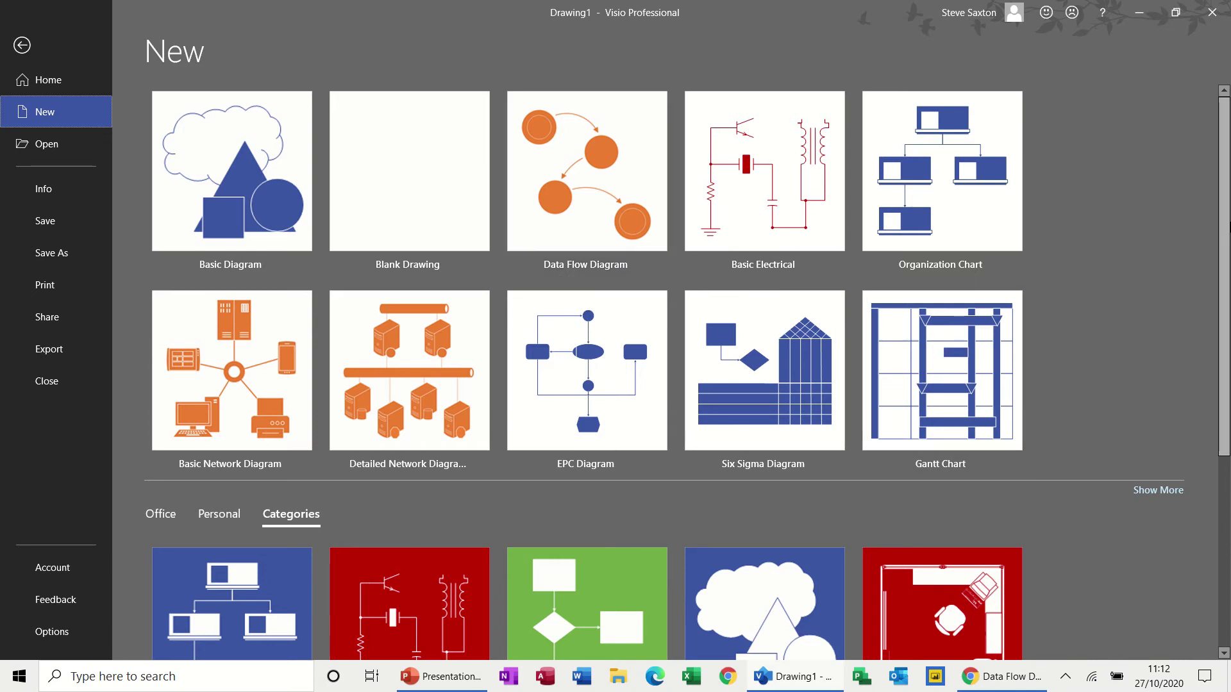
Step: Pick the Data Flow Diagram template from the Software and Database category
left_click_drag(1226, 227, 1228, 434)
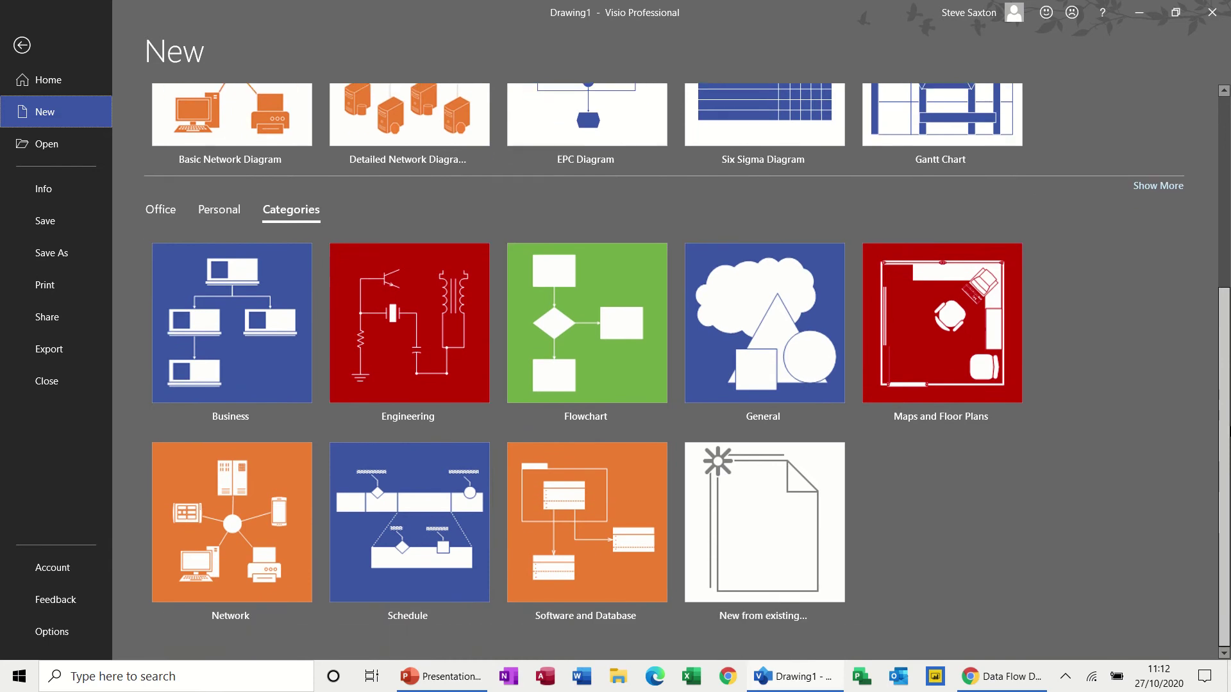
left_click(617, 583)
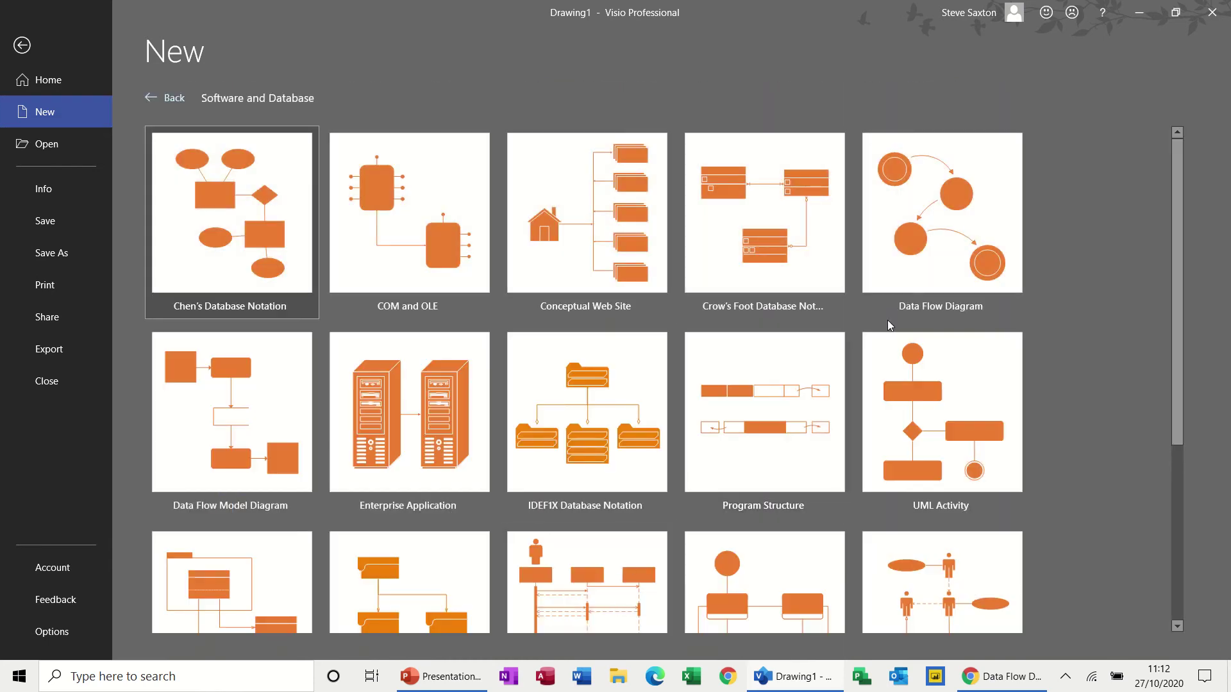
left_click(944, 270)
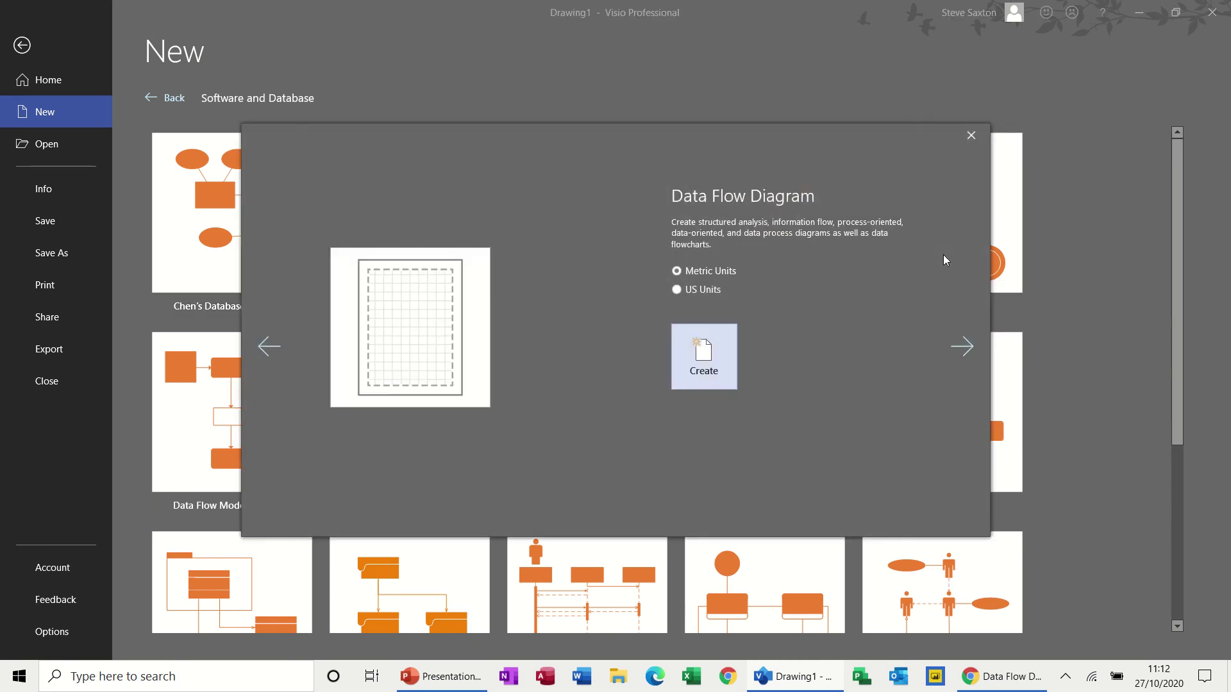
left_click(705, 359)
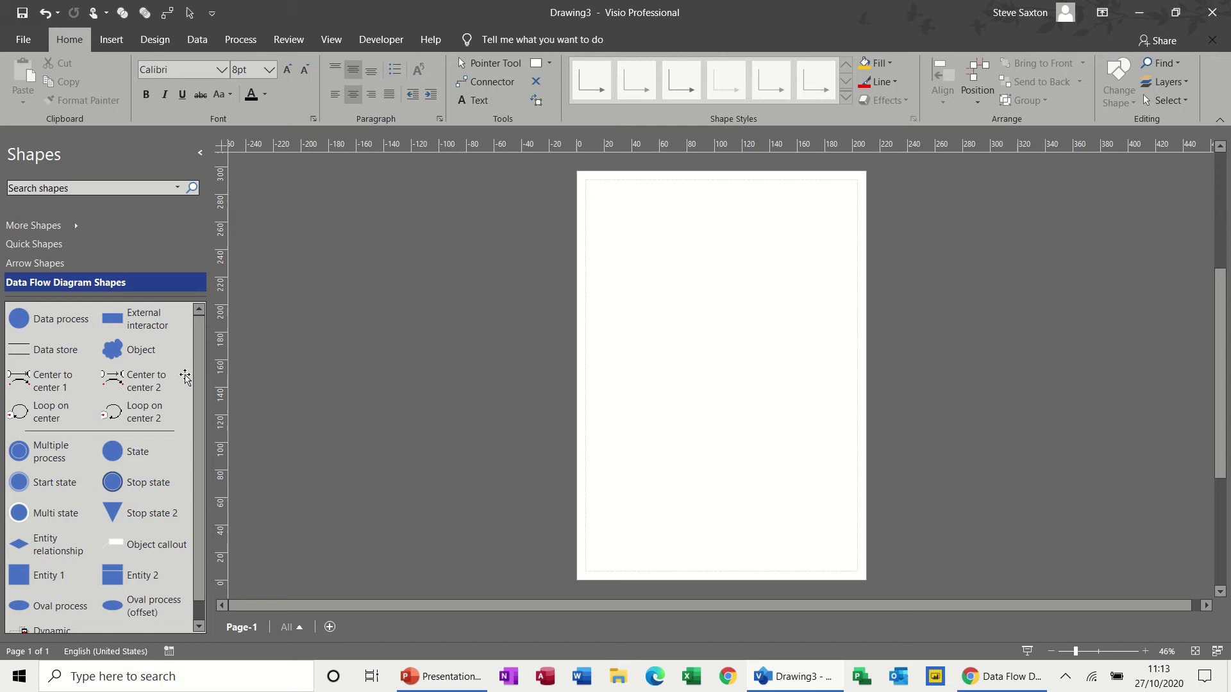
mouse_move(189, 427)
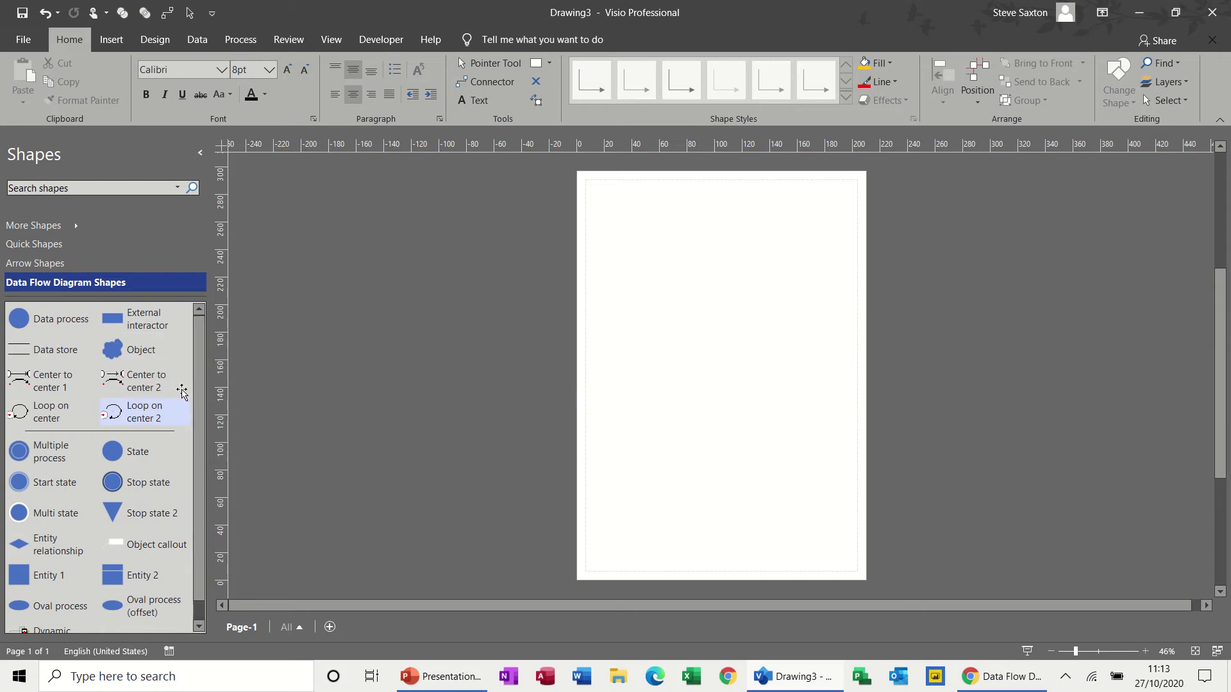
Step: Place an External interactor at the page's top-left and label it Customer
left_click_drag(138, 322, 615, 222)
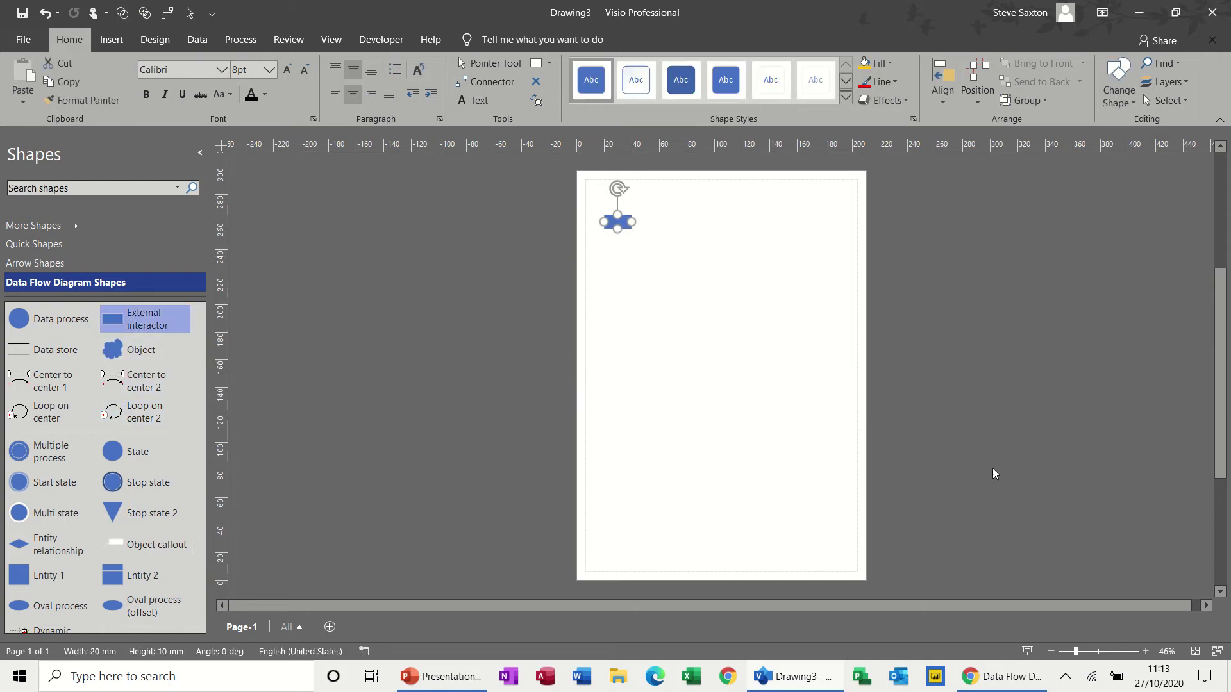
left_click(1145, 651)
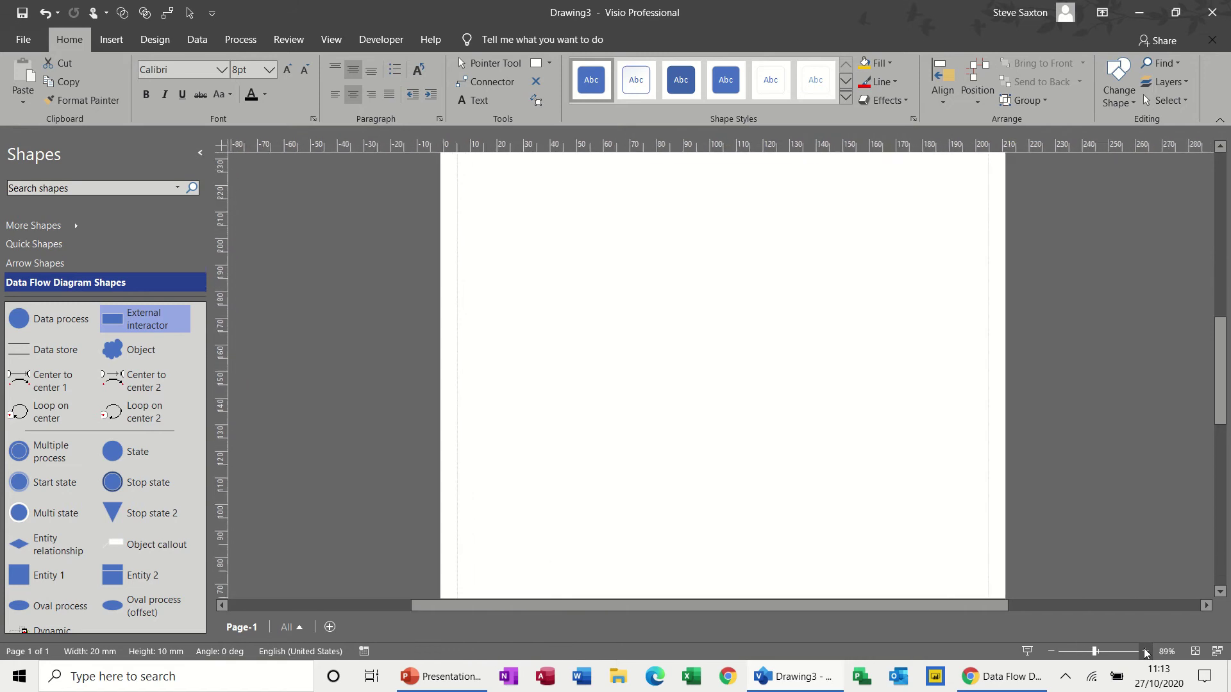
left_click_drag(1221, 413, 1220, 367)
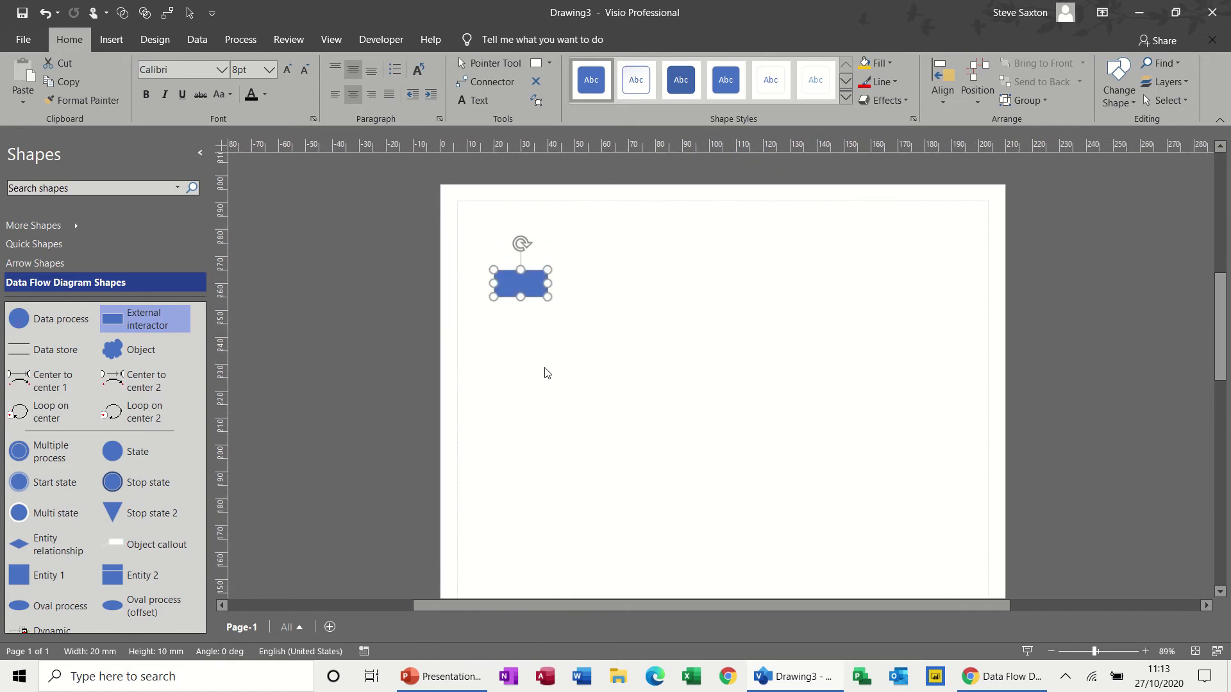
left_click(512, 348)
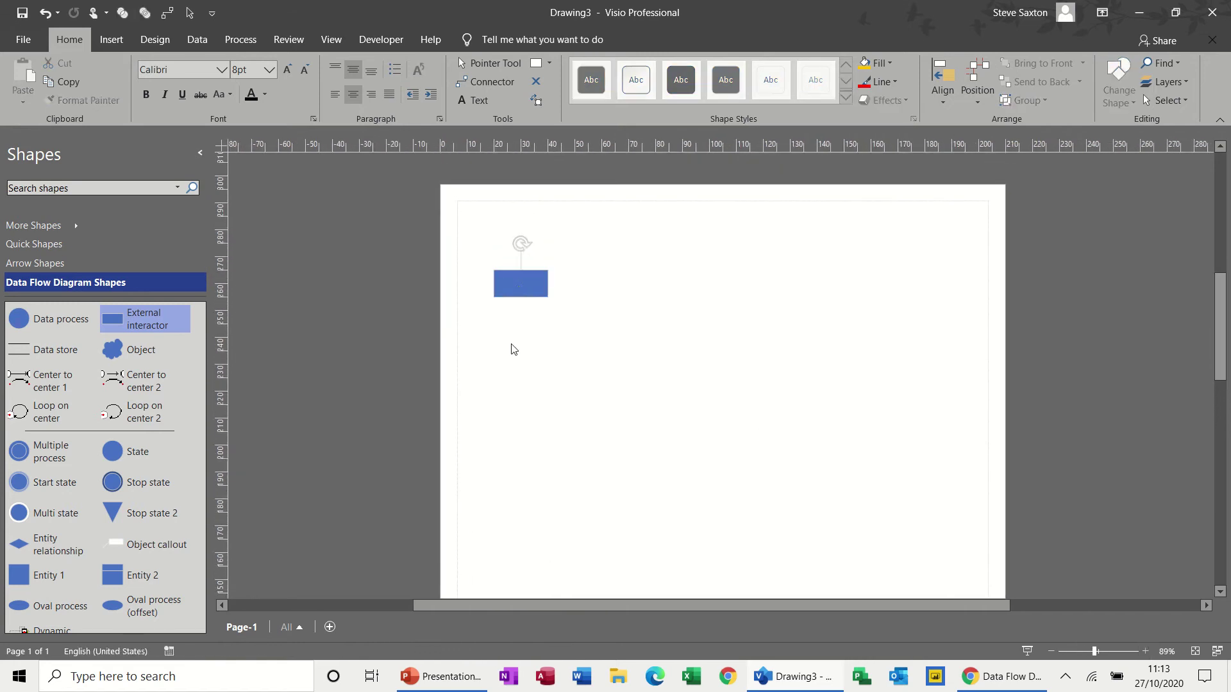
double_click(517, 282)
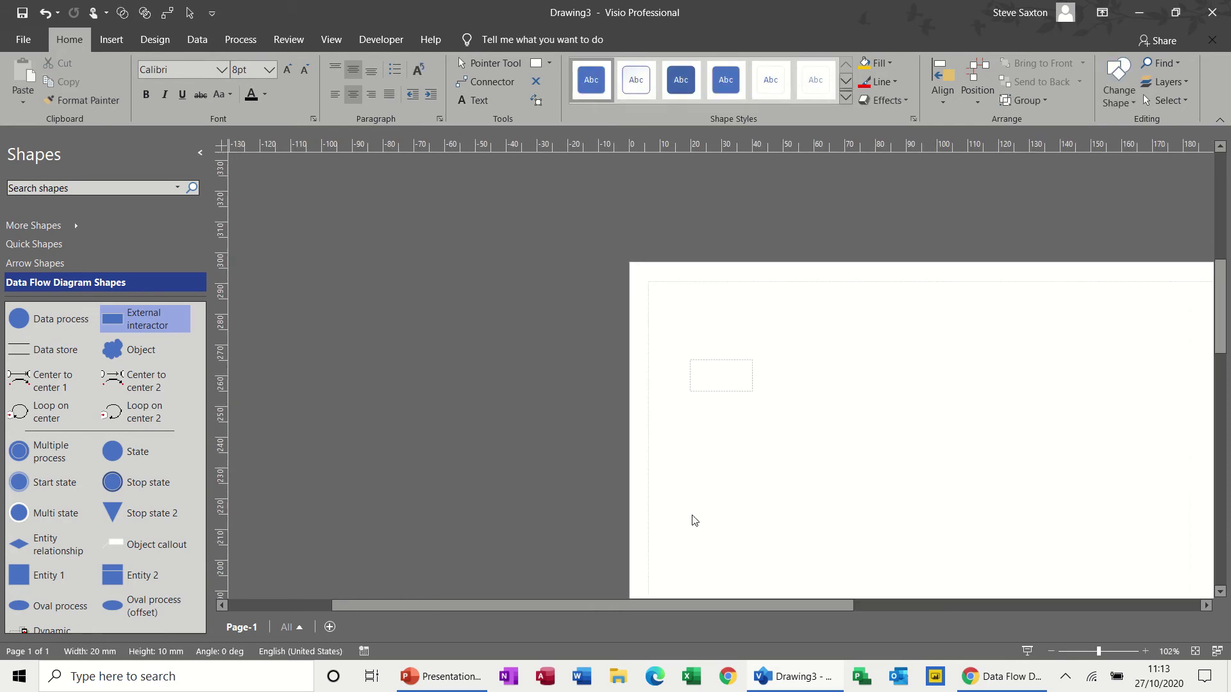
type("customer")
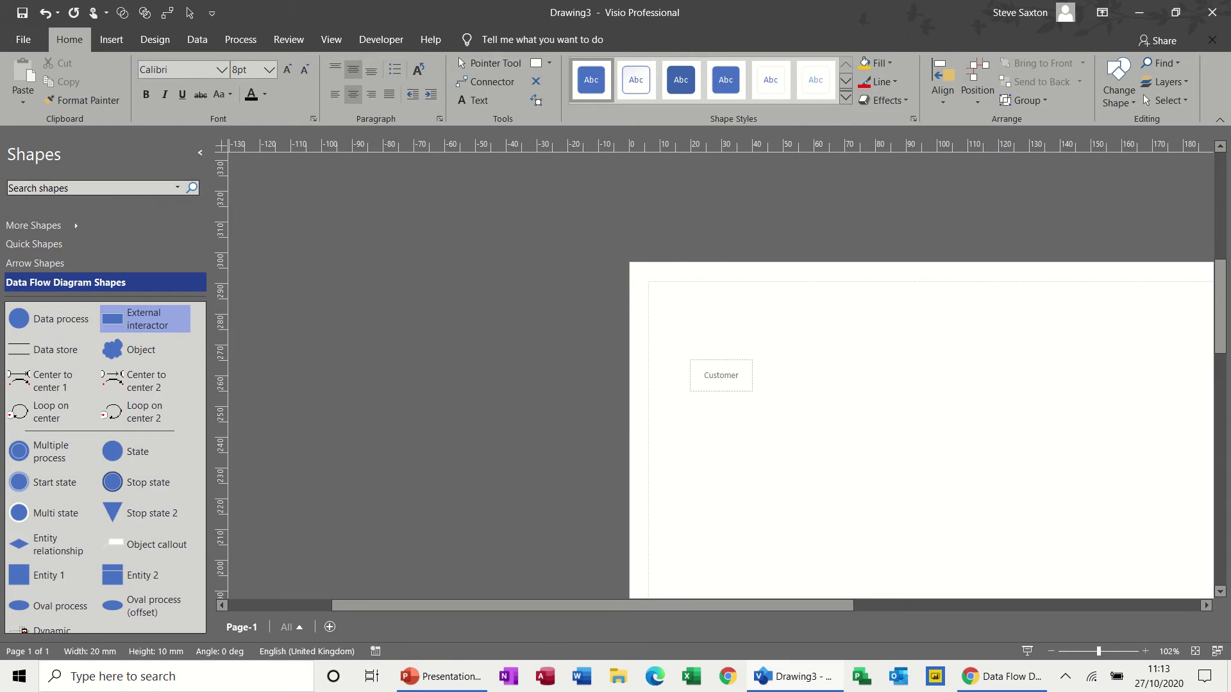
left_click(772, 473)
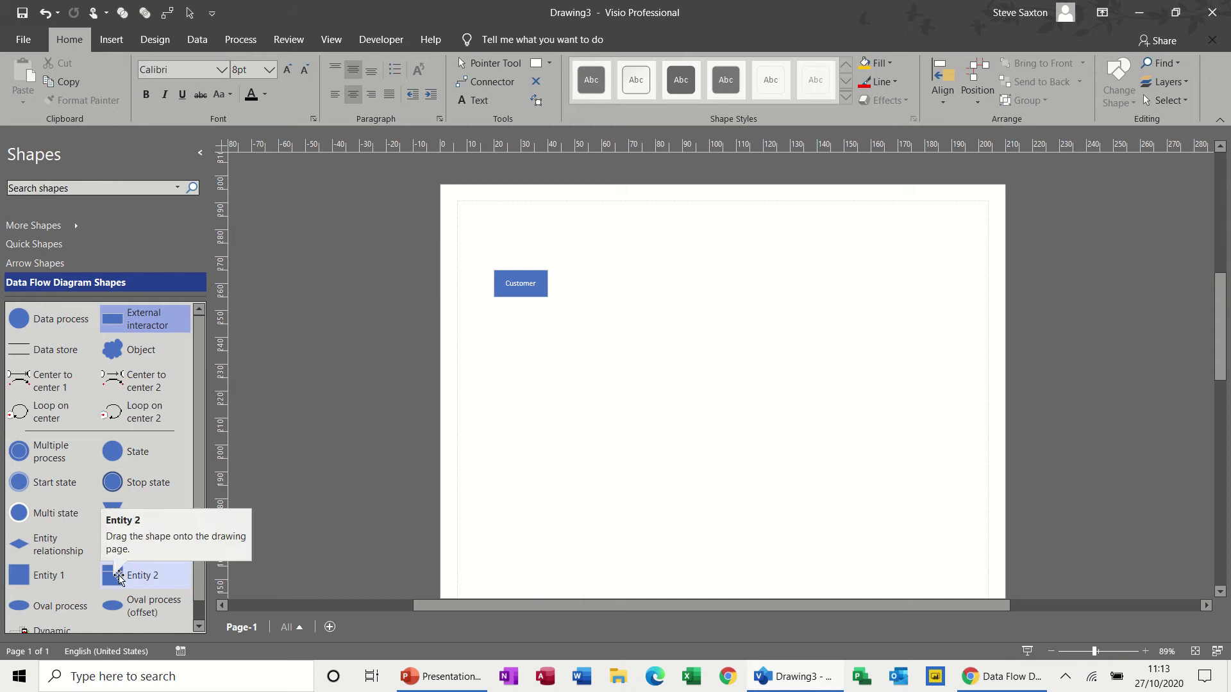
Step: Add an Entity 2 box right of Customer with header 1.0 and label Booking
mouse_move(127, 579)
left_mouse_down()
mouse_move(521, 439)
mouse_move(632, 306)
left_mouse_up()
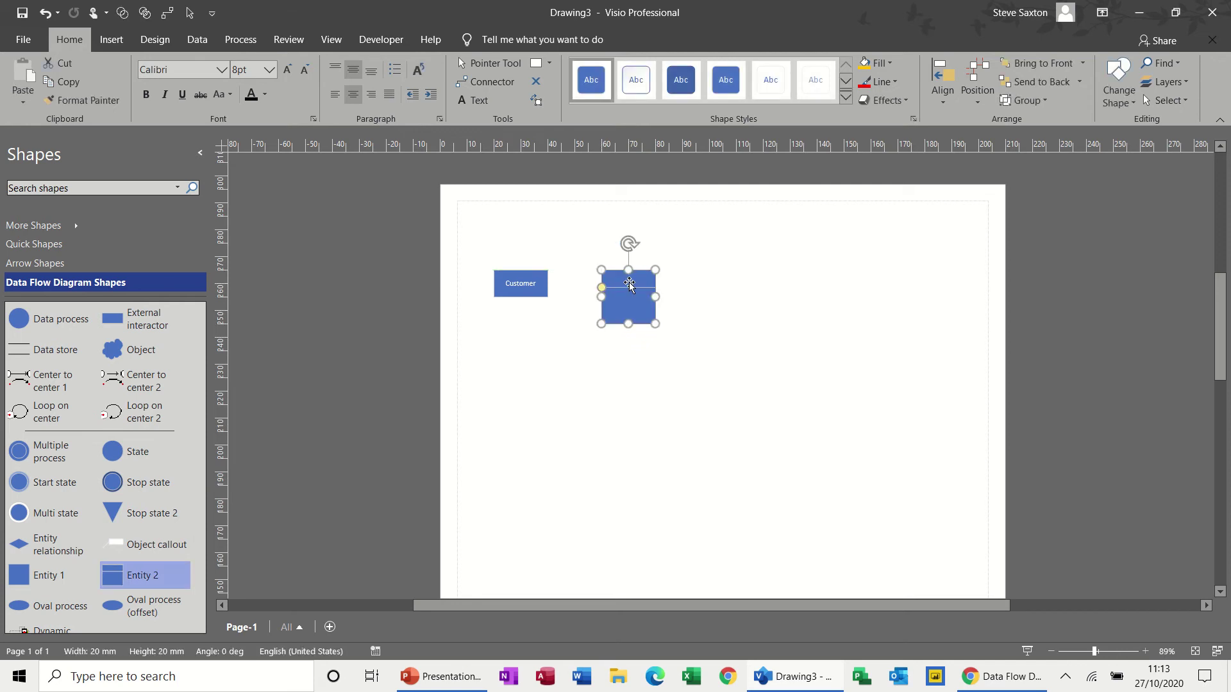
left_click(629, 286)
type("1.")
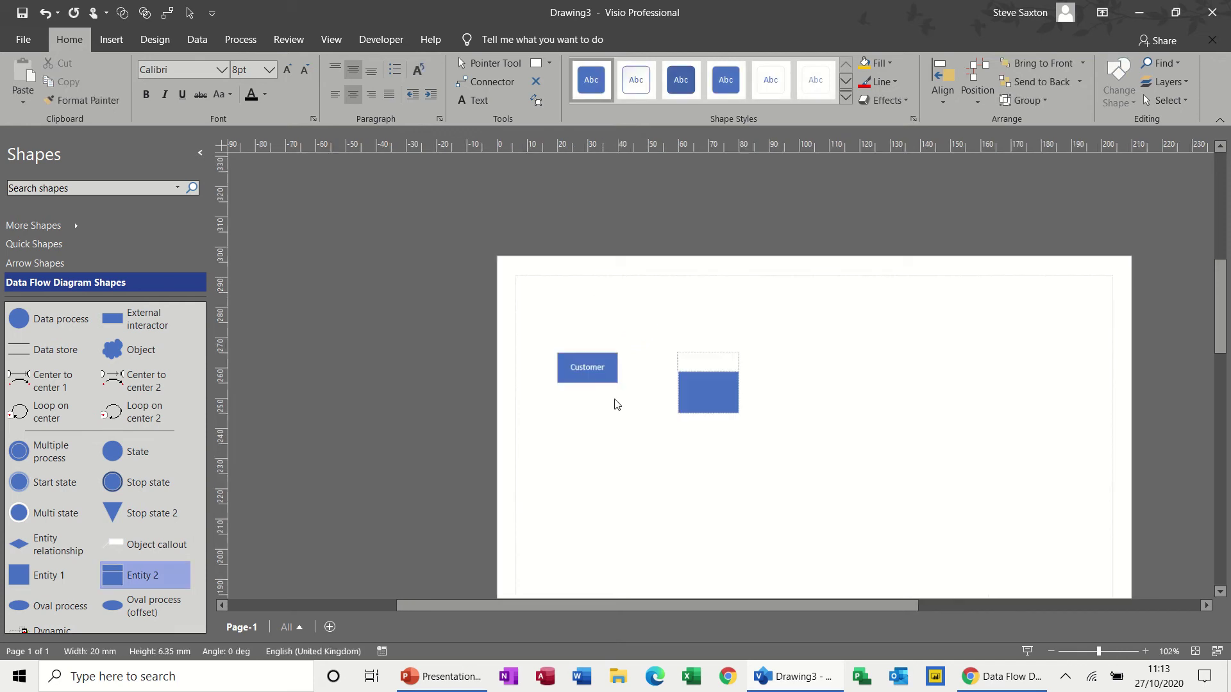
type("0")
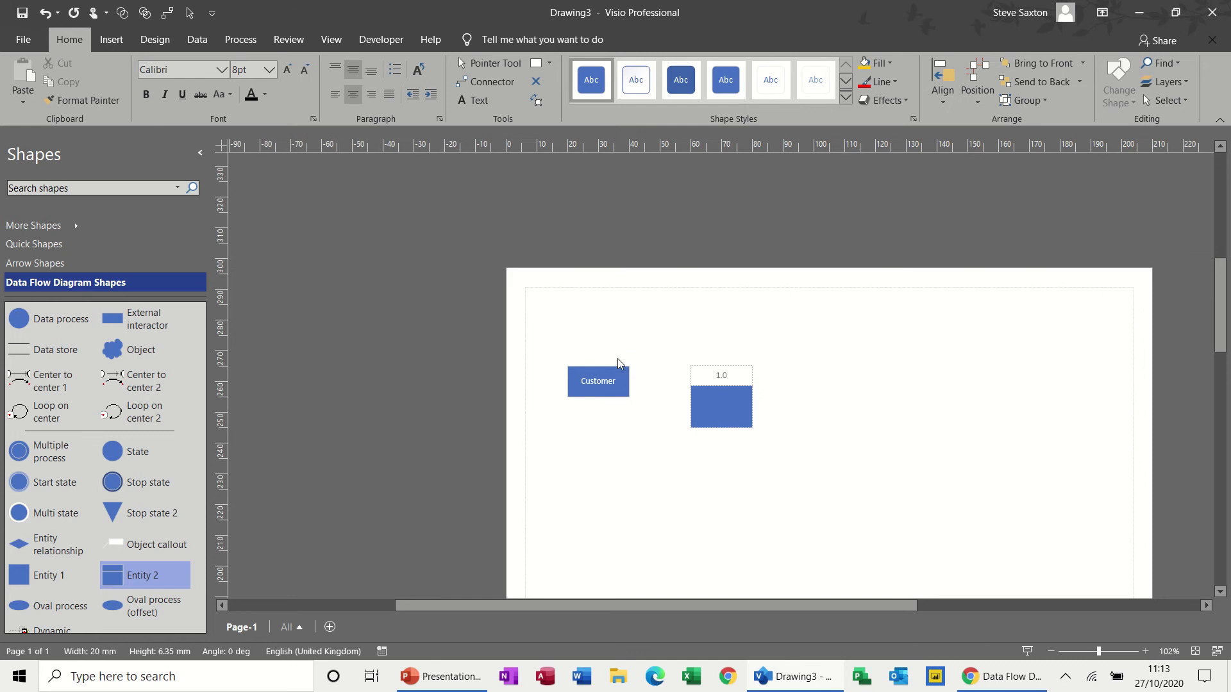
left_click(720, 405)
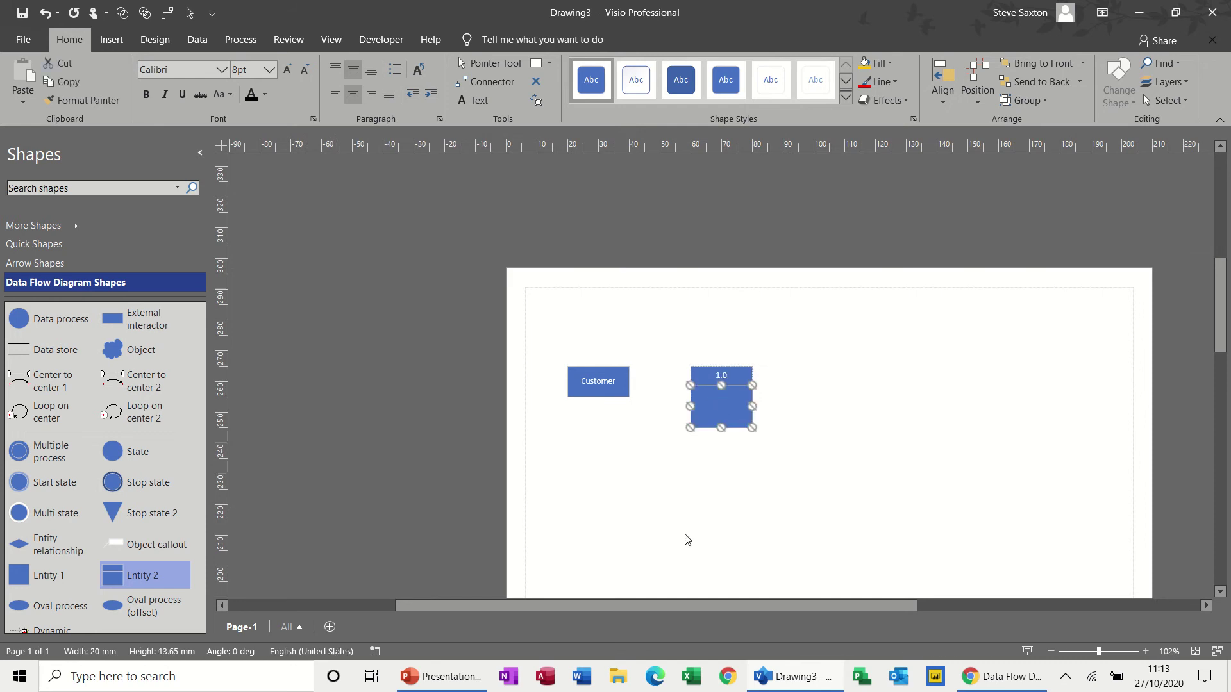
type("Booking")
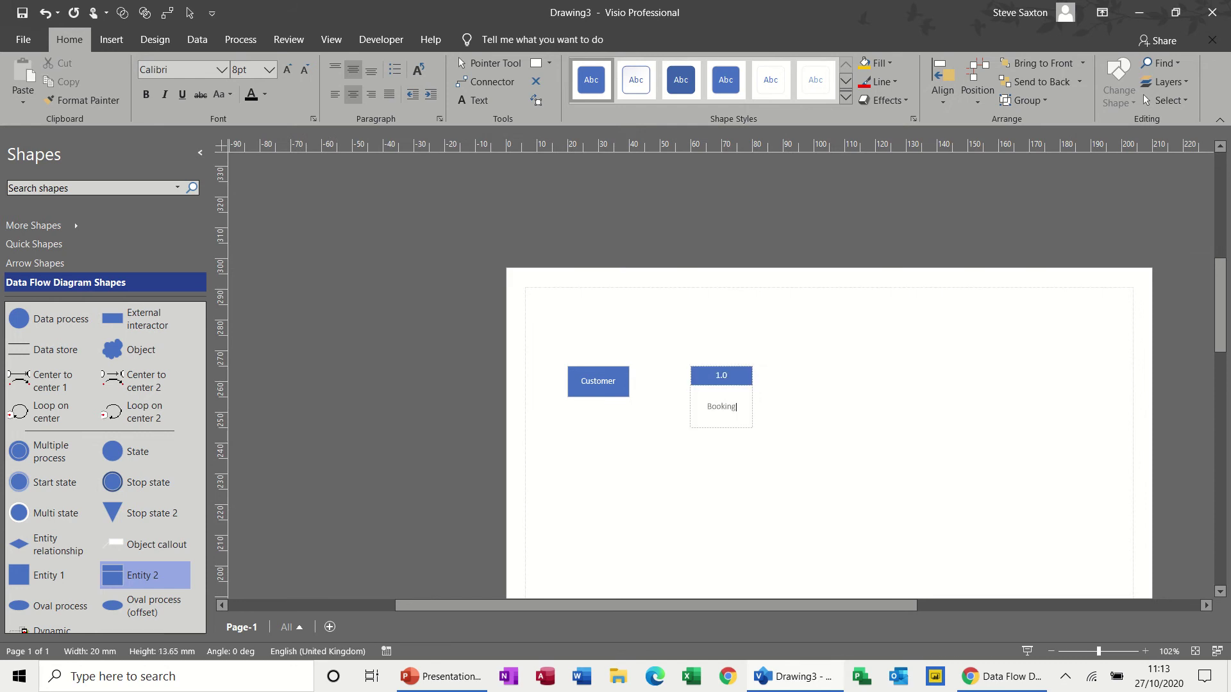
left_click(794, 448)
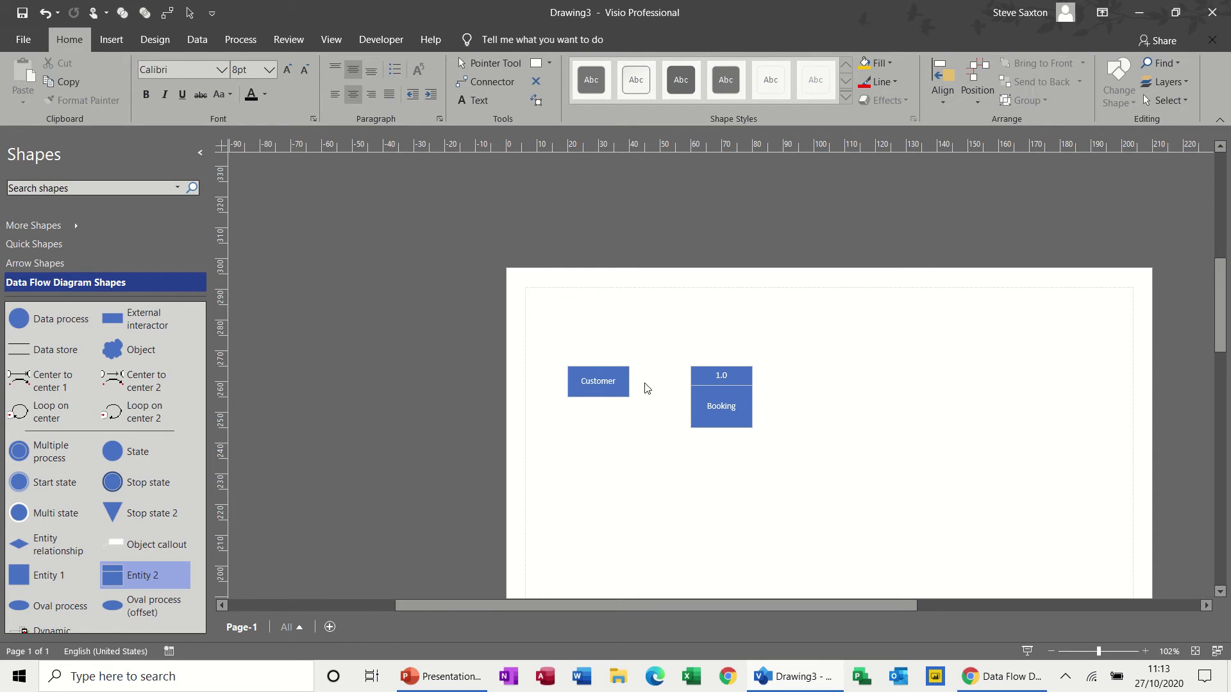
Step: Draw a connector arrow from Customer to the Booking process
left_click(487, 81)
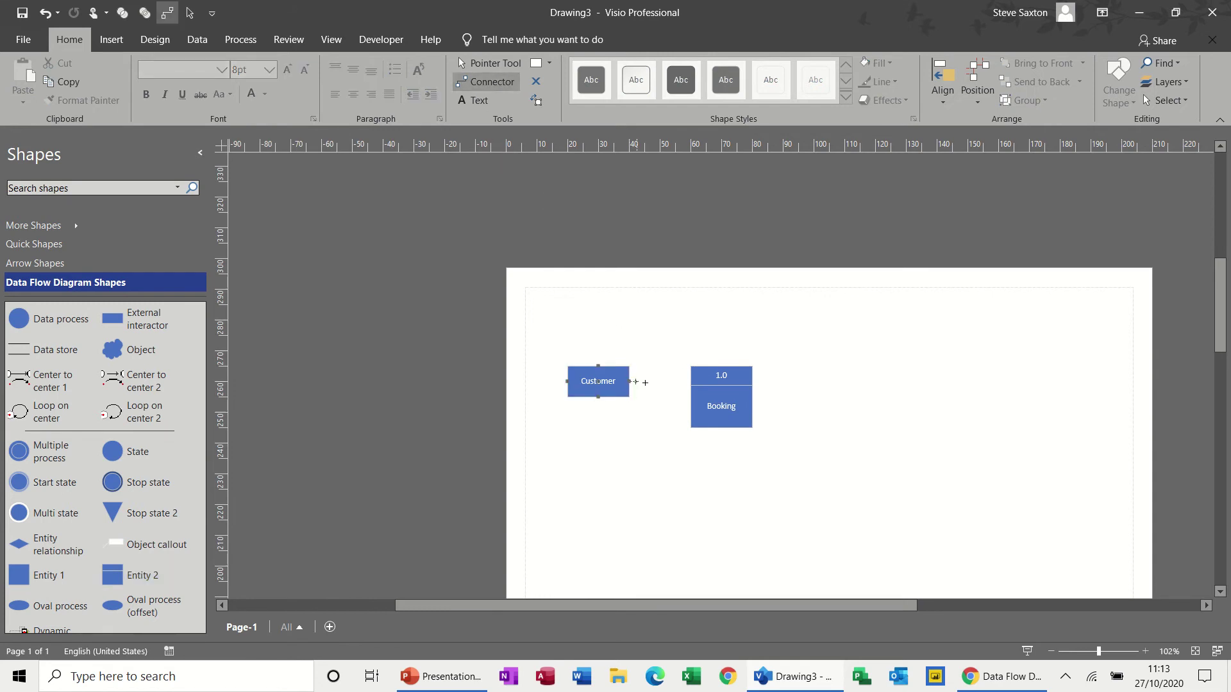
mouse_move(680, 382)
left_mouse_down()
mouse_move(706, 382)
mouse_move(690, 397)
left_mouse_up()
left_click(498, 65)
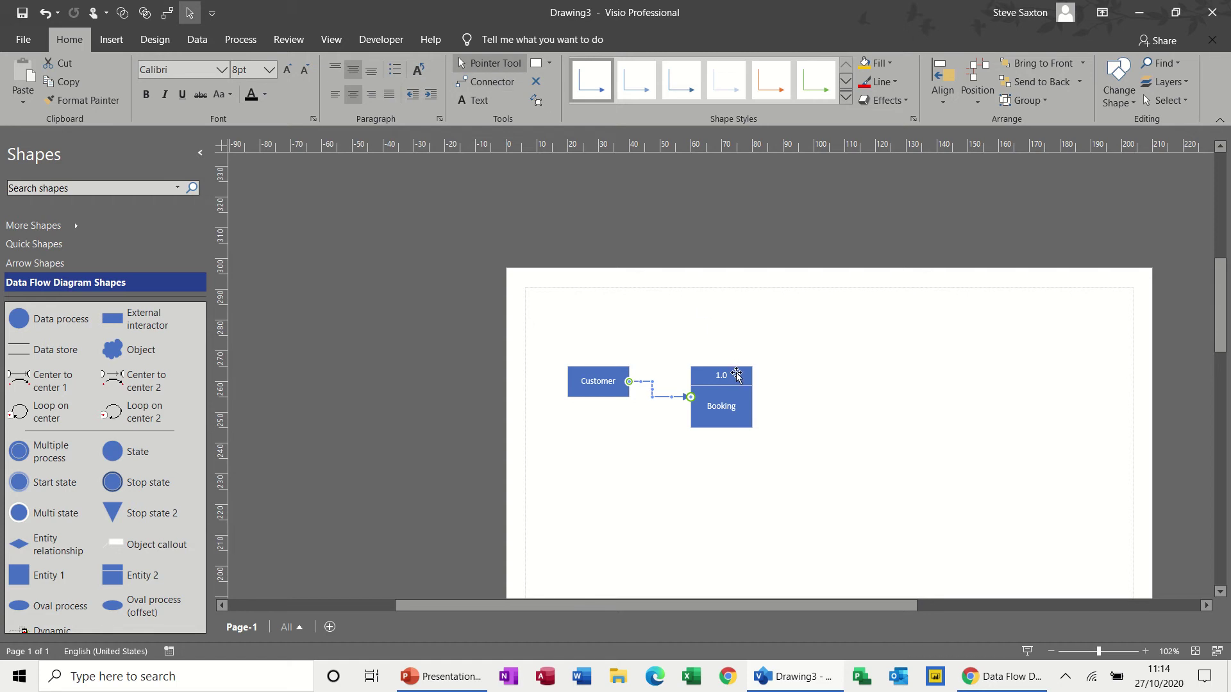
Step: Move the Booking box down and to the right of Customer
left_click_drag(737, 377, 736, 363)
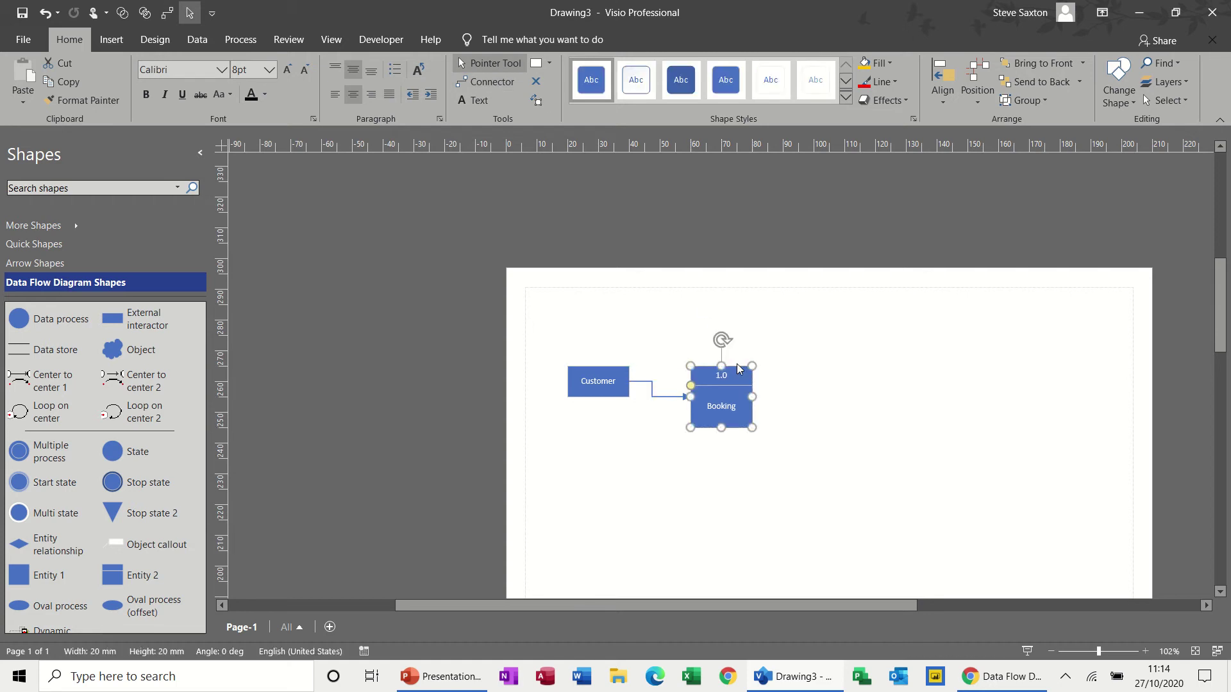
key("ctrl+z")
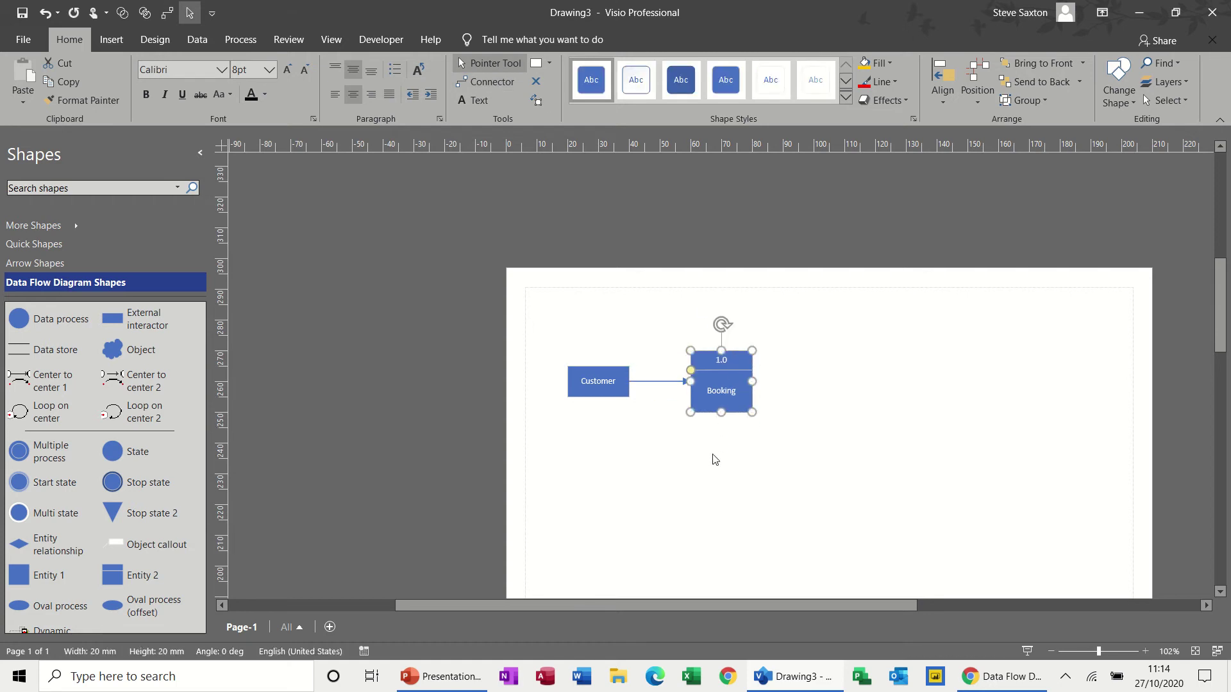
left_click(697, 395)
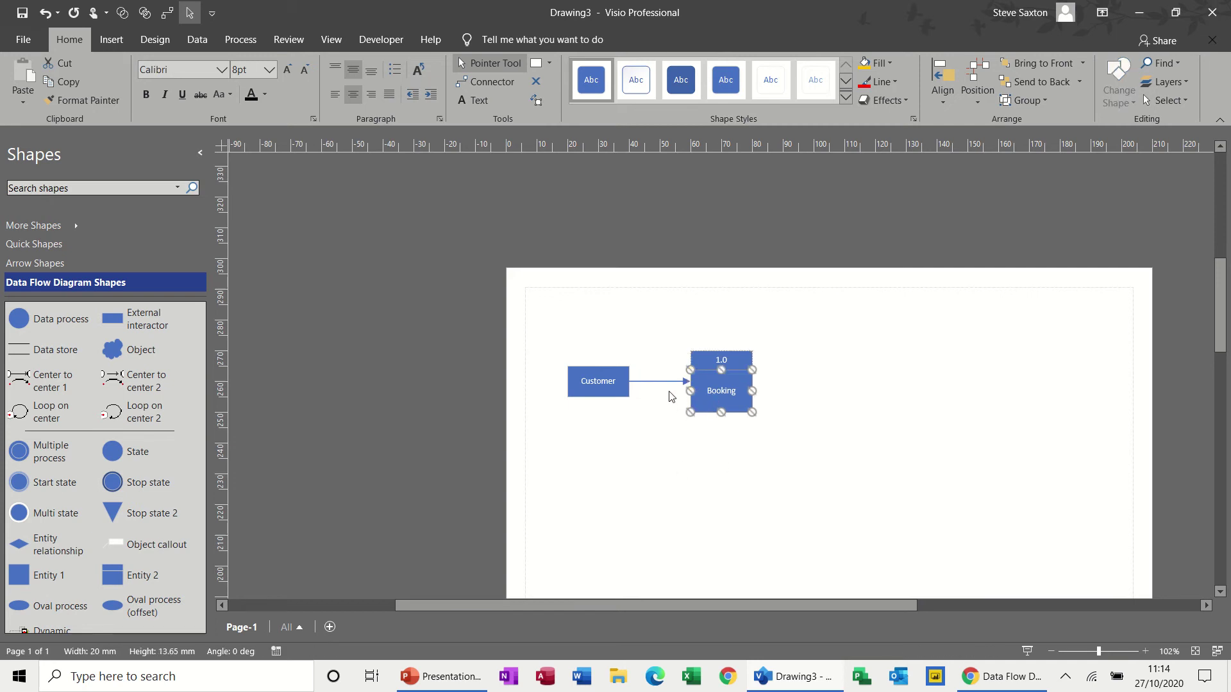
left_click(669, 395)
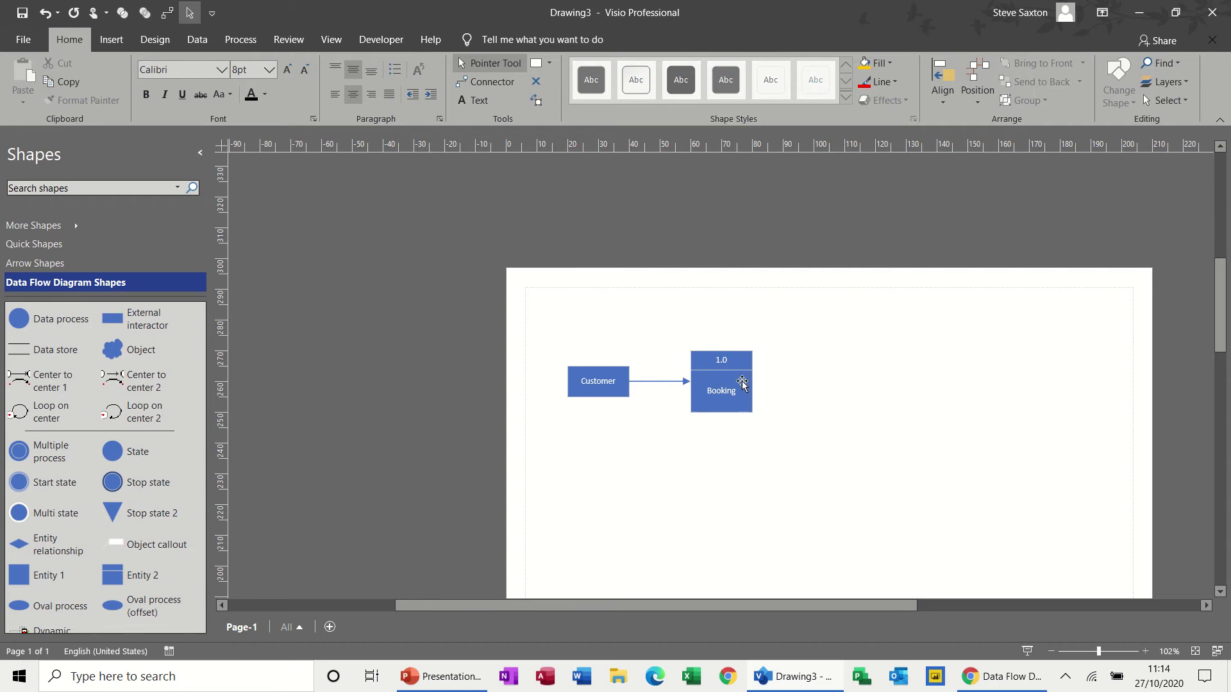
left_click_drag(741, 383, 797, 421)
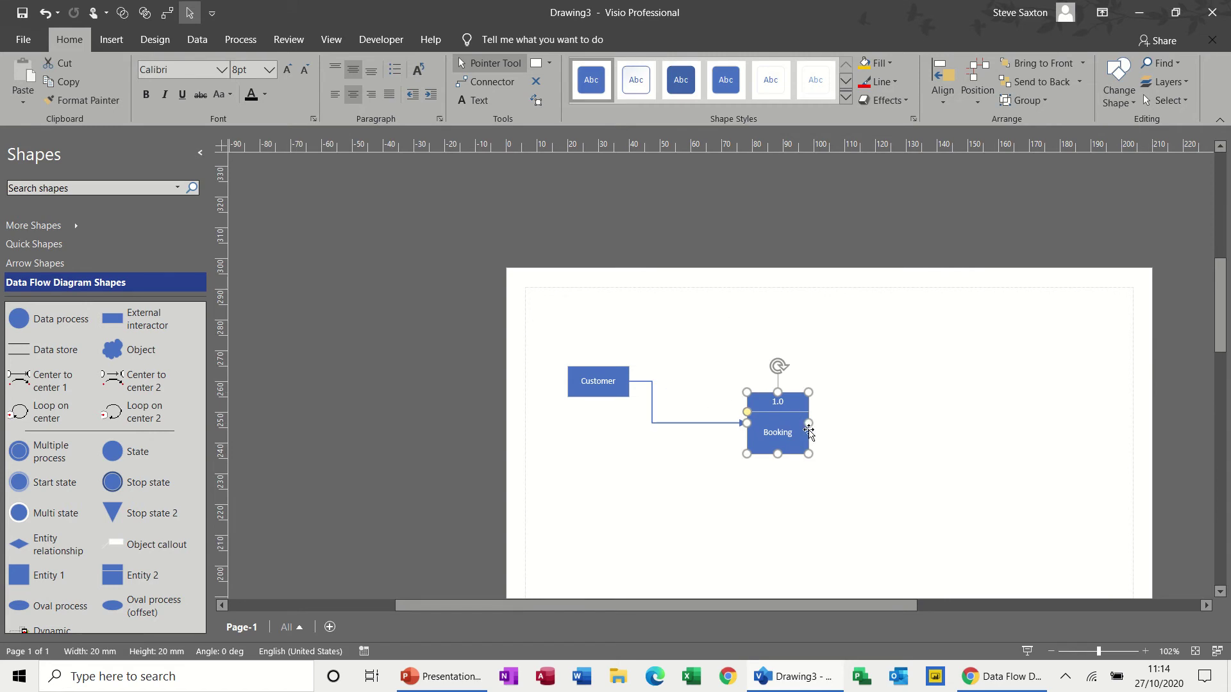
left_click_drag(793, 426, 798, 441)
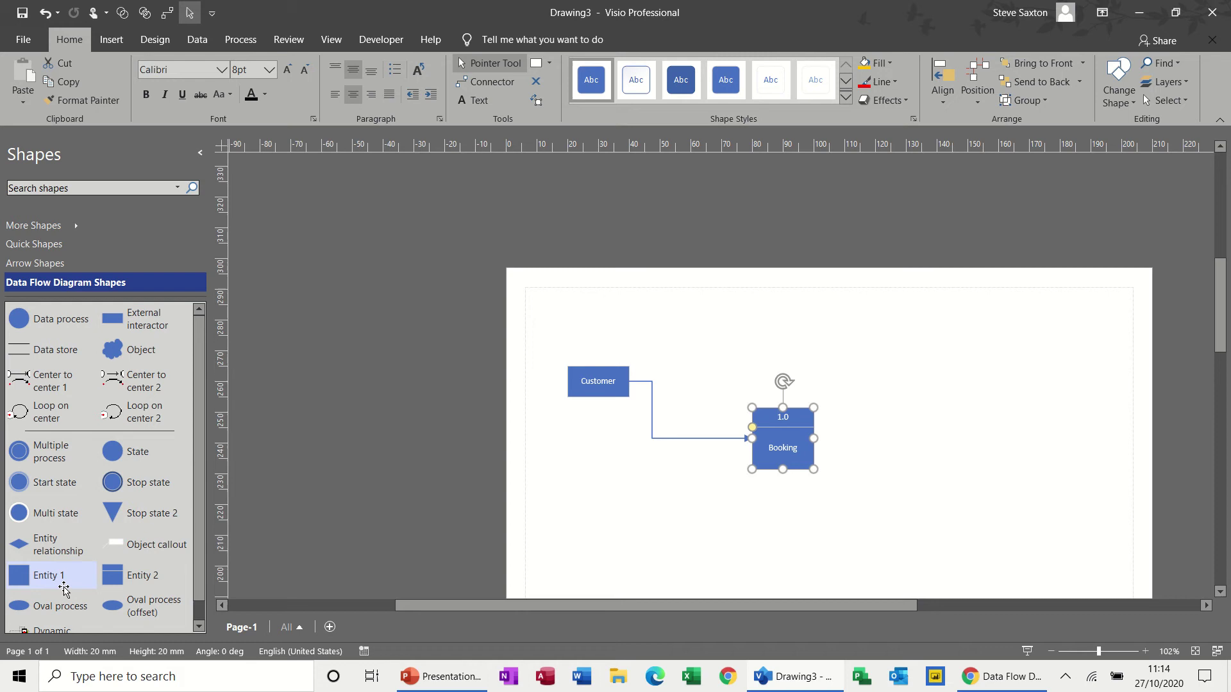
Step: Add an entity box labelled Telephone above the Customer arrow
left_click(32, 580)
left_click_drag(134, 546, 725, 341)
double_click(725, 339)
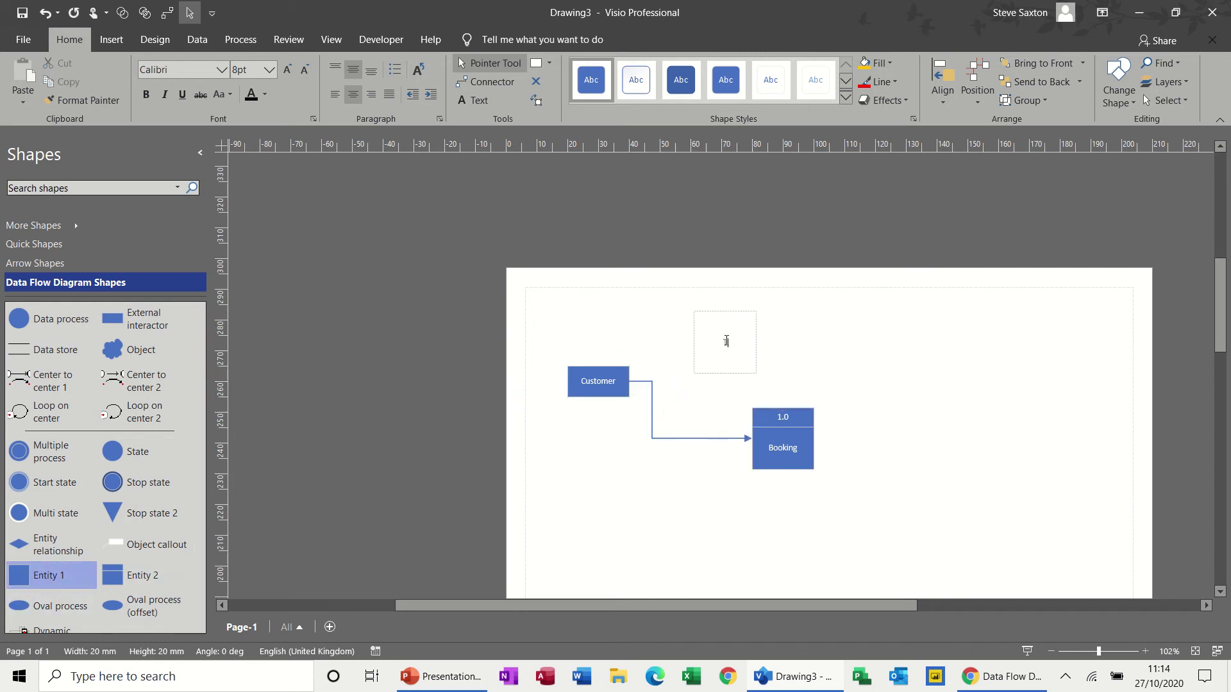
type("Telephone")
left_click(742, 406)
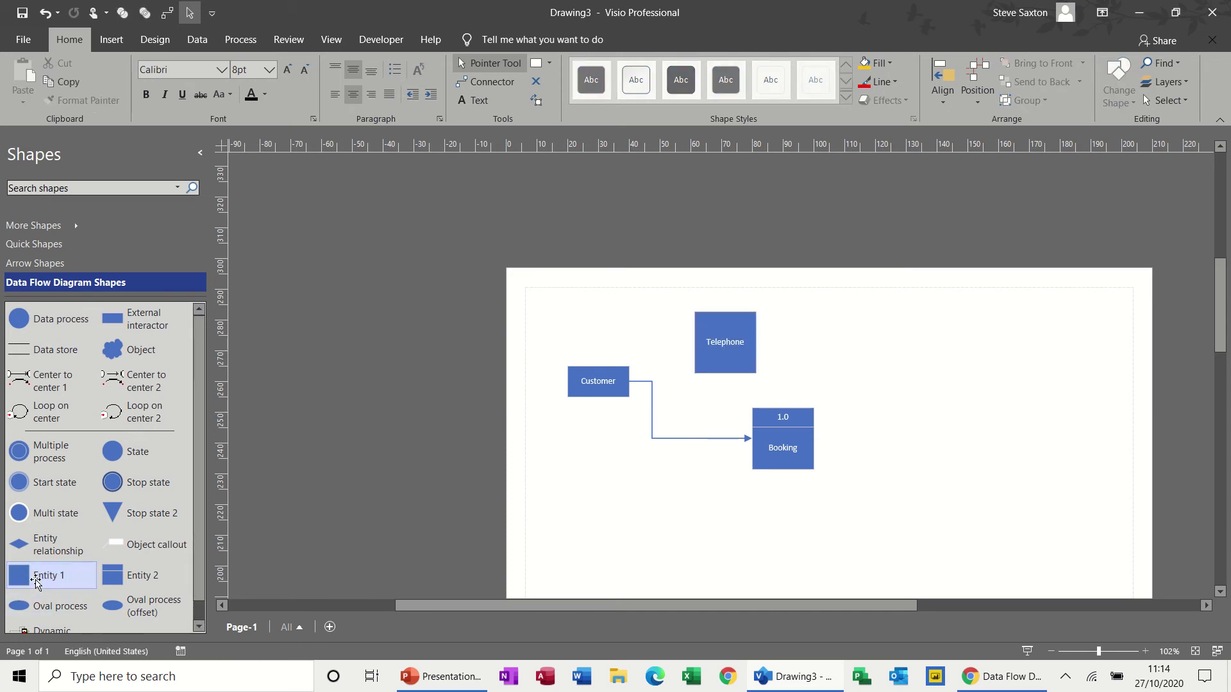
Step: Add a second entity box below Telephone and label it Email
left_click_drag(34, 582, 907, 384)
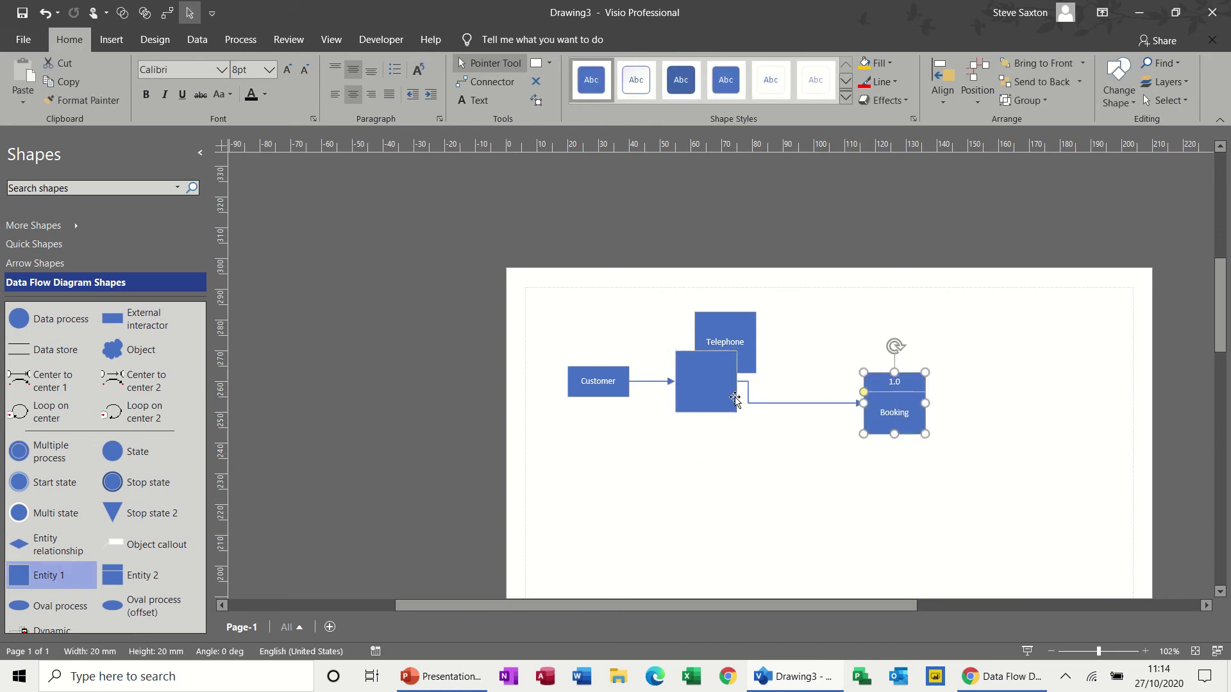
left_click_drag(732, 404, 751, 450)
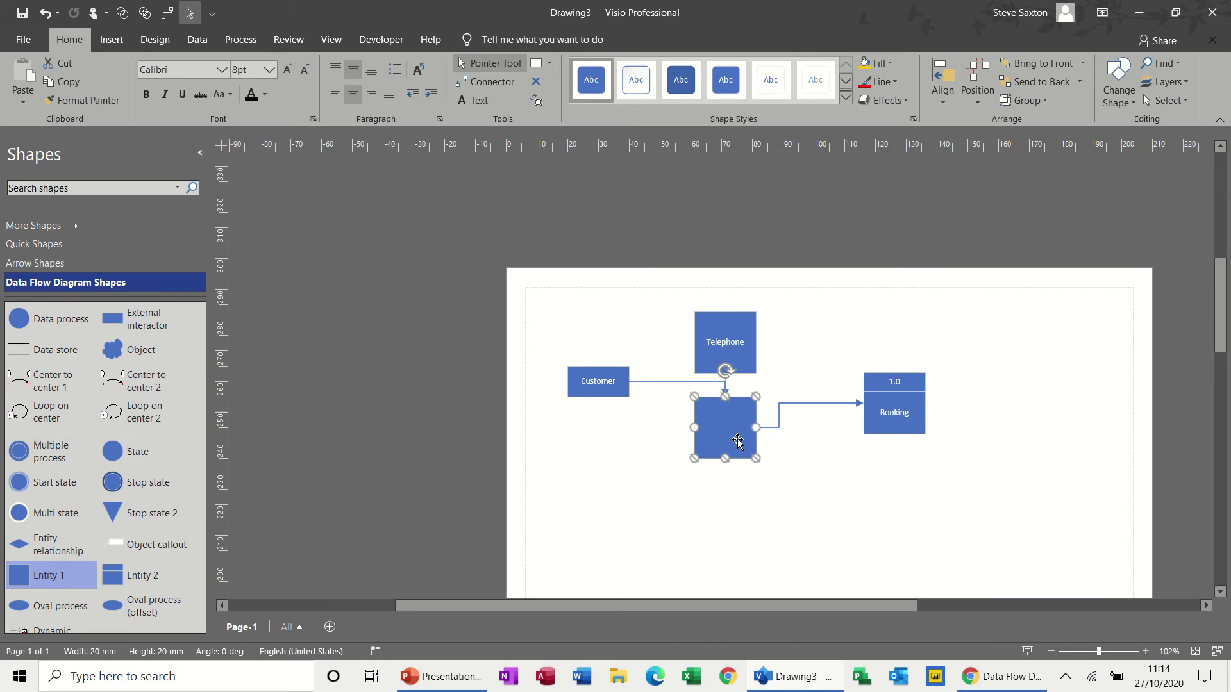
double_click(728, 432)
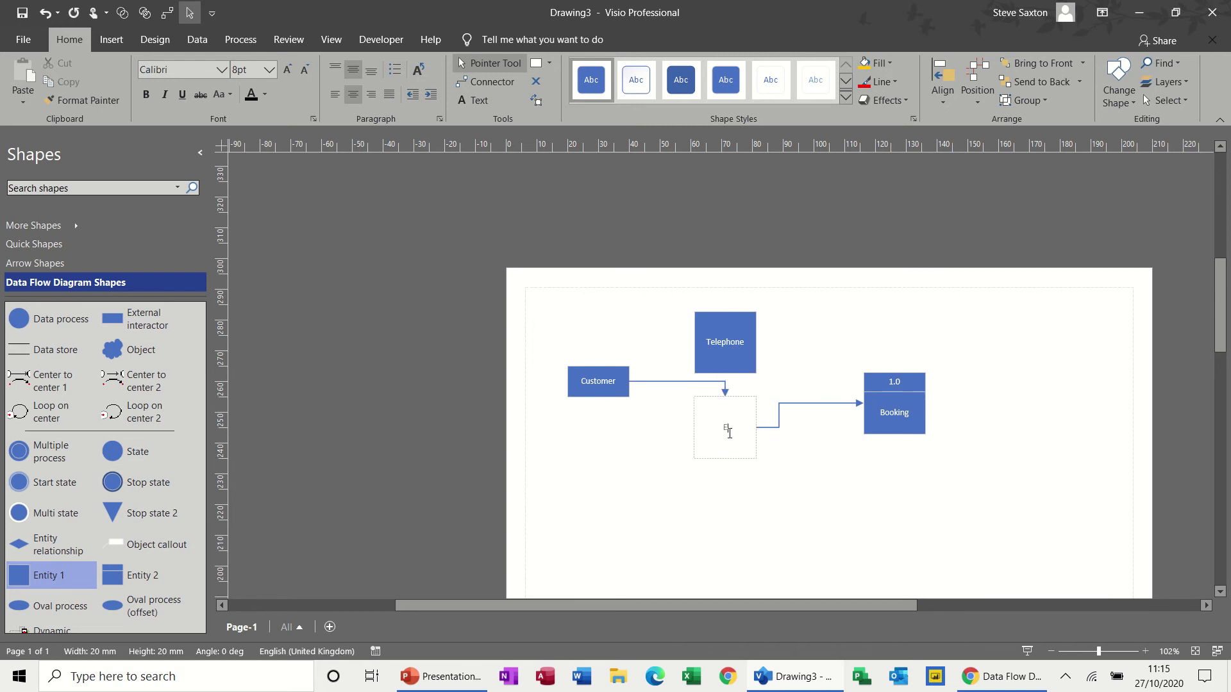
type("Email")
left_click(782, 447)
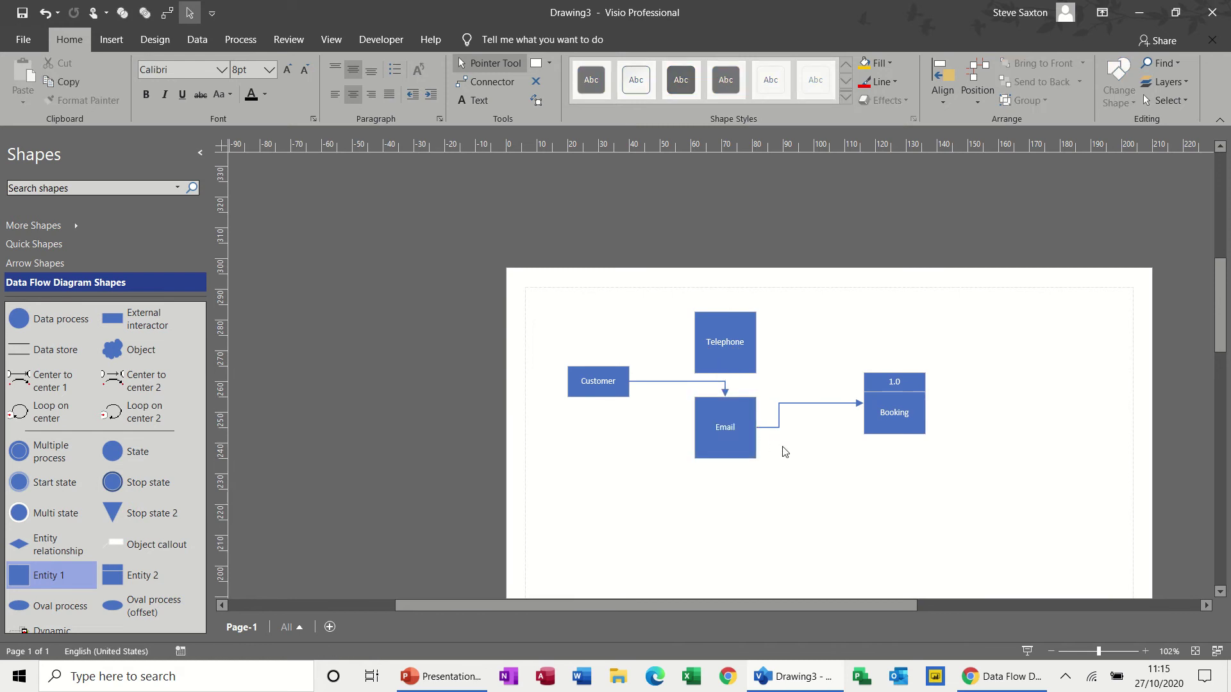
Step: Reattach the Customer arrow's end onto Telephone and shift its bend toward Customer
left_click(696, 383)
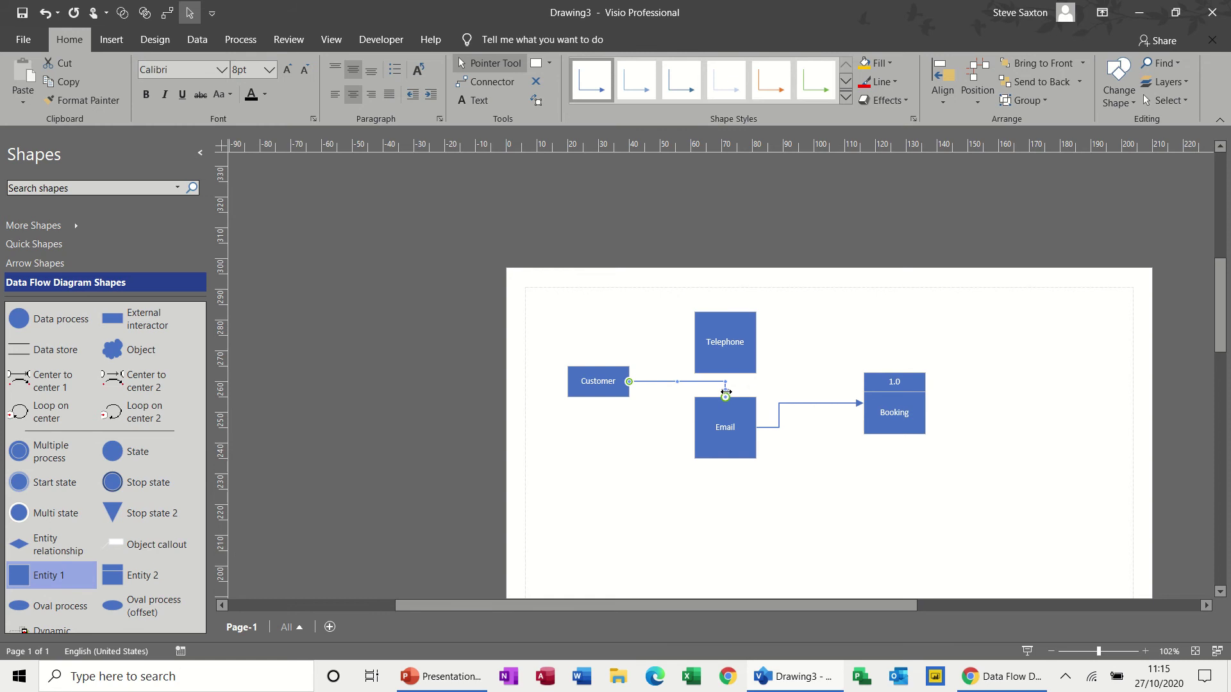
left_click_drag(710, 368, 695, 356)
left_click(486, 82)
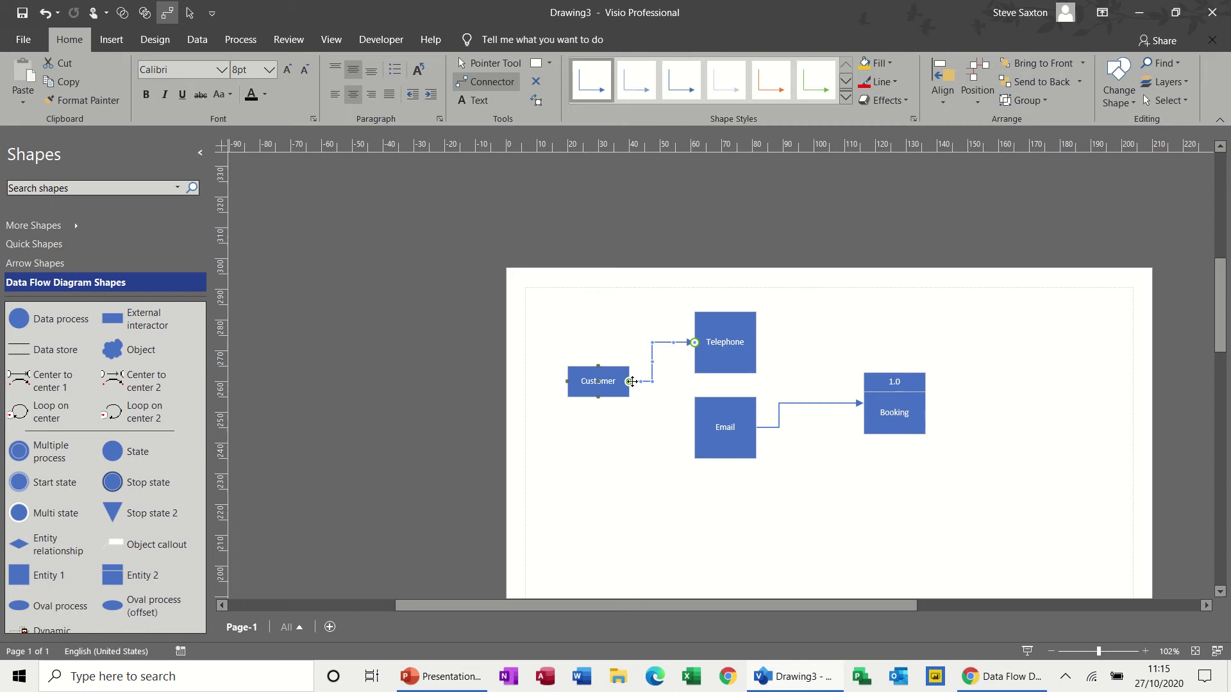
left_click_drag(690, 429, 692, 428)
left_click_drag(657, 382, 629, 381)
left_click(650, 460)
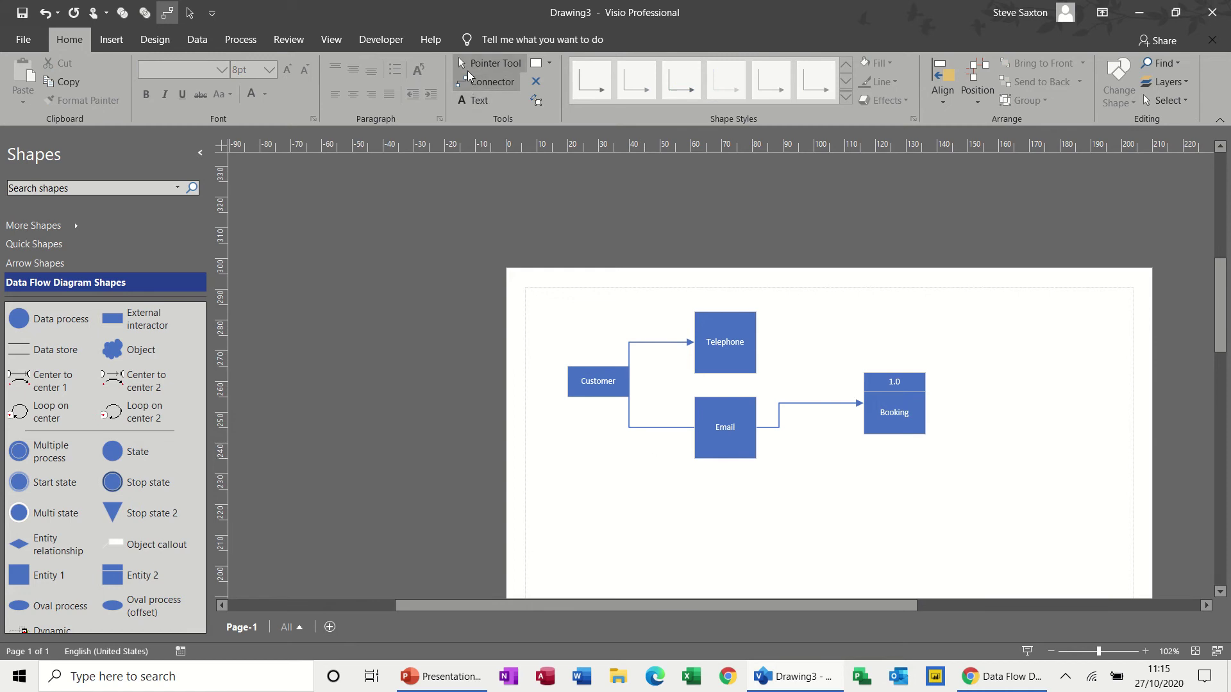
Step: Nudge Customer slightly left and reattach the arrow's start onto it
left_click(490, 63)
left_click_drag(602, 391, 587, 392)
left_click(628, 387)
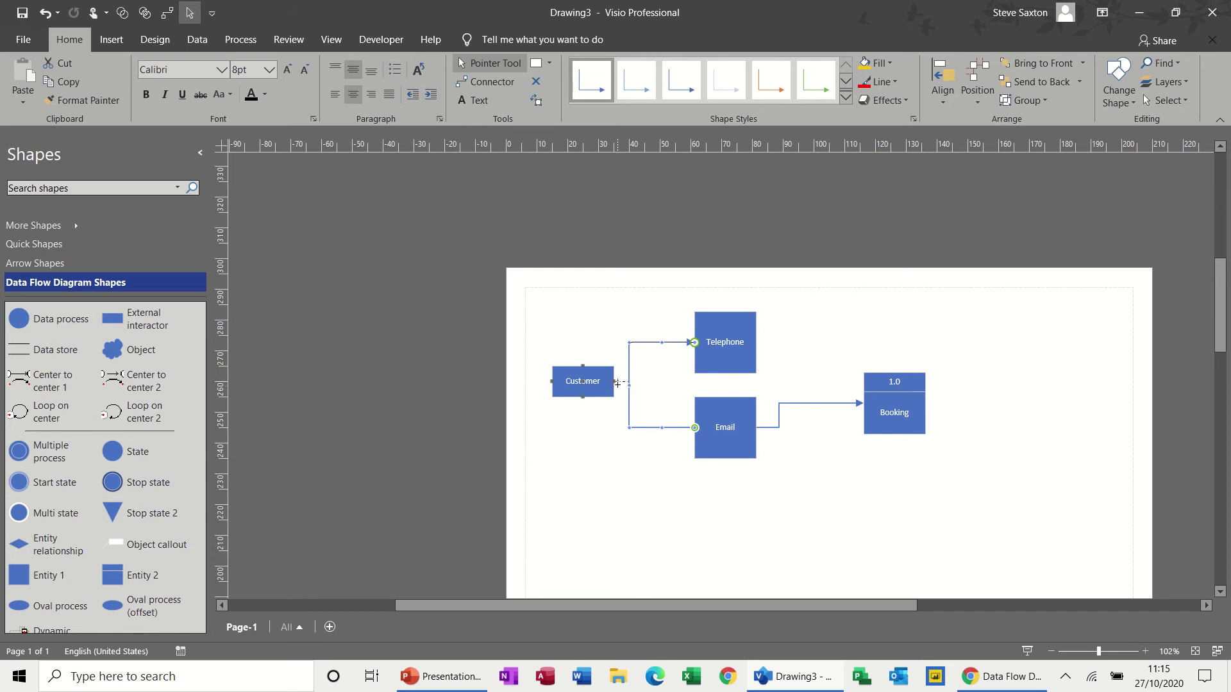
left_click_drag(616, 383, 614, 382)
Step: Draw flow arrows from Customer to Email and from Telephone to Booking
left_click(481, 83)
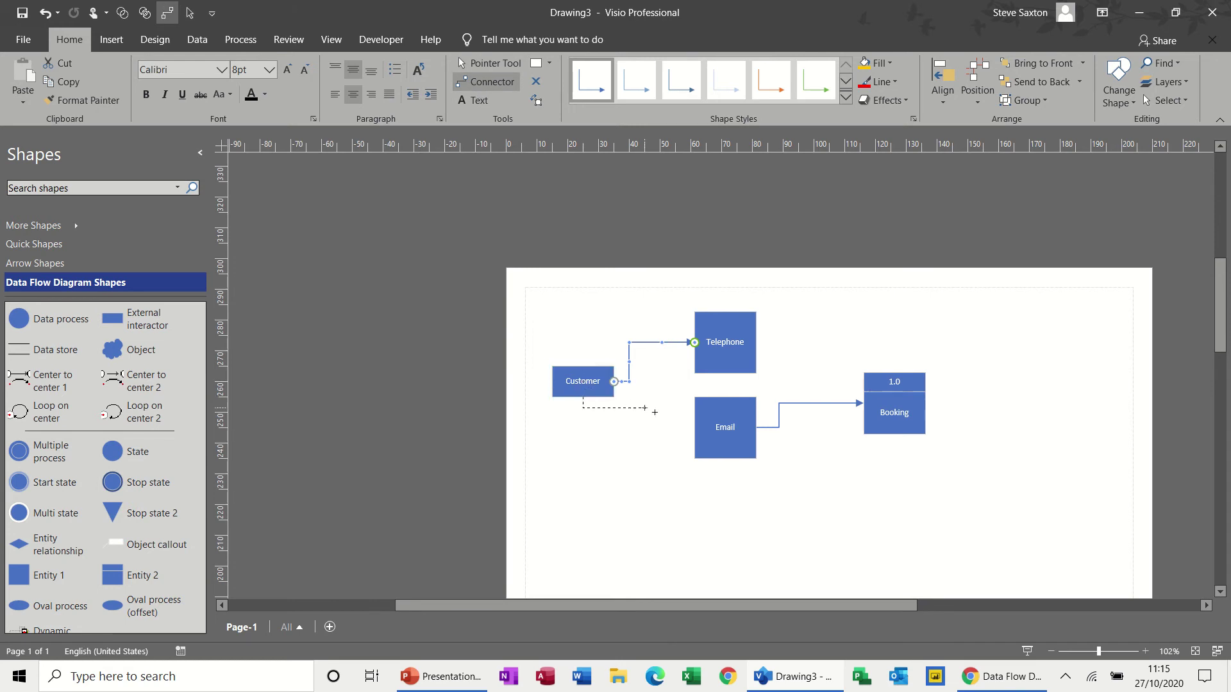
left_click_drag(693, 428, 693, 428)
left_click_drag(852, 399, 863, 381)
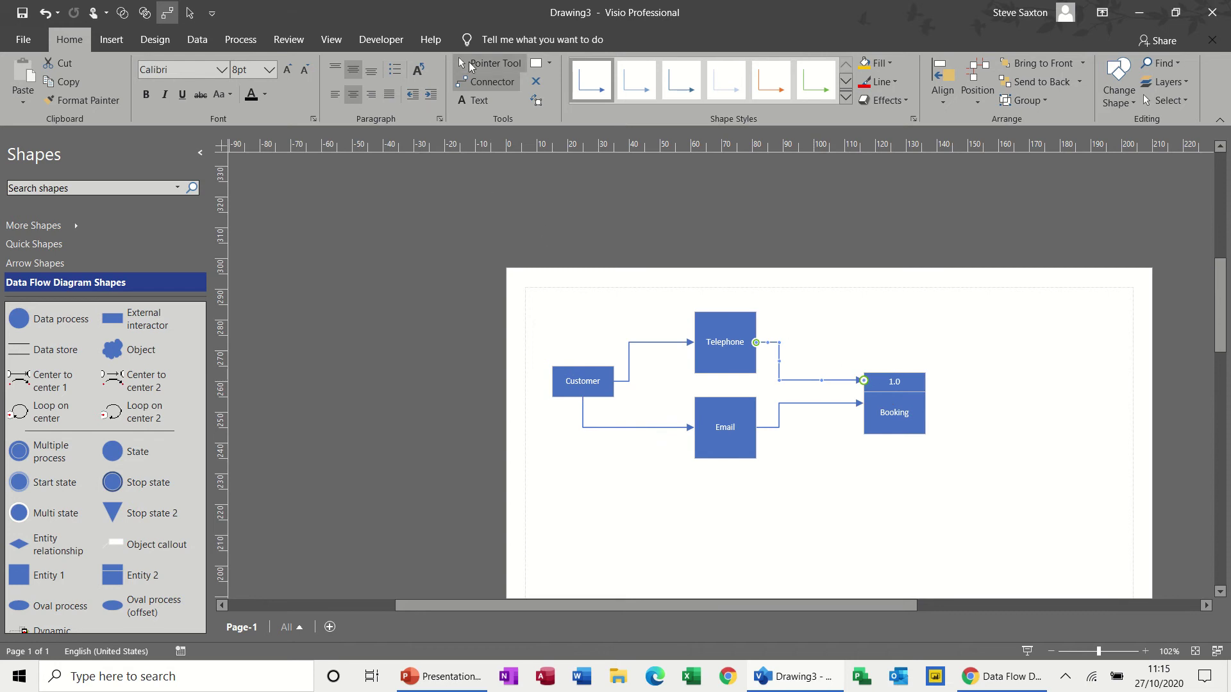
left_click(472, 64)
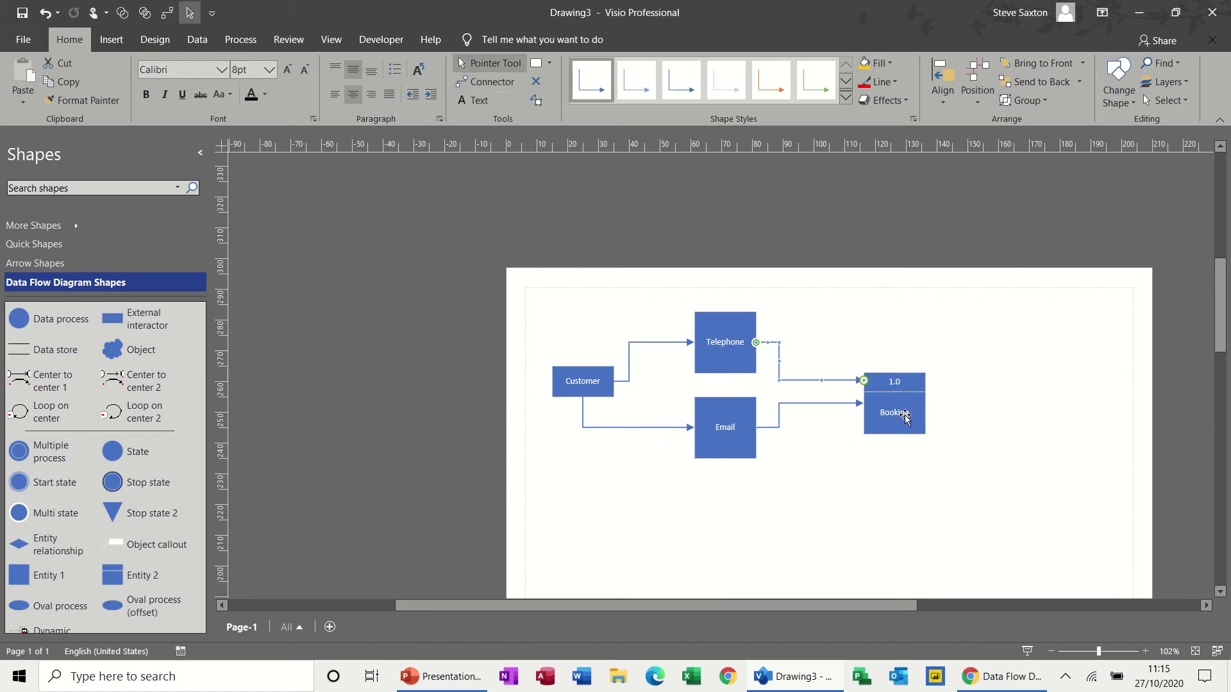
Step: Shift Booking left and add a Database data store to its right
left_click_drag(913, 418, 878, 411)
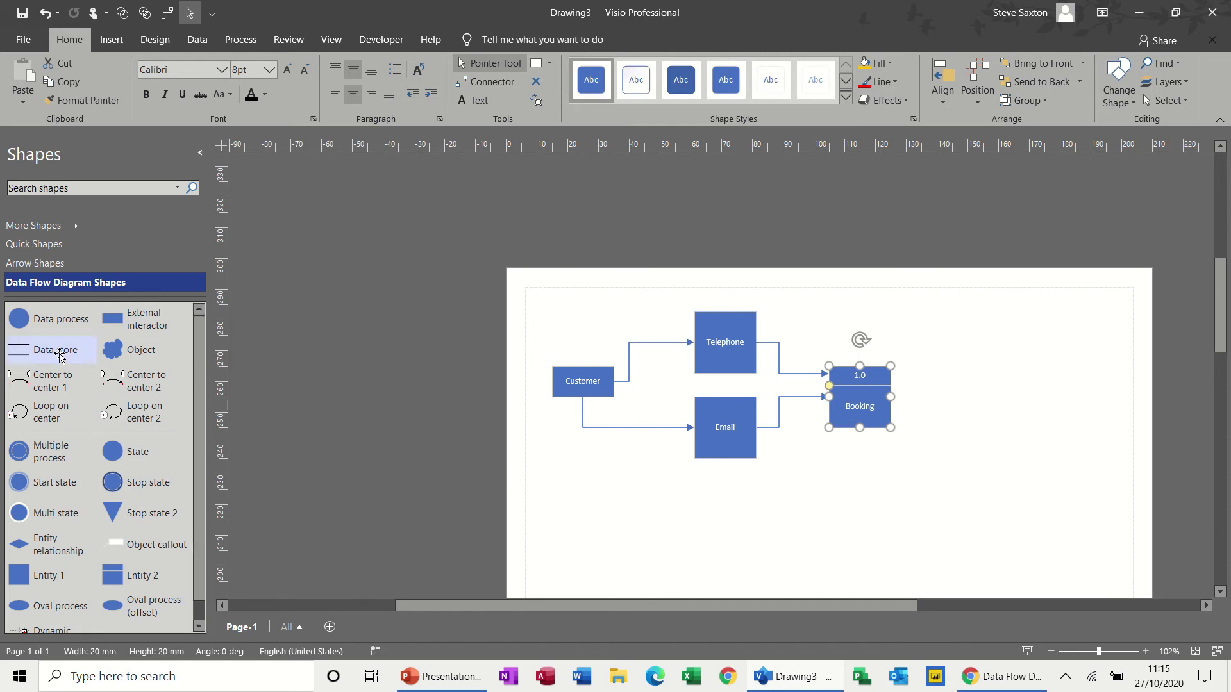
left_click_drag(59, 357, 999, 342)
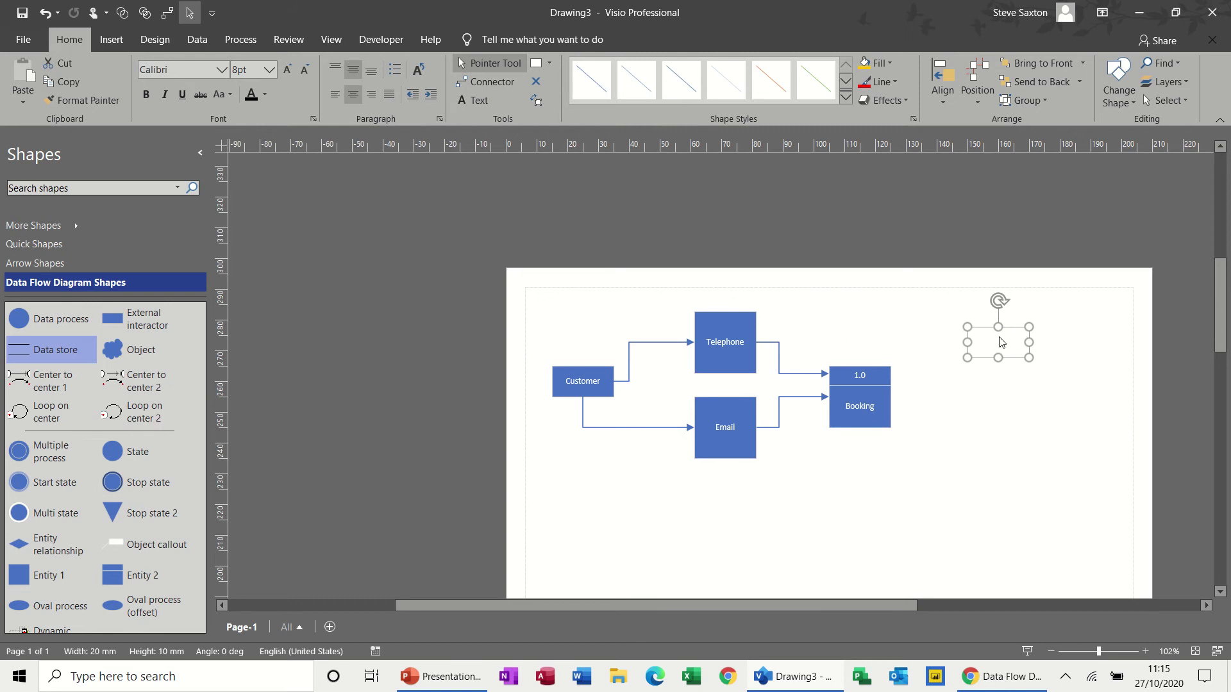
type("Dat")
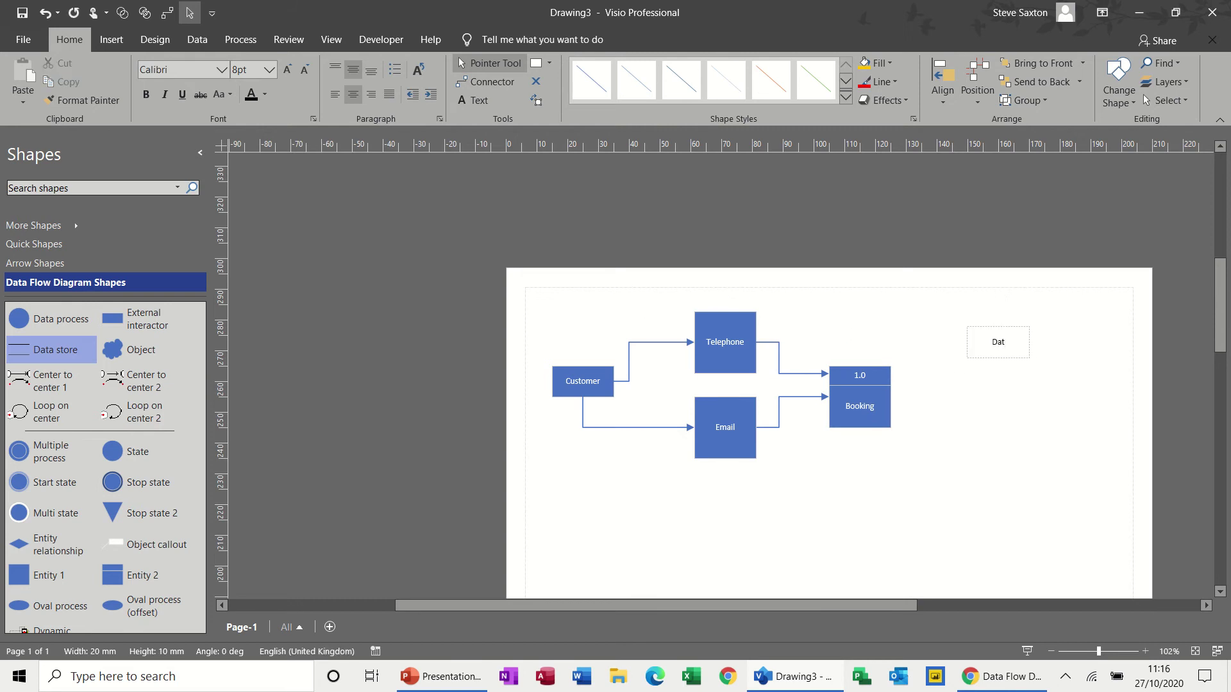
type("abase")
left_click(1015, 392)
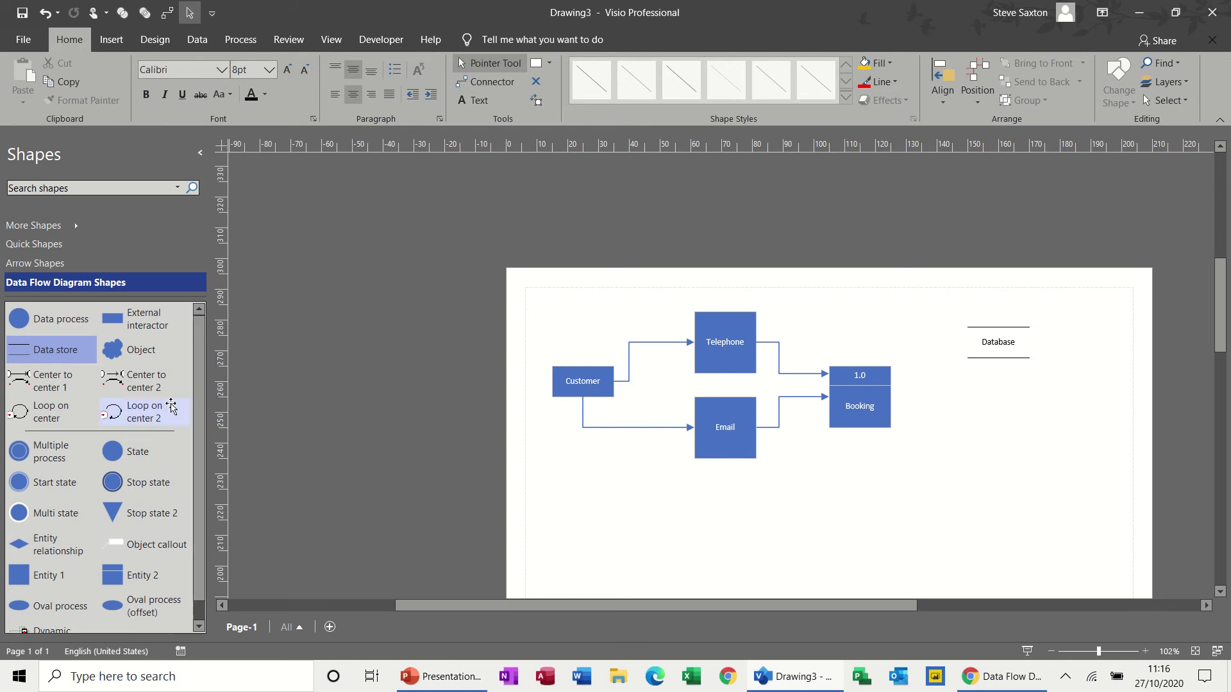
Step: Add a New Customer data store below Database
left_click_drag(51, 350, 1003, 404)
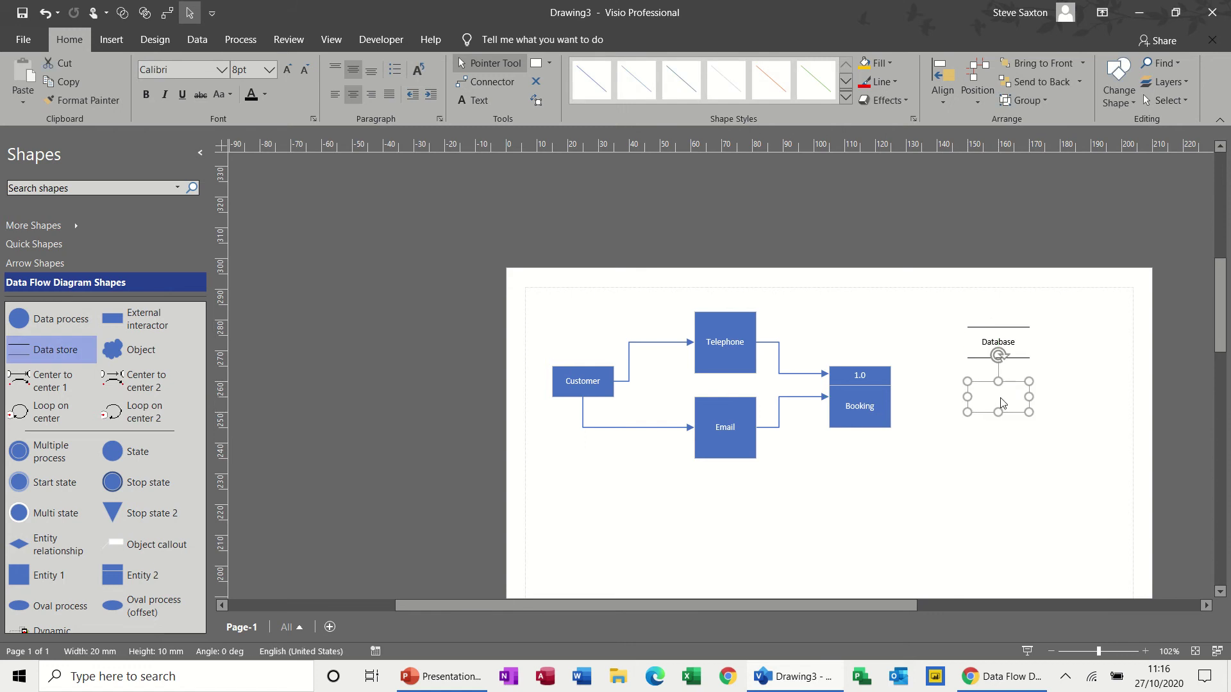
type("Ne")
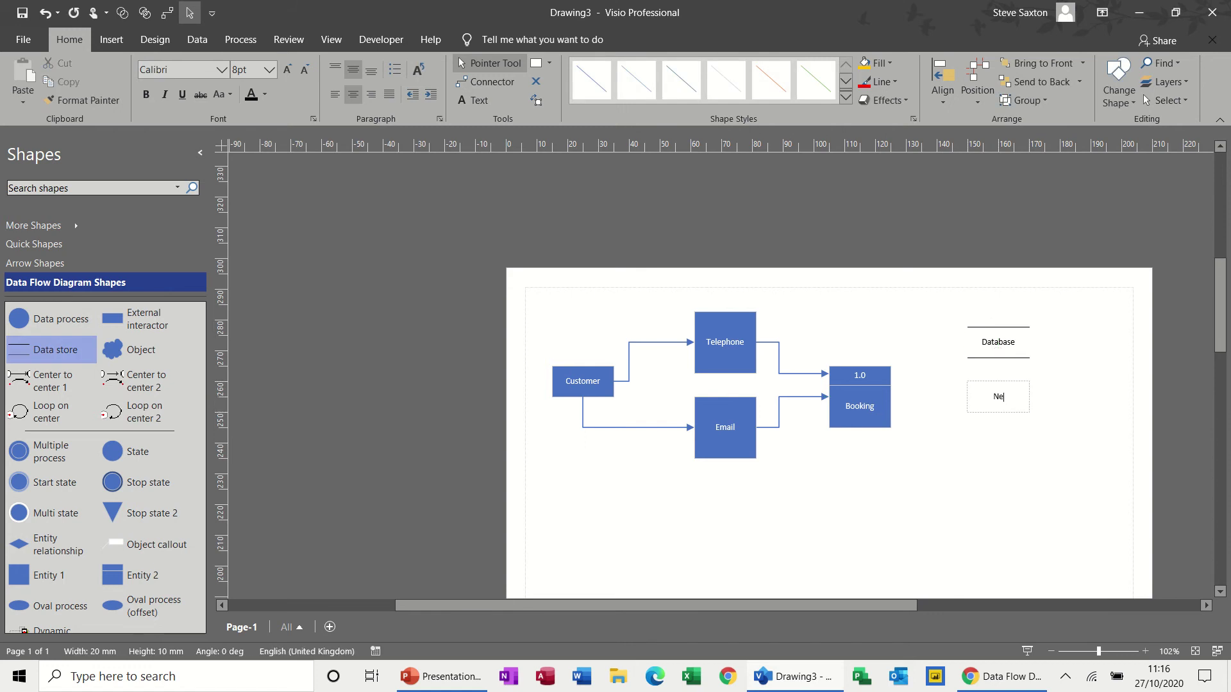
type("w Customer")
left_click(1013, 448)
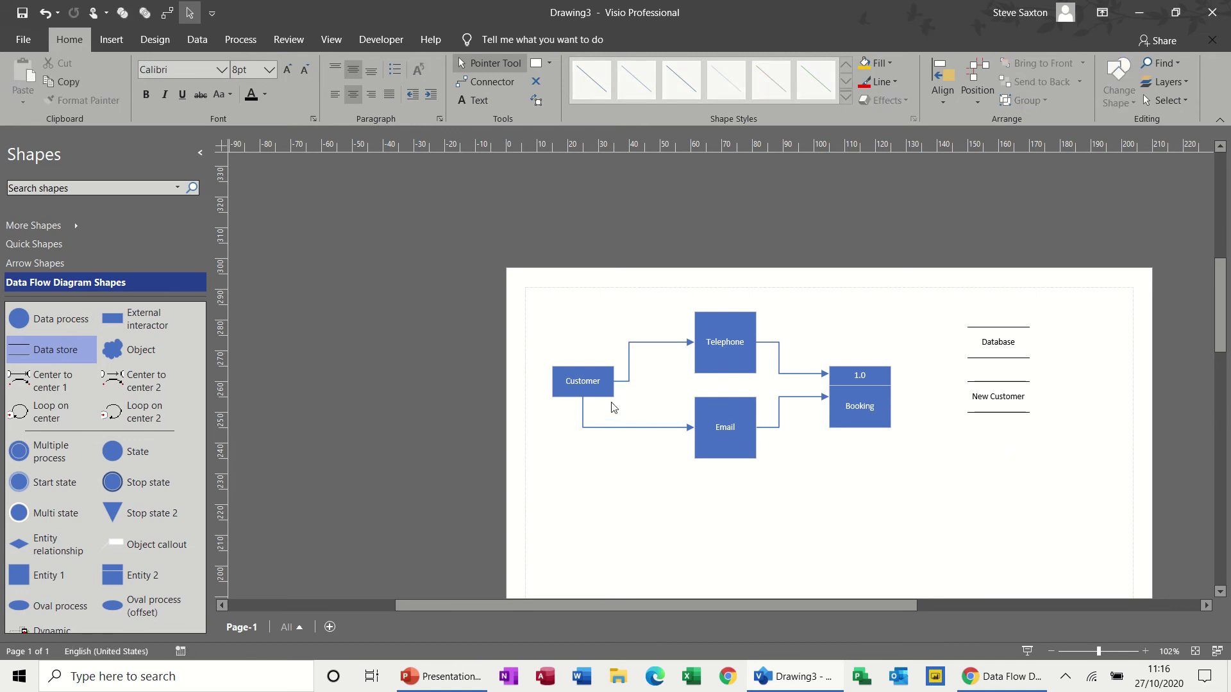
Step: Draw flow arrows from Booking into New Customer and up to Database
left_click(487, 81)
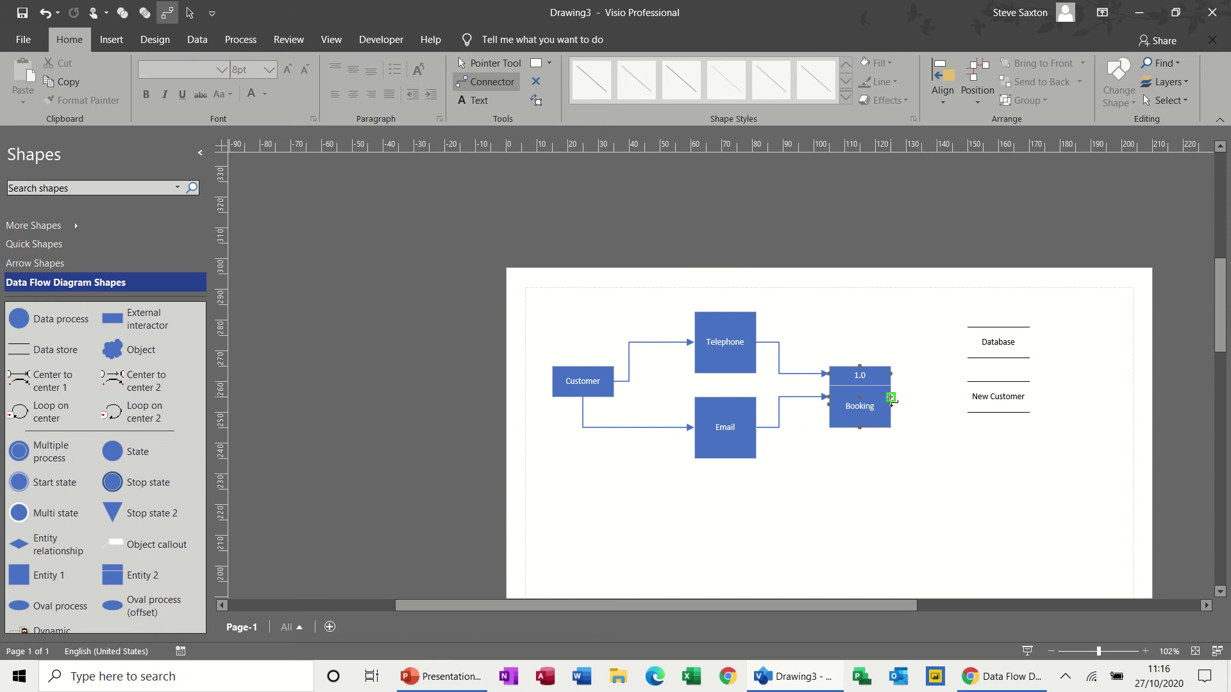
mouse_move(891, 397)
left_mouse_down()
mouse_move(971, 396)
mouse_move(1029, 342)
left_mouse_up()
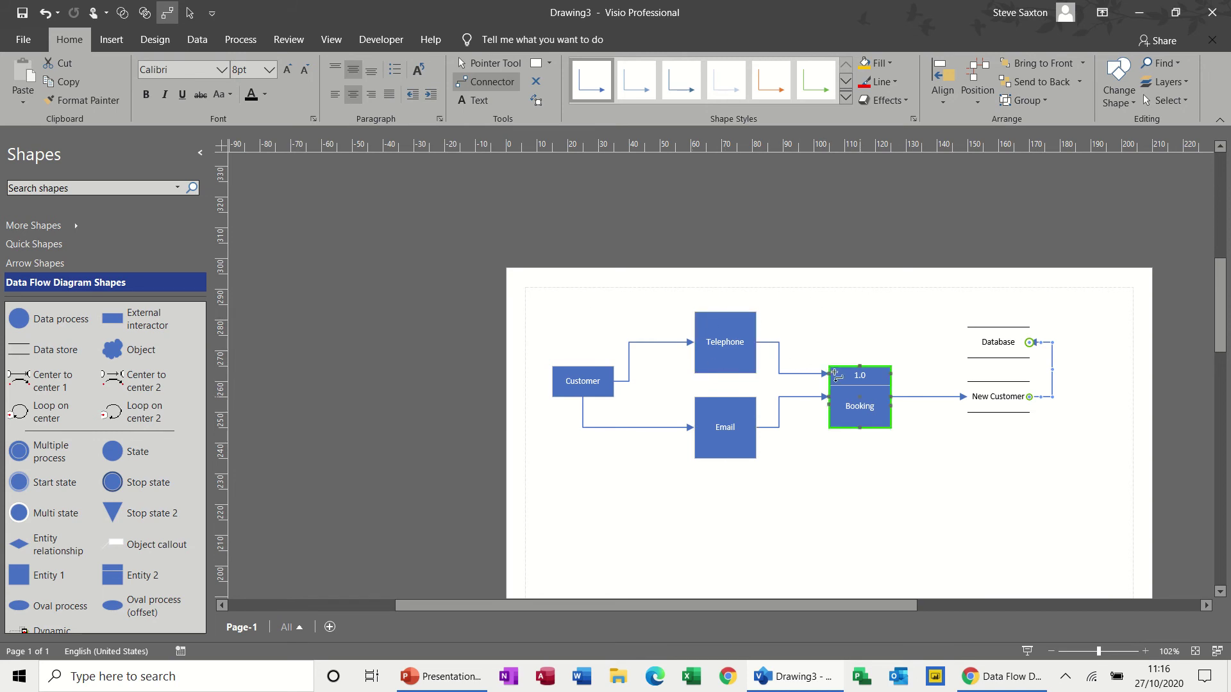
left_click(486, 67)
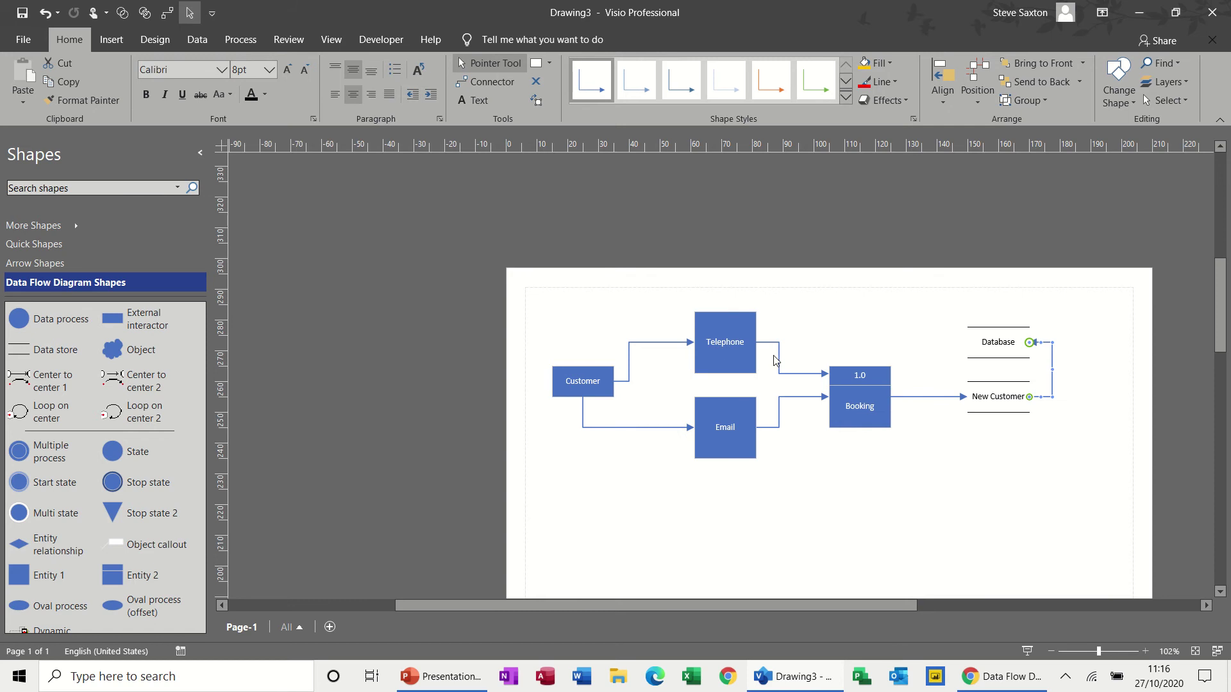
Step: Relabel process 1.0 as Enquire, correcting the misspelt entry
double_click(853, 409)
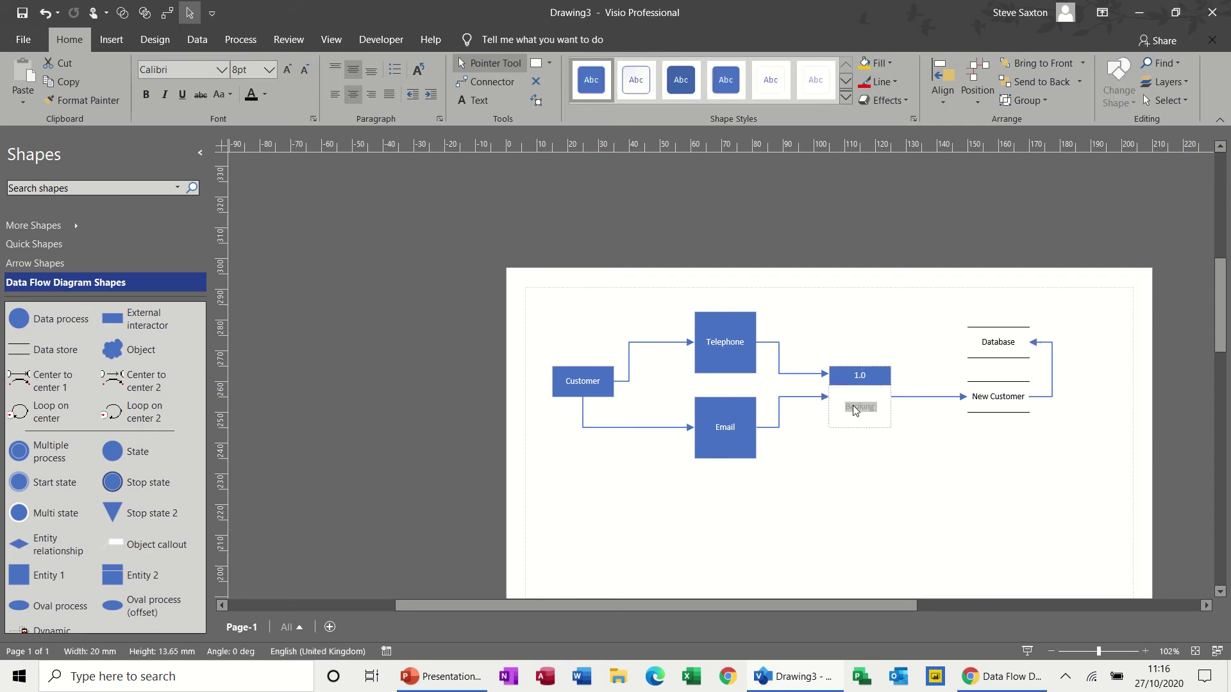
type("E")
type("nqueiry")
key("BackSpace")
key("BackSpace")
key("BackSpace")
type("ire")
left_click(929, 434)
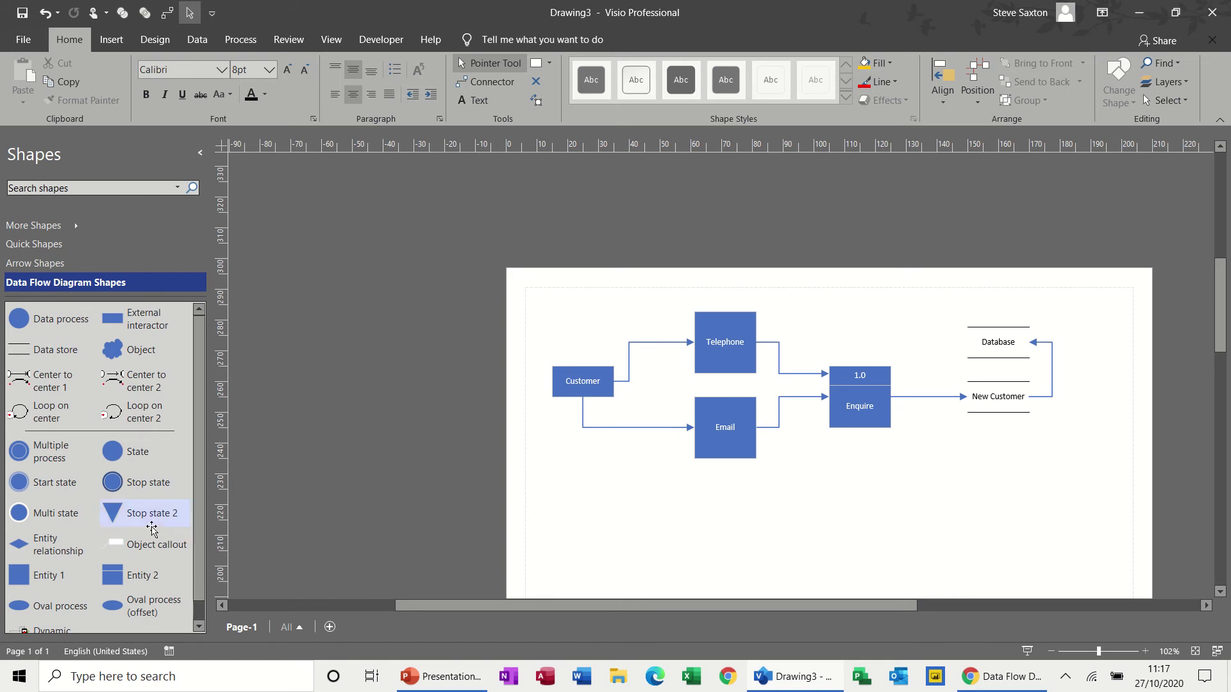
Step: Add a second process box below Enquire numbered 2.0 and labelled Booking
mouse_move(124, 582)
left_mouse_down()
mouse_move(497, 505)
mouse_move(885, 514)
mouse_move(860, 507)
left_mouse_up()
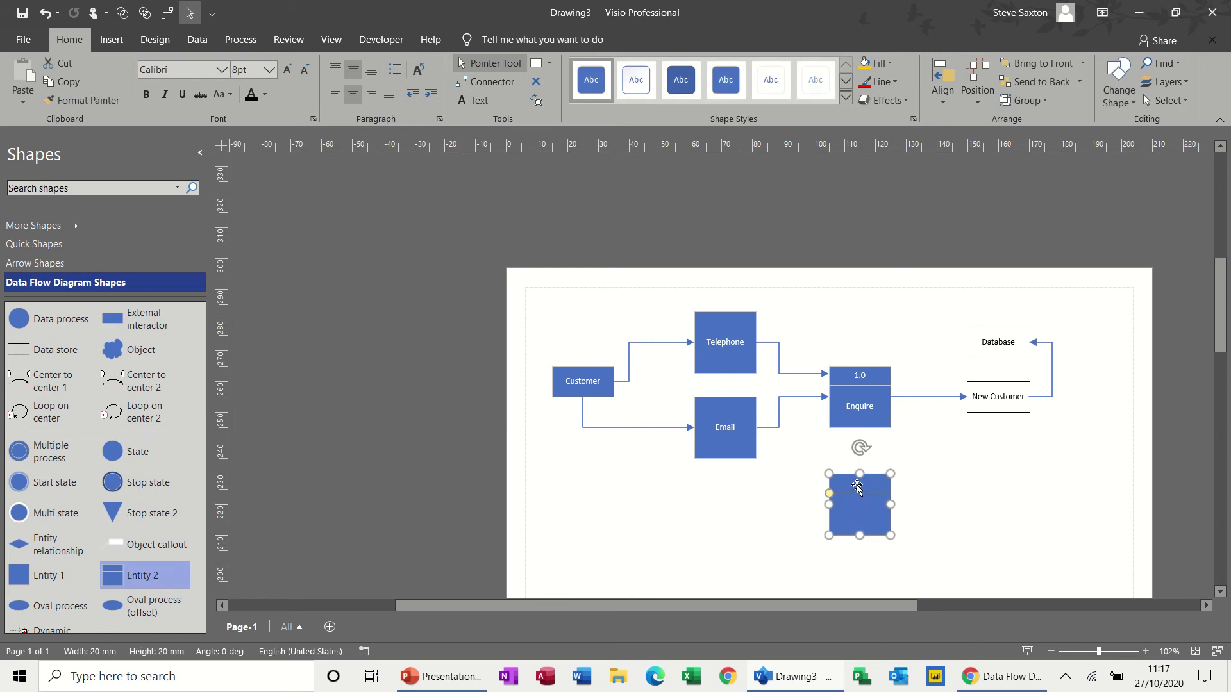
left_click(857, 487)
left_click(857, 485)
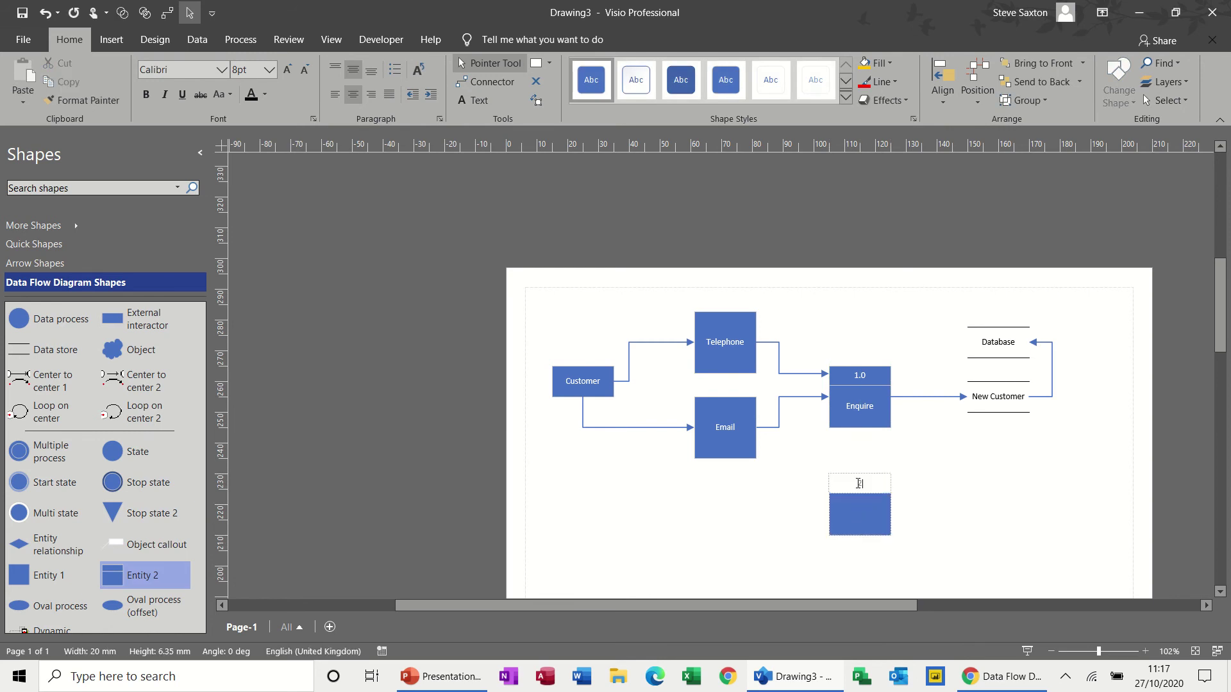
left_click(865, 518)
type("Booking")
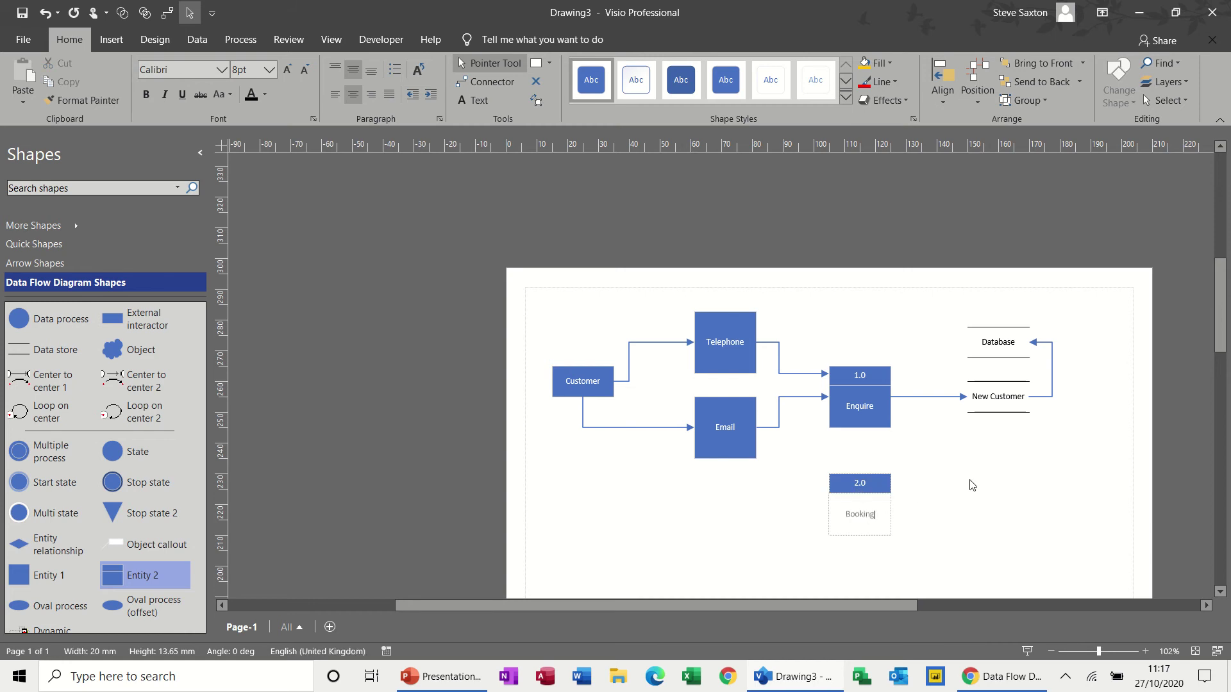
left_click(972, 480)
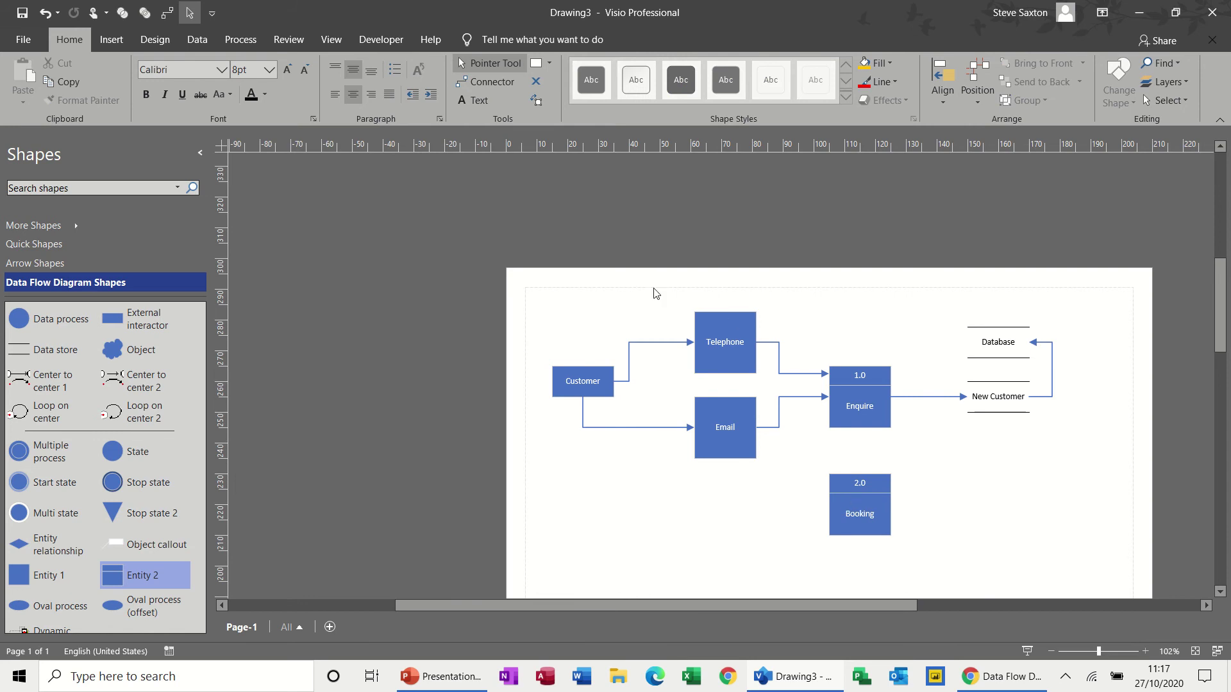
Step: Draw a flow arrow from New Customer down to the 2.0 Booking process
left_click(487, 82)
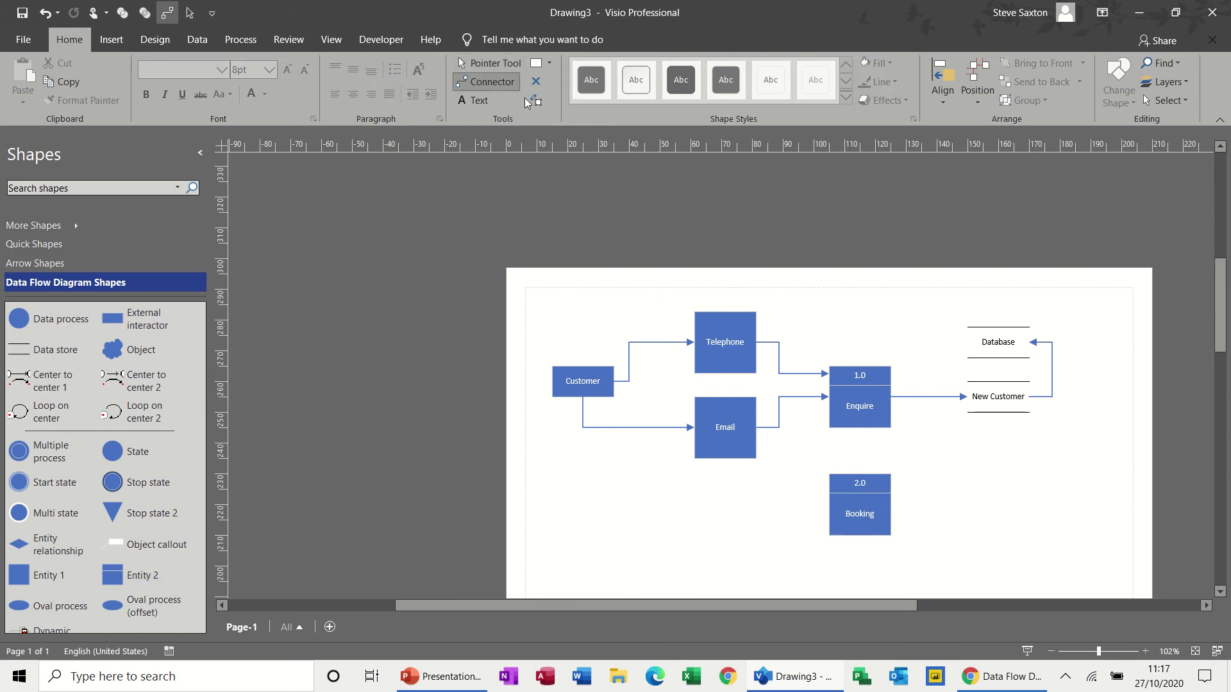
left_click_drag(1014, 412, 974, 476)
left_click_drag(900, 510, 891, 504)
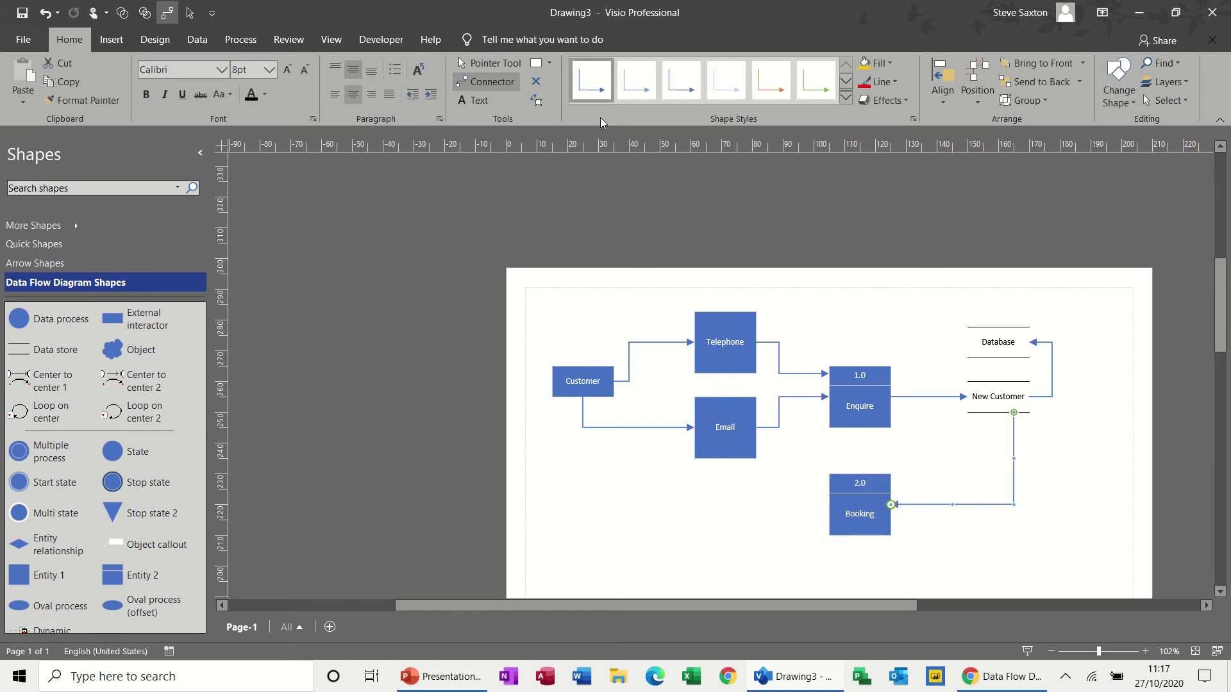
left_click(487, 64)
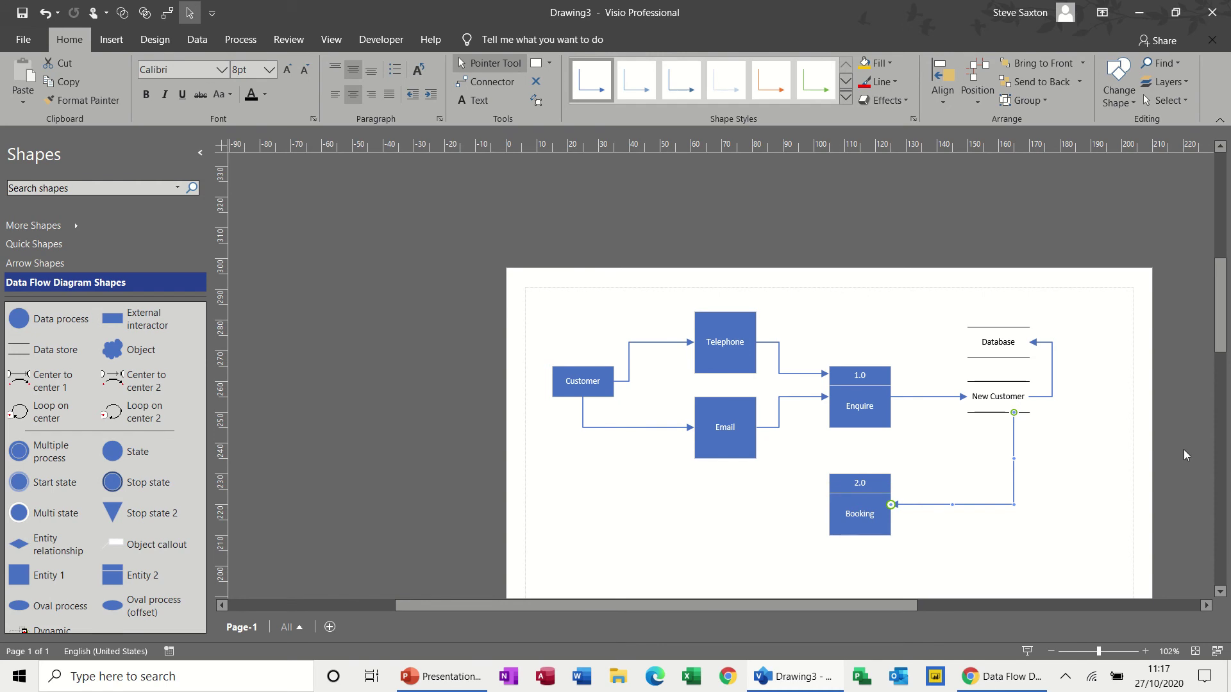
left_click_drag(1224, 314, 1224, 345)
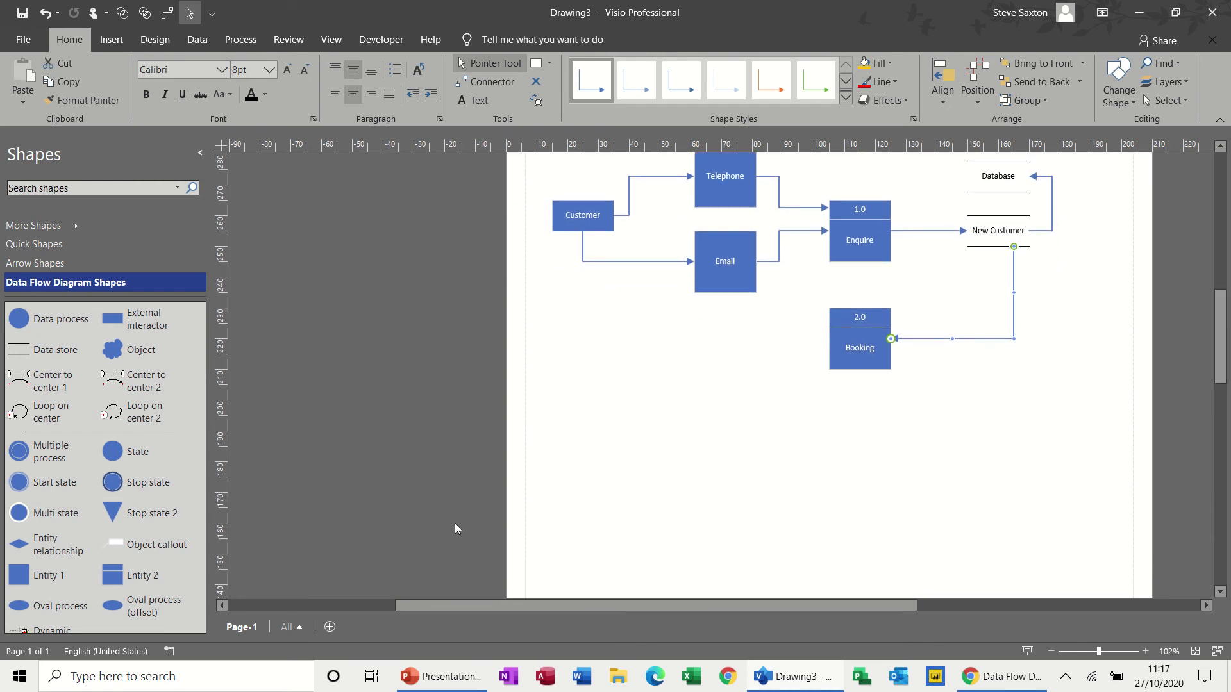
Step: Place a new process box below Booking, numbered 3.0 and labelled 'Confirmation of Booking'
left_click_drag(161, 576, 856, 456)
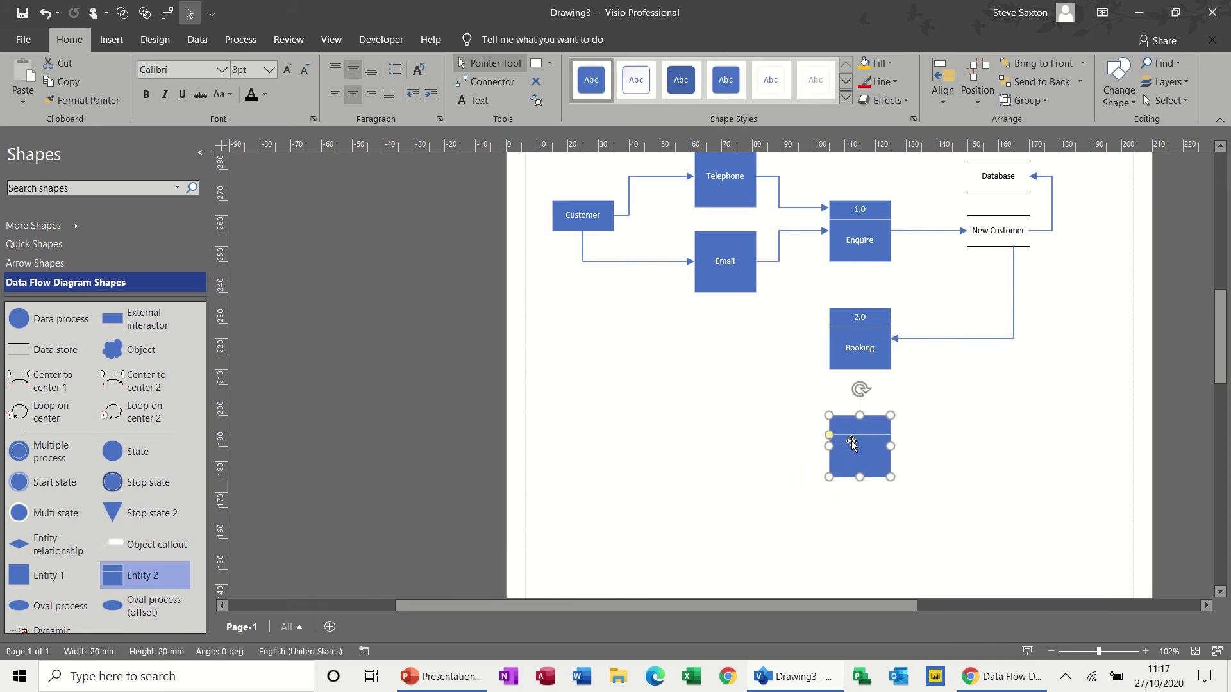
left_click(854, 428)
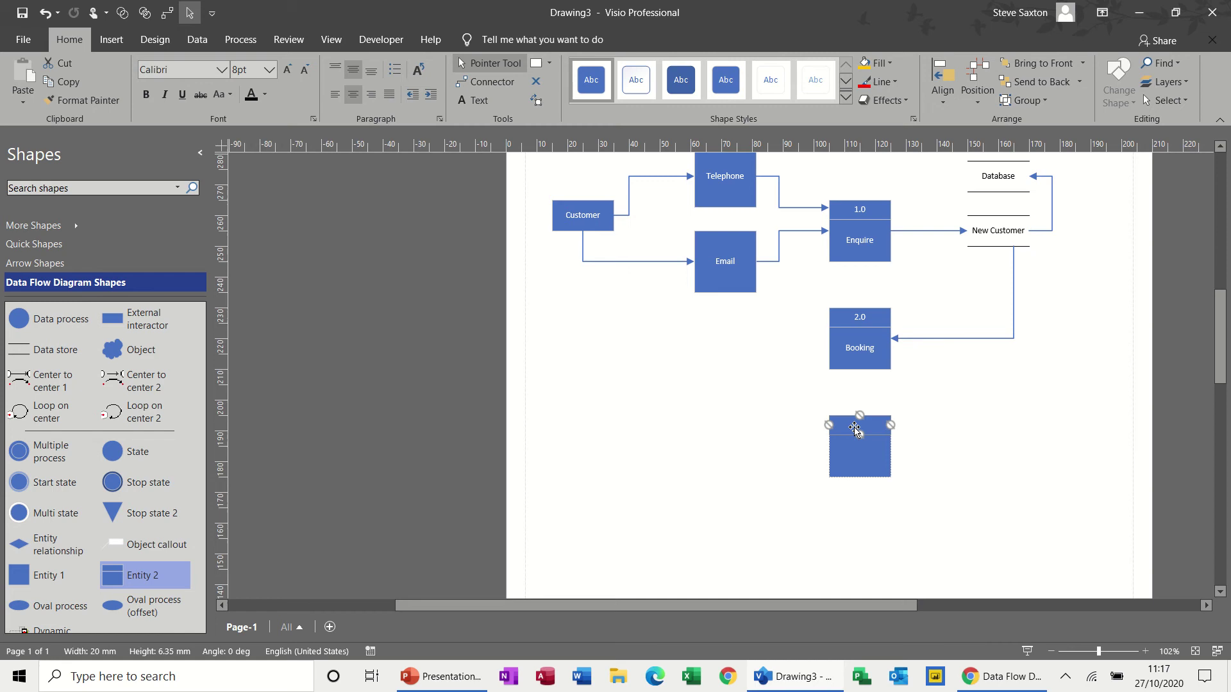
type("3")
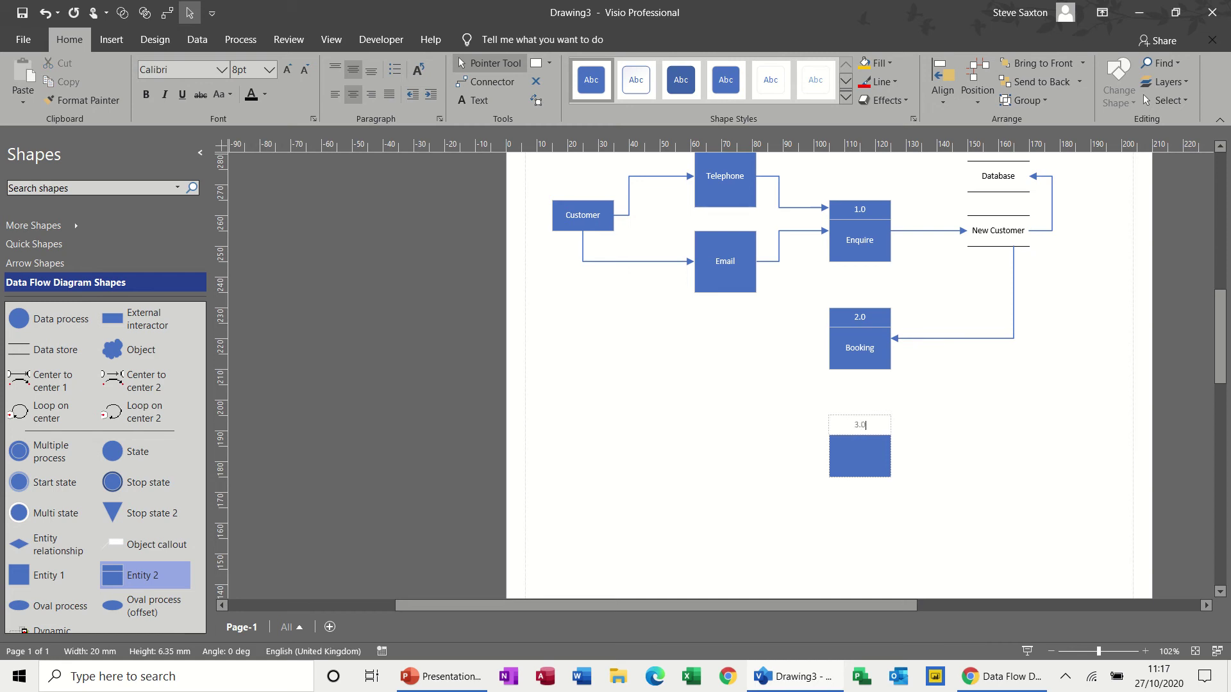
left_click(864, 455)
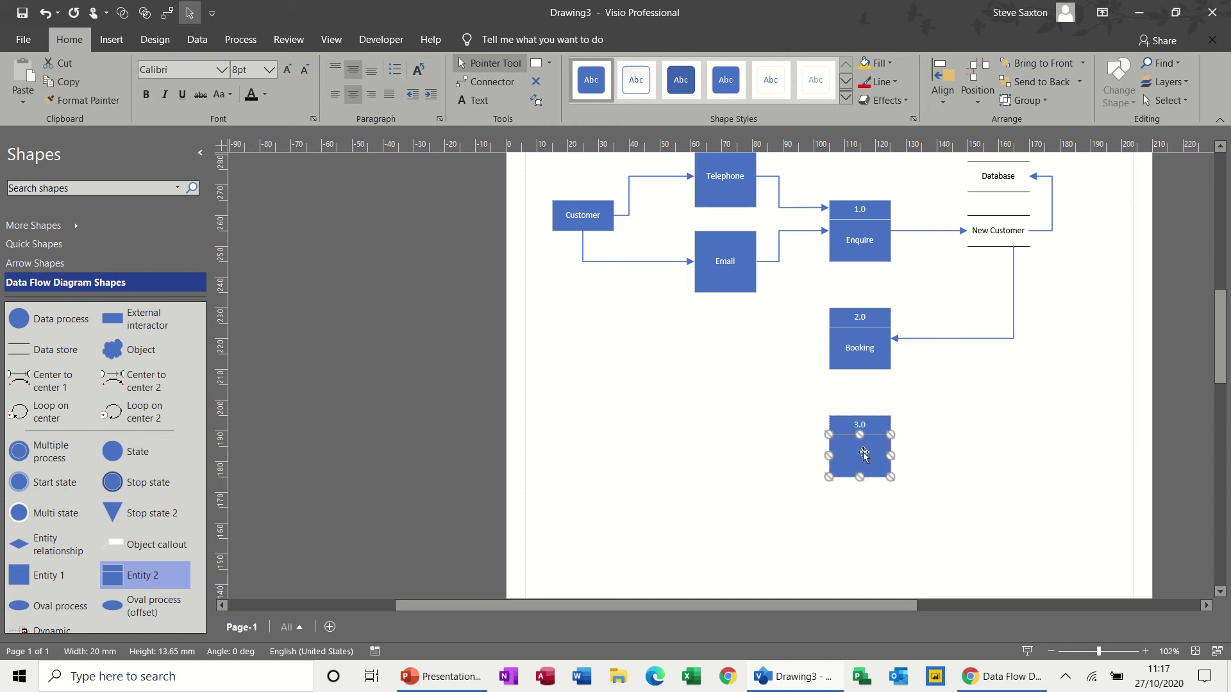
type("Confi")
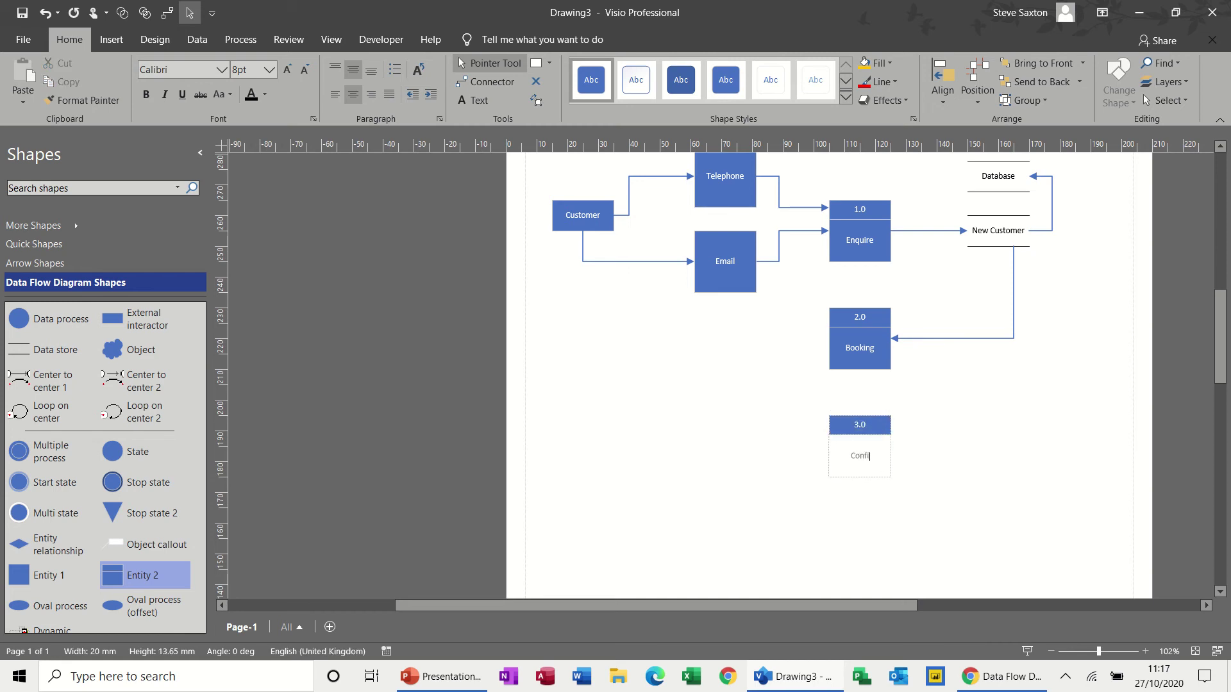
type("rmation of Booking")
left_click(898, 490)
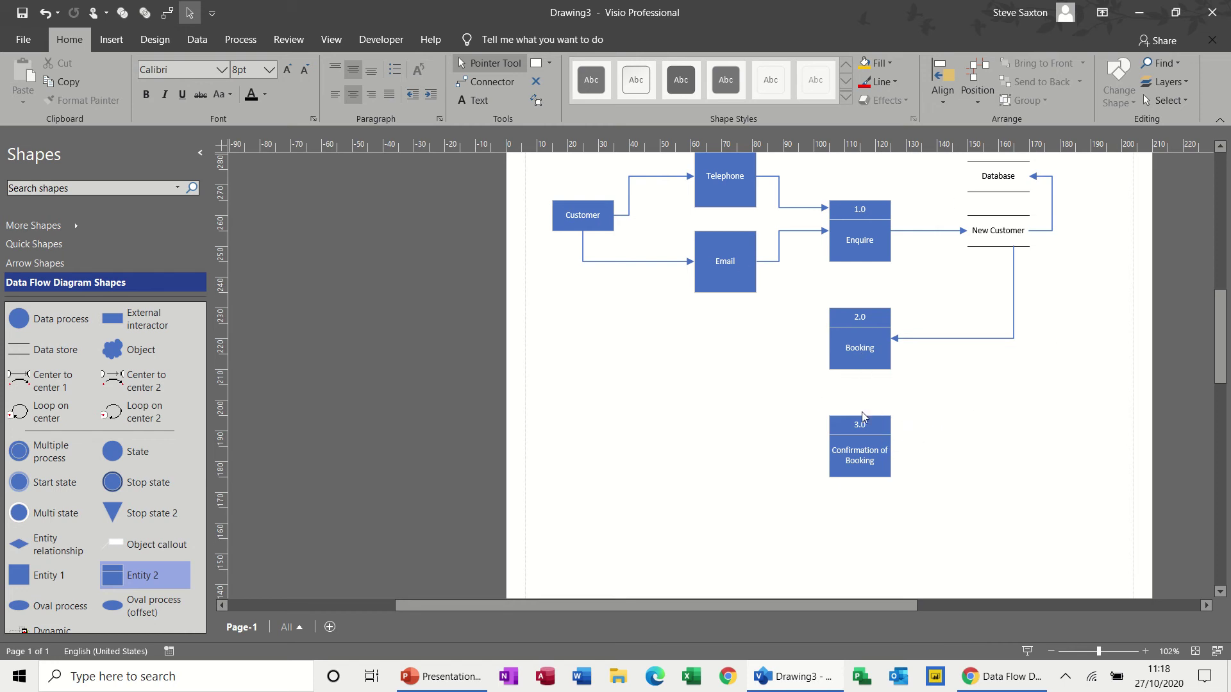
Step: Draw flow arrows from Booking to 3.0, from Database to 3.0, and from 3.0 to Customer
left_click(491, 77)
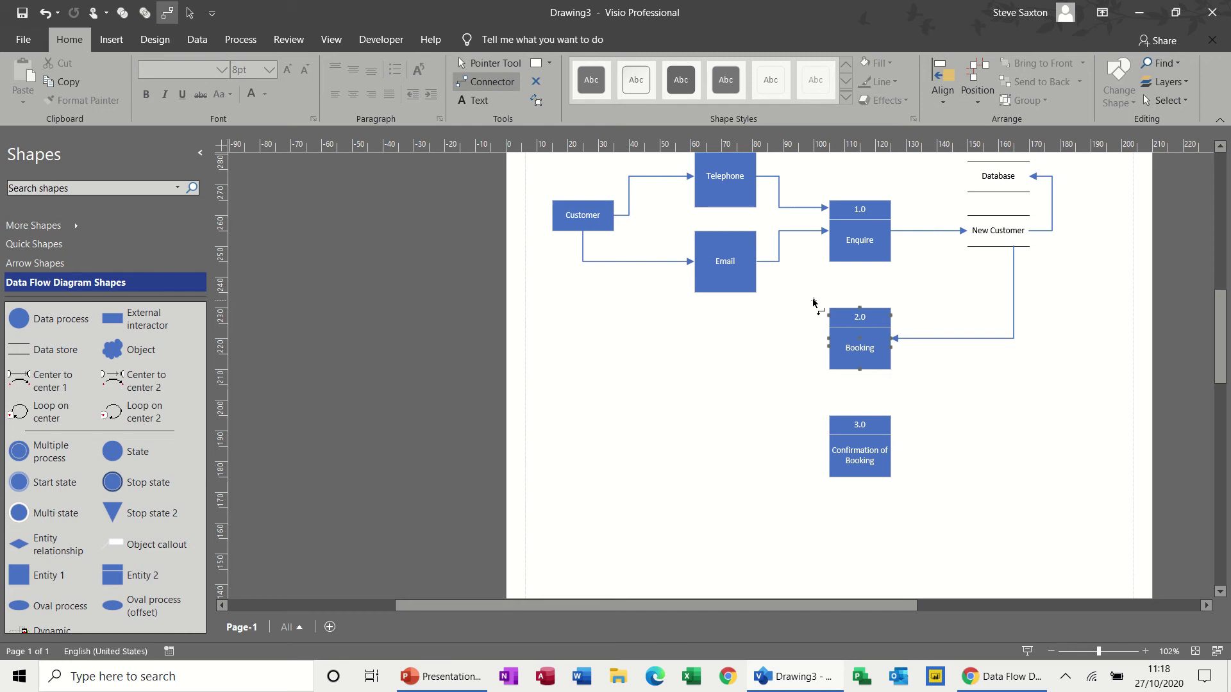
left_click_drag(860, 370, 862, 417)
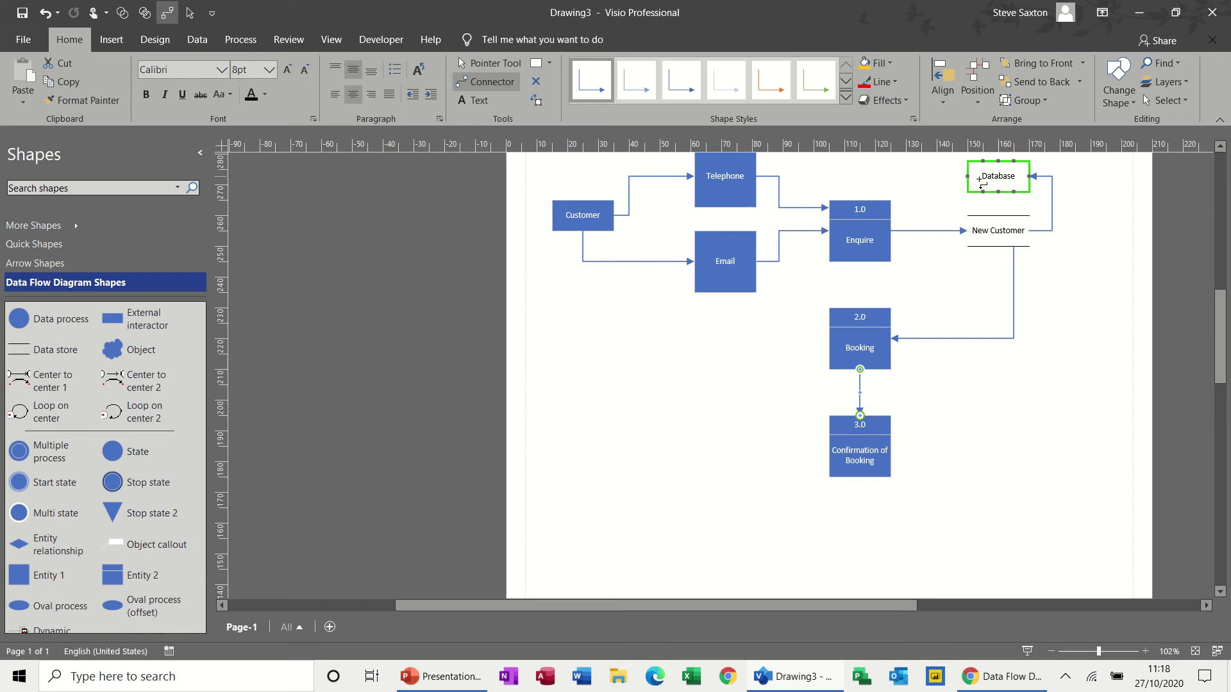
left_click_drag(968, 177, 950, 185)
left_click_drag(935, 444, 891, 447)
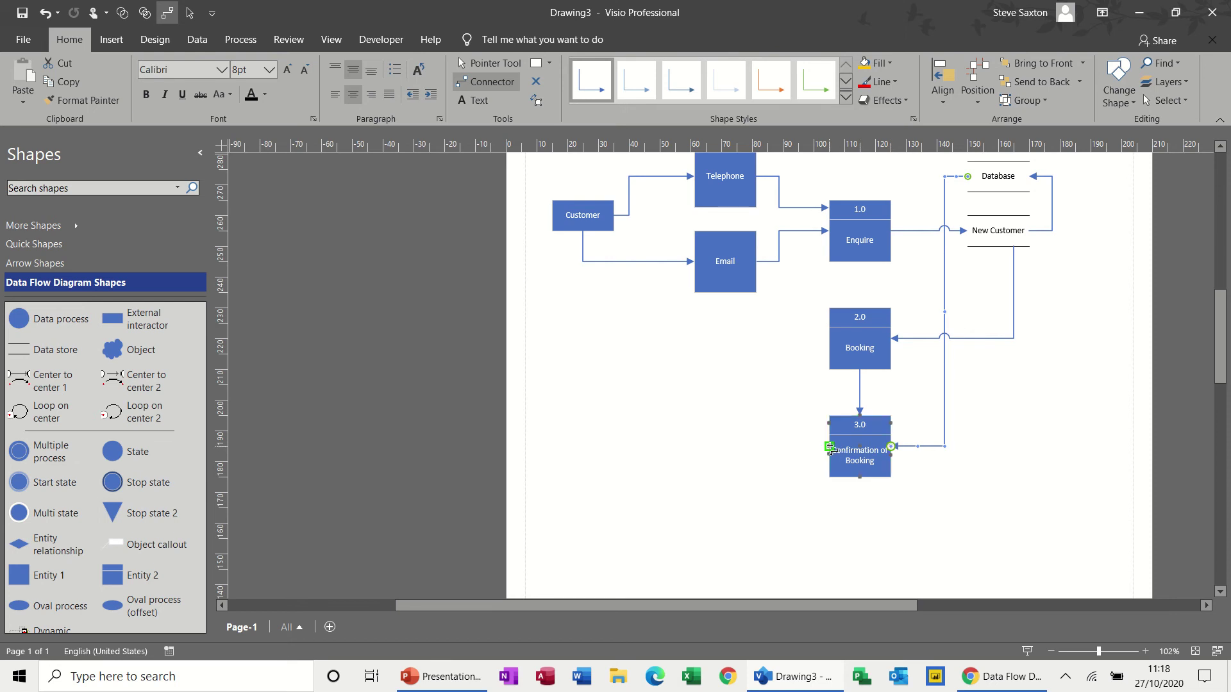
left_click_drag(579, 357, 551, 216)
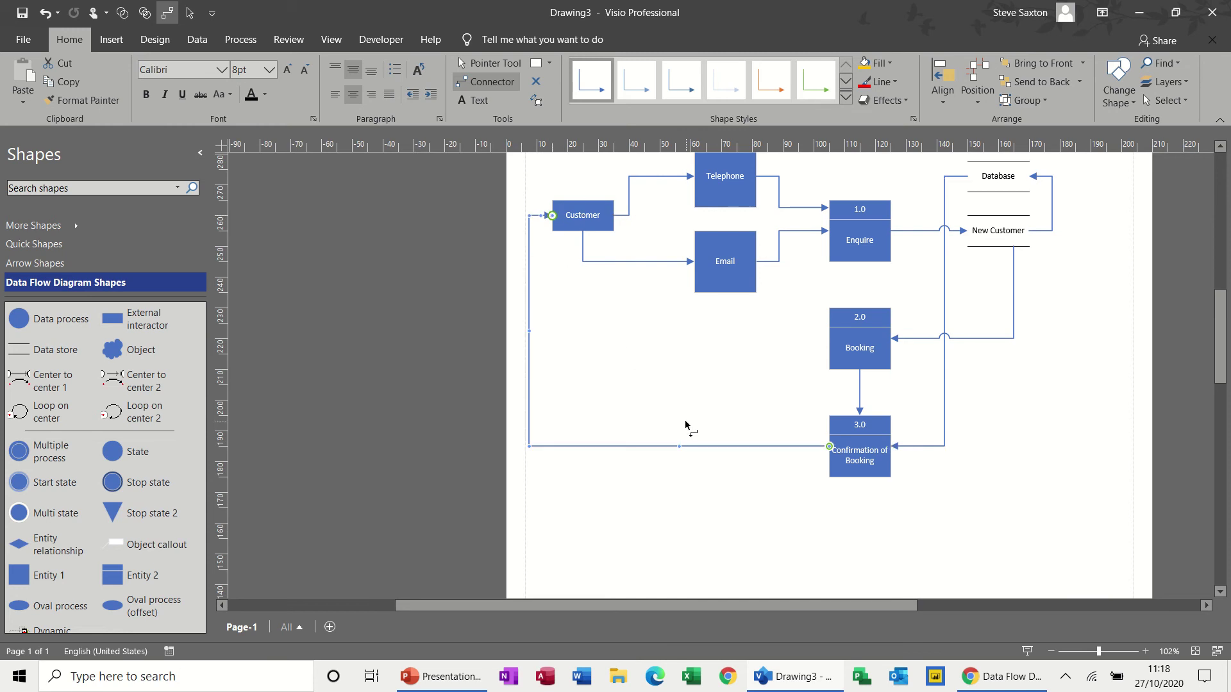
left_click(486, 64)
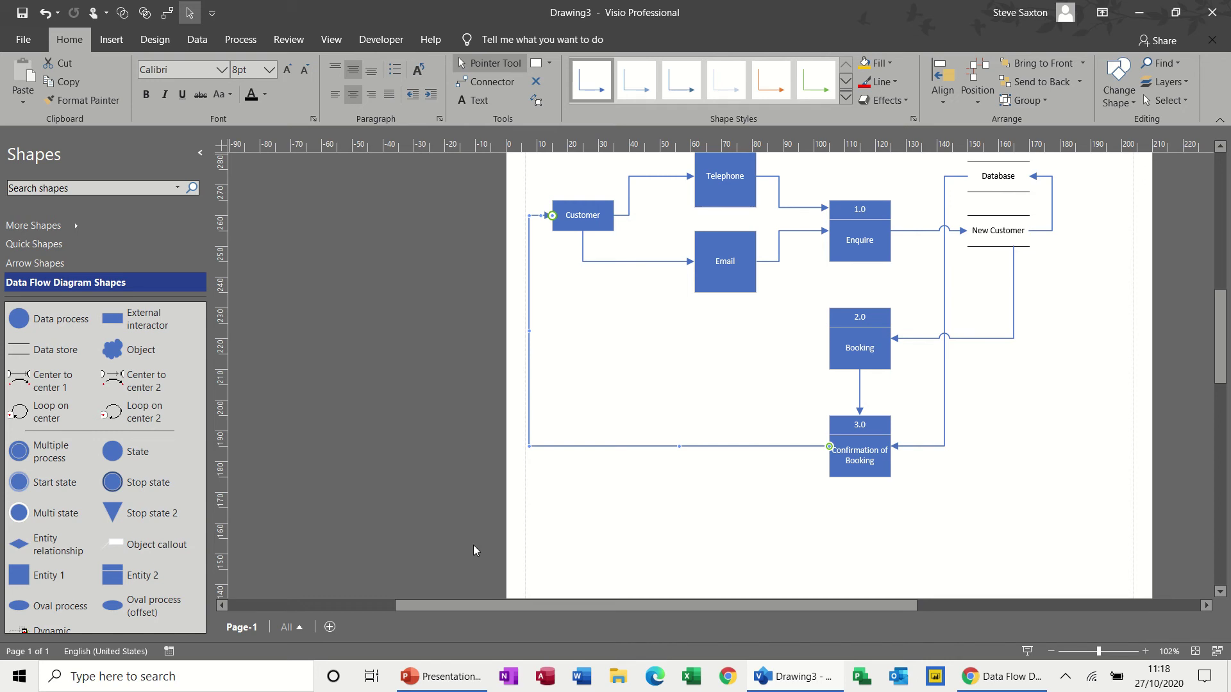
Step: Add process 4.0 'Training' below Confirmation of Booking, then drop another blank process box to its left
left_click_drag(109, 576, 859, 560)
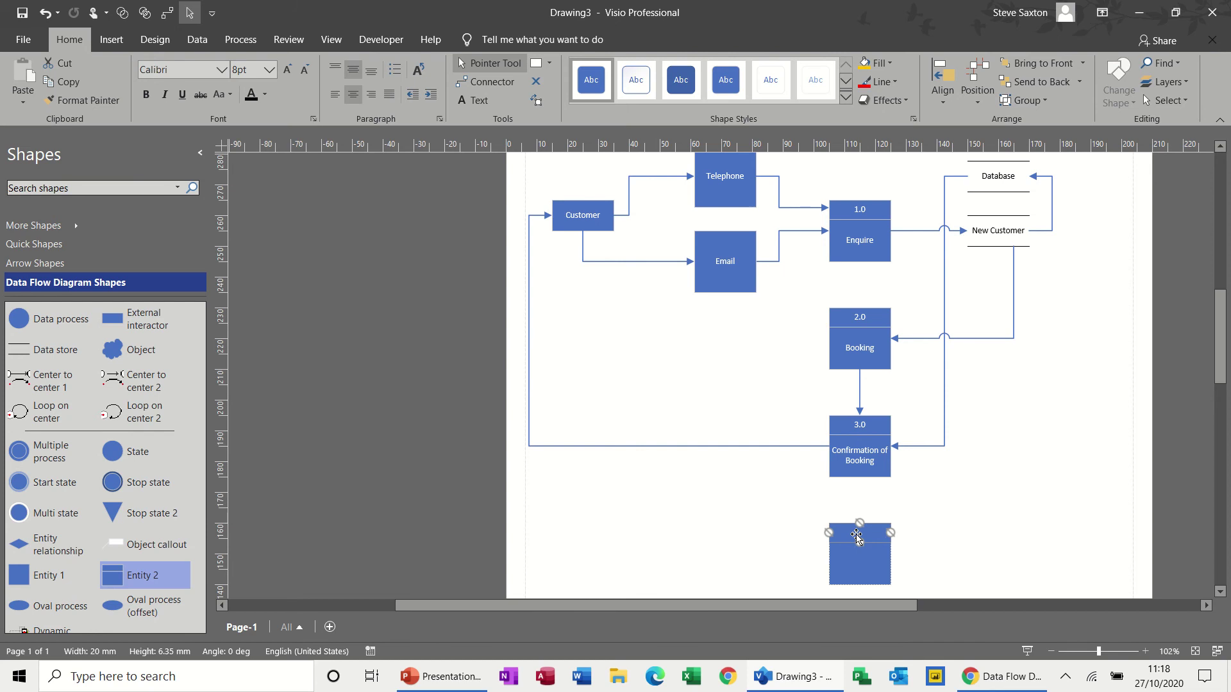
double_click(857, 535)
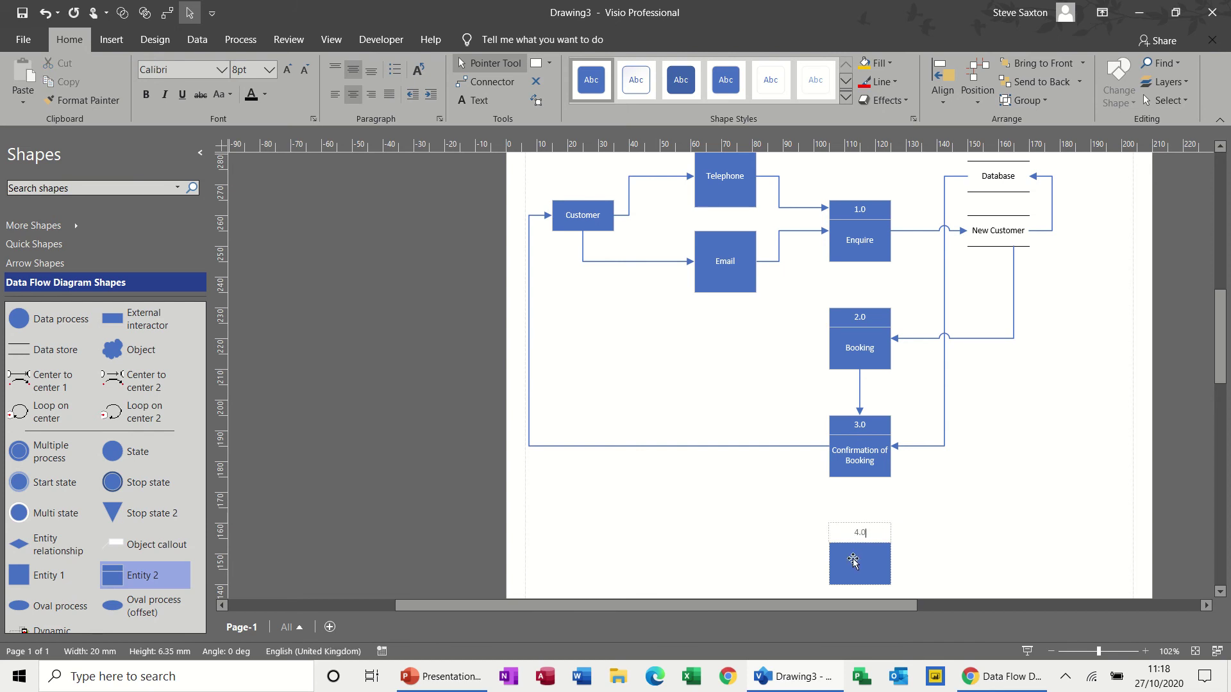
left_click(853, 561)
double_click(854, 561)
type("Traini")
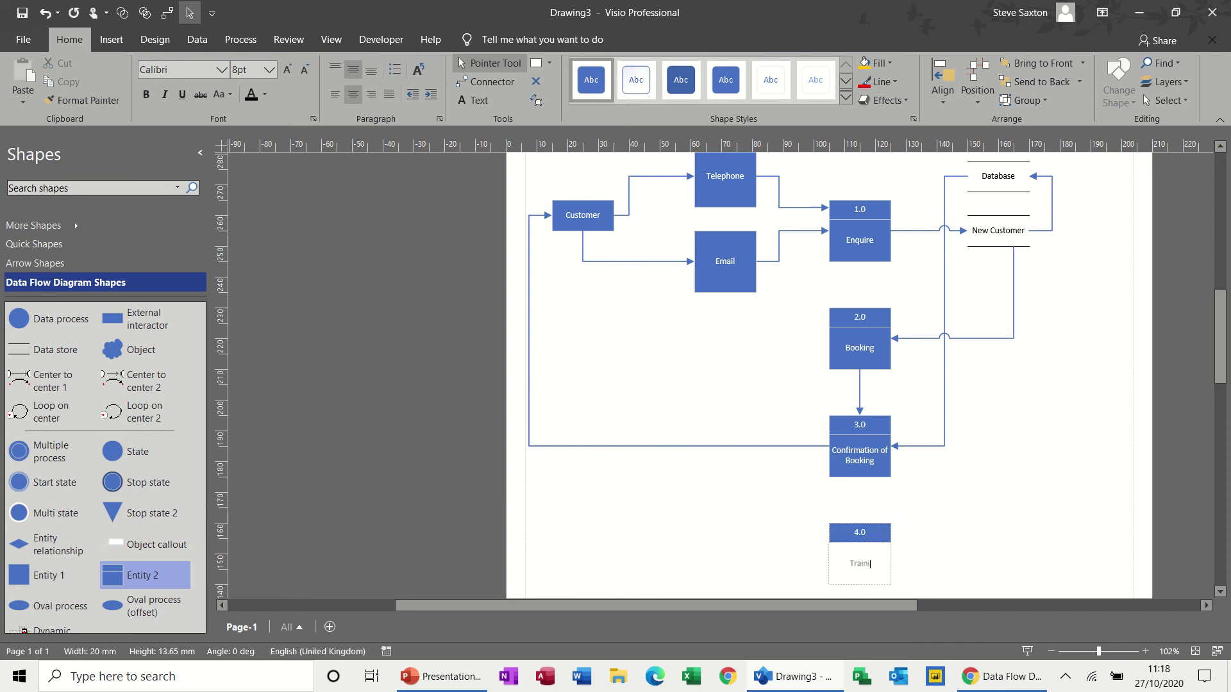
type("ng")
left_click(944, 544)
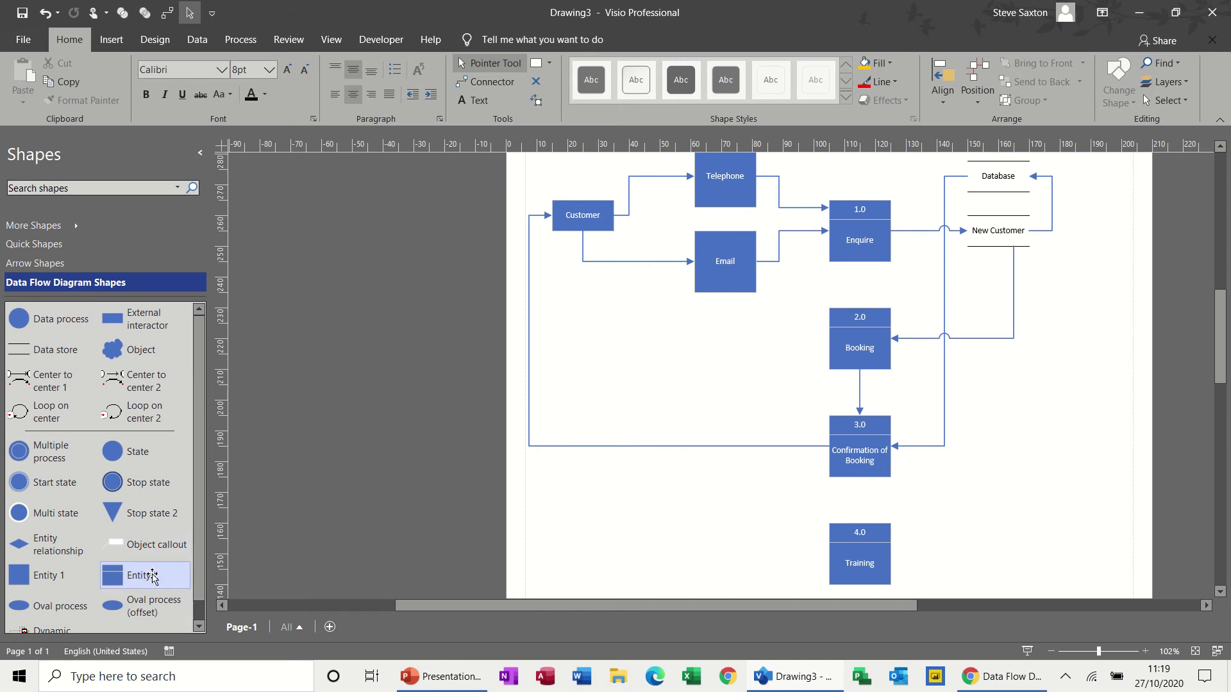
left_click_drag(151, 576, 617, 551)
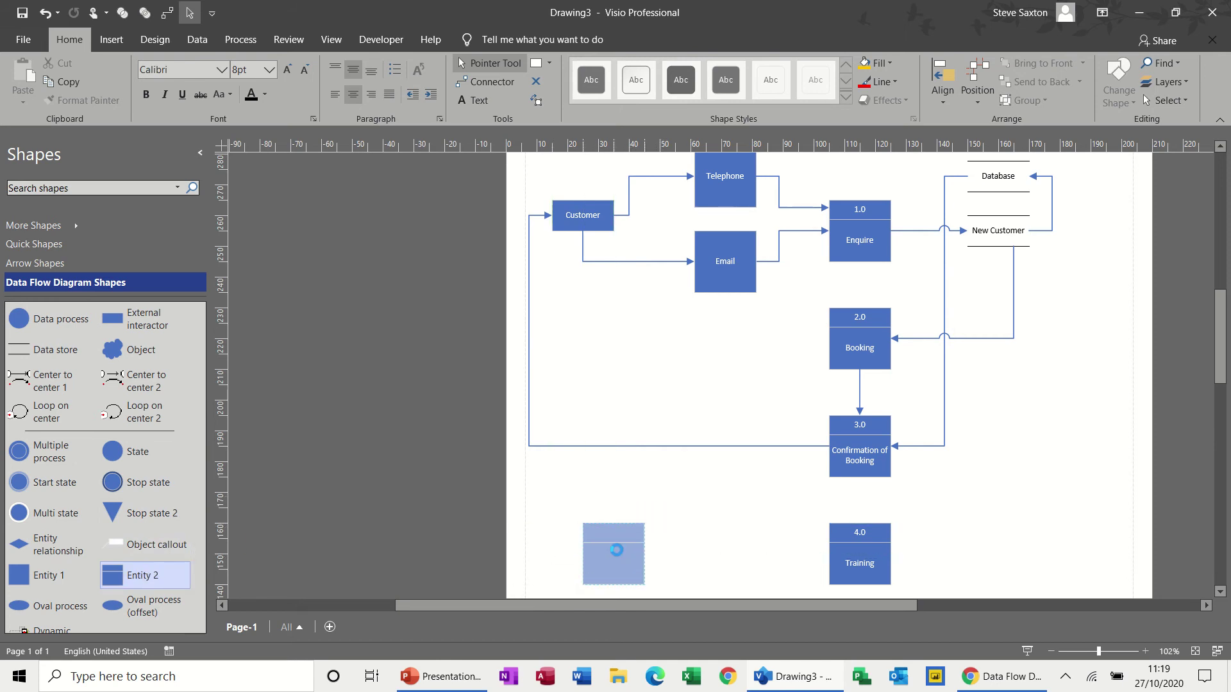
Step: Number the blank box left of Training 5.0 and label it 'Invoice'
left_click(616, 534)
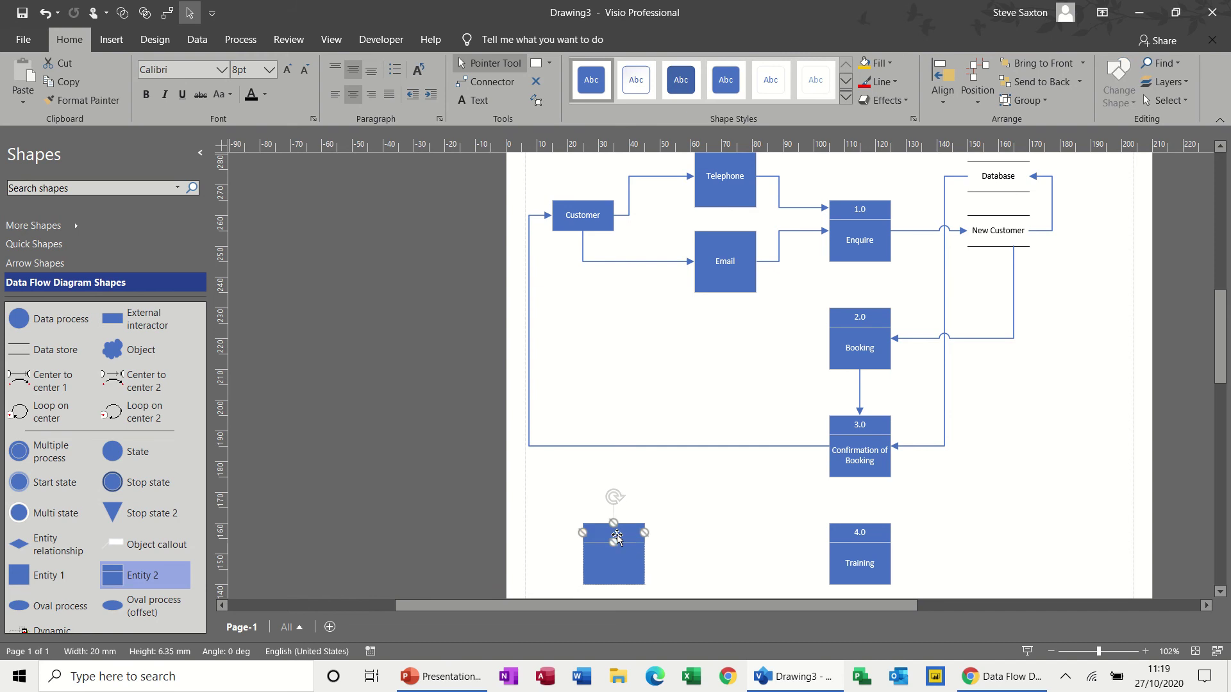
type("5.")
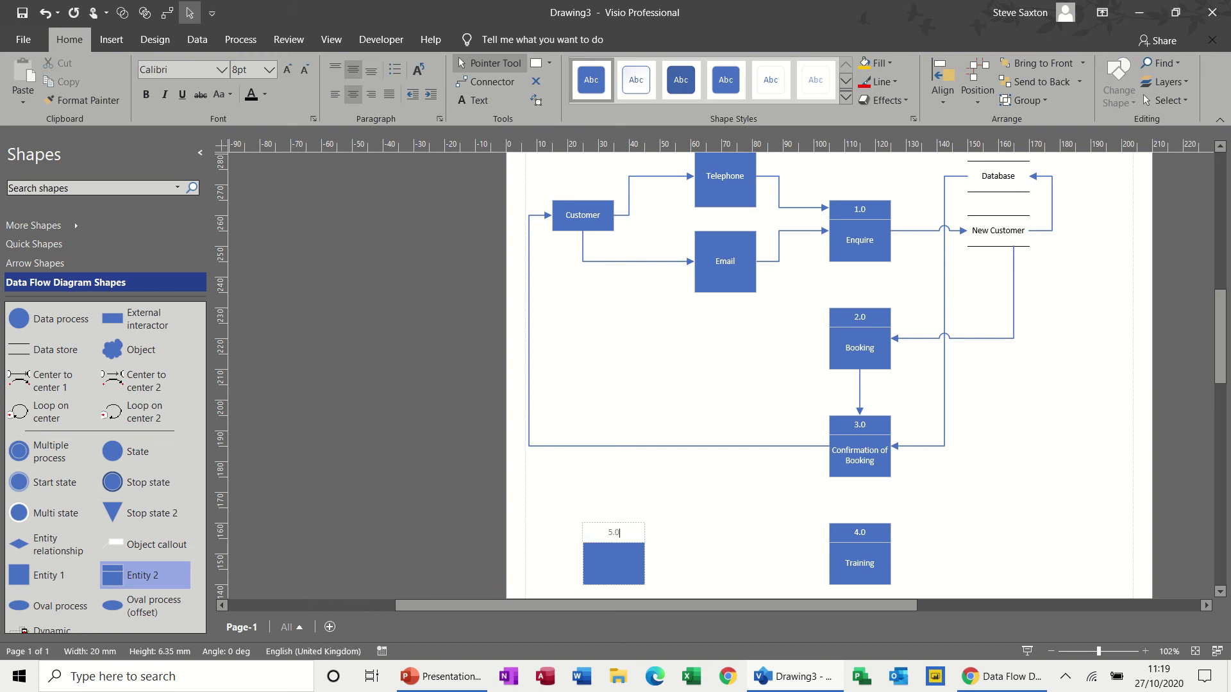
left_click(608, 559)
type("In")
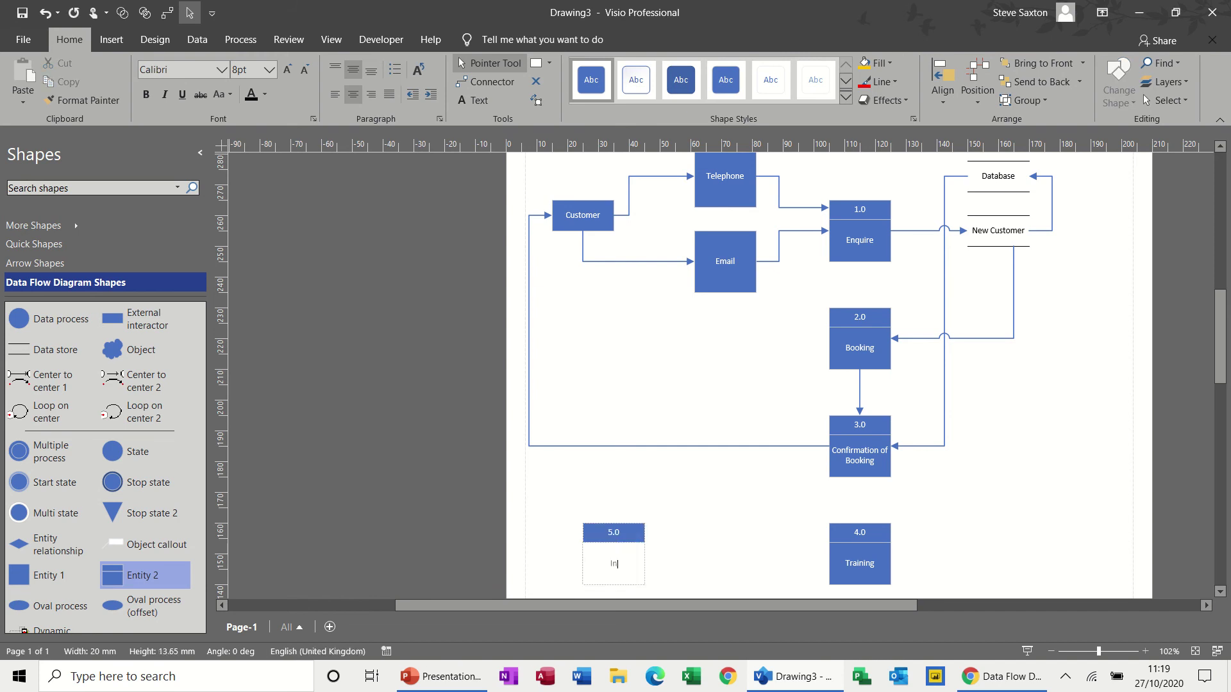
type("voice")
left_click(748, 539)
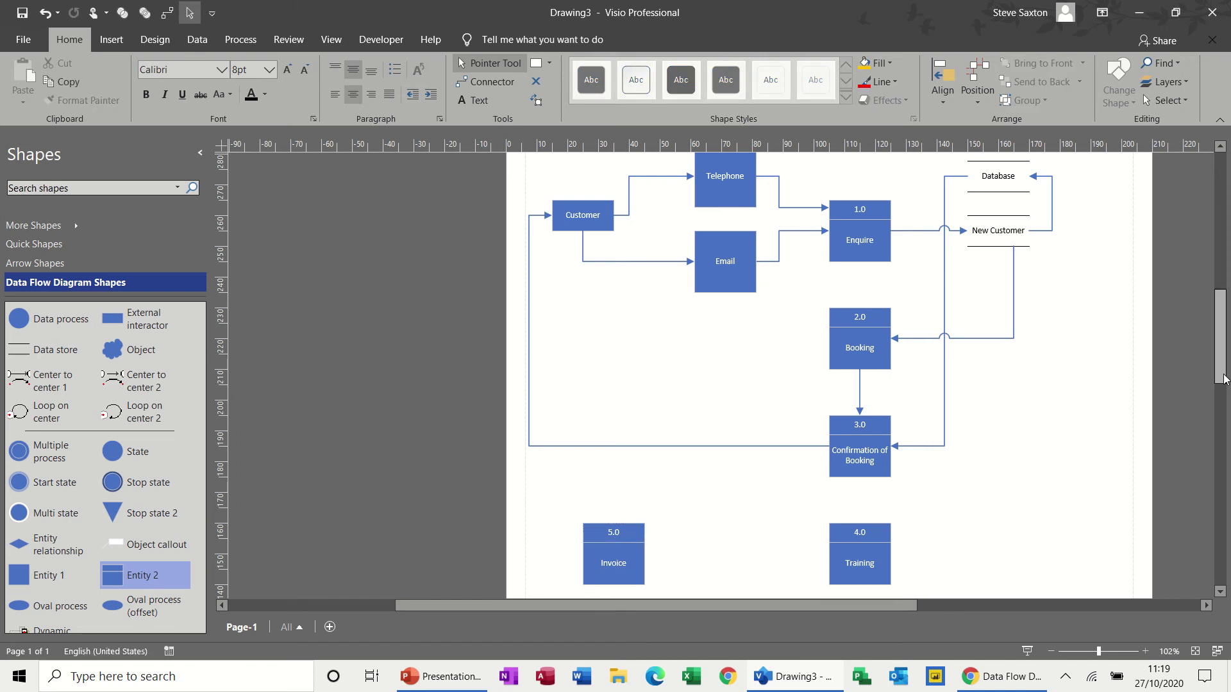
scroll(1044, 481, "down", 2)
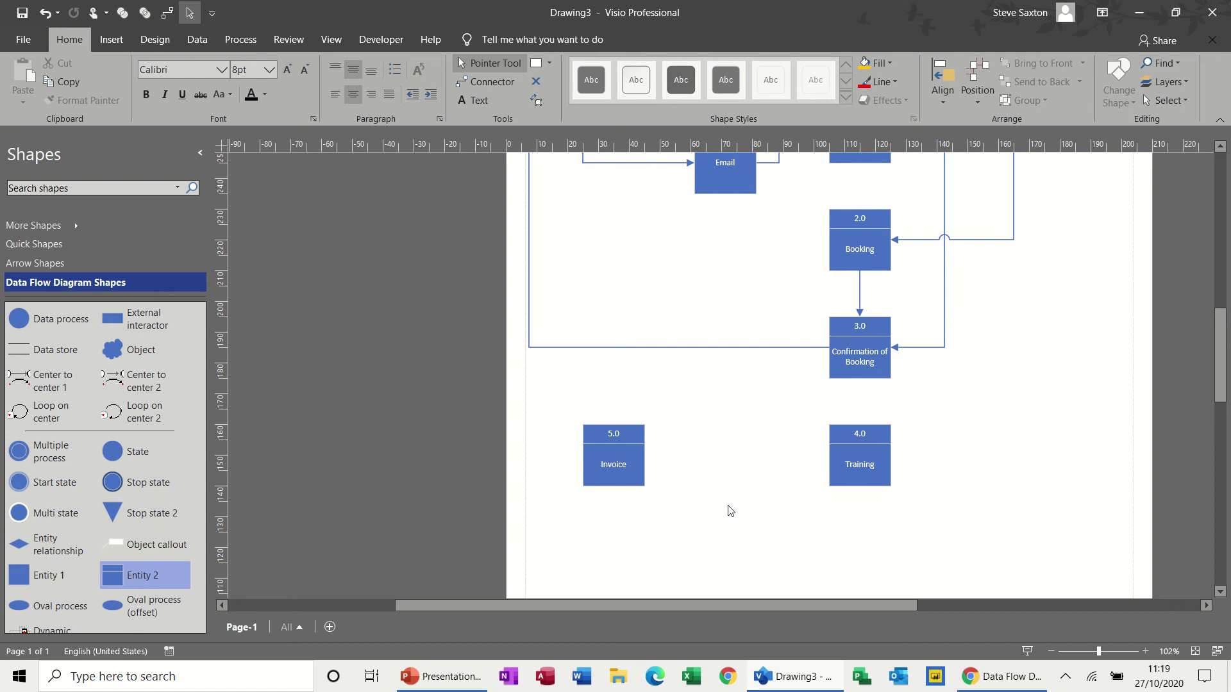
Step: Connect Invoice's top to Customer and run a Database flow into Invoice's right side
left_click(491, 86)
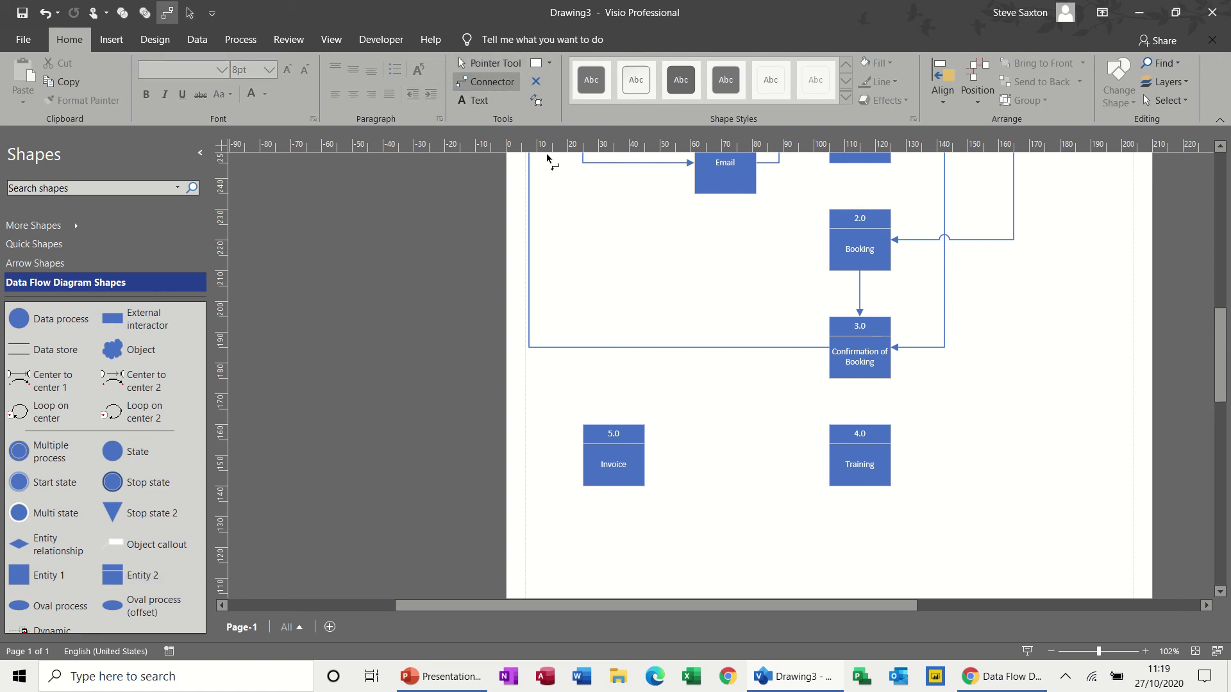
mouse_move(1221, 361)
left_mouse_down()
mouse_move(1221, 399)
mouse_move(1223, 341)
left_mouse_up()
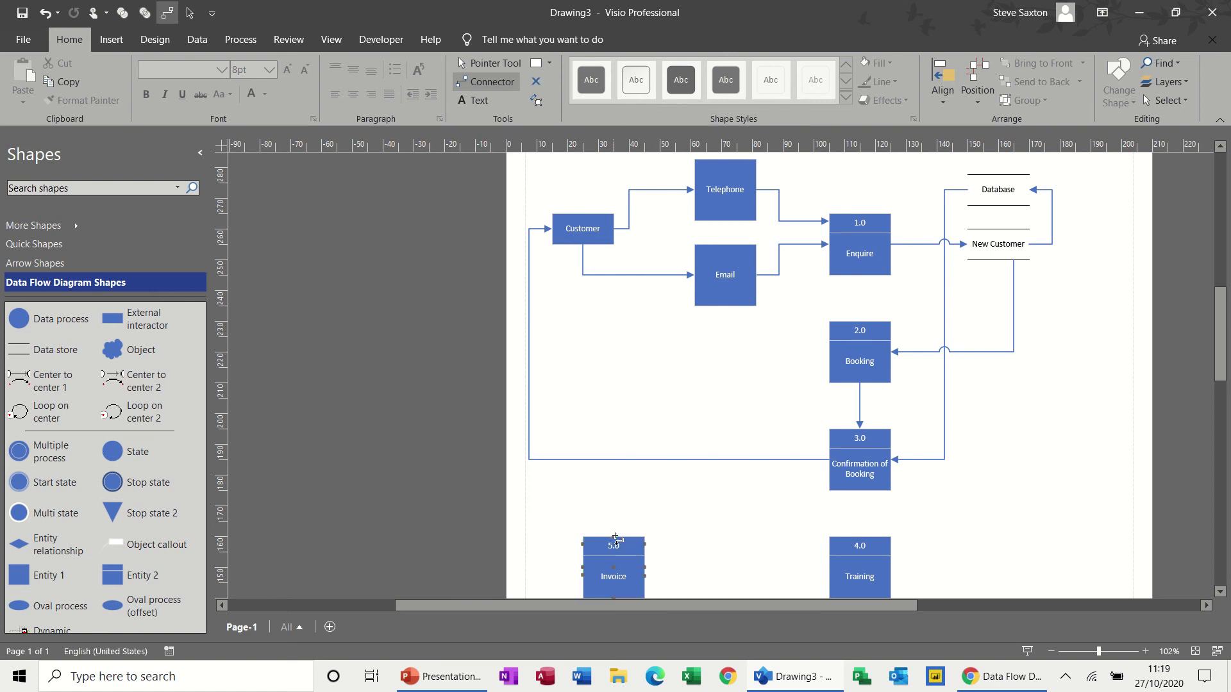
left_click_drag(614, 537, 583, 245)
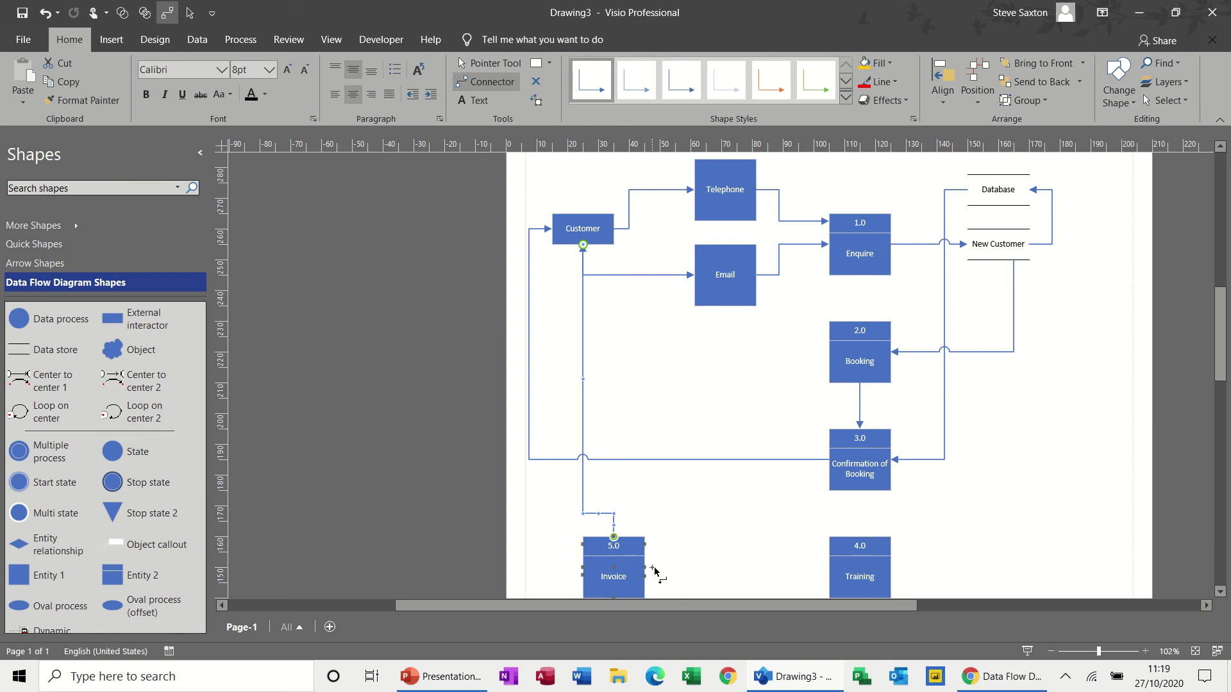
left_click_drag(1013, 231, 1060, 332)
left_click_drag(775, 527, 645, 544)
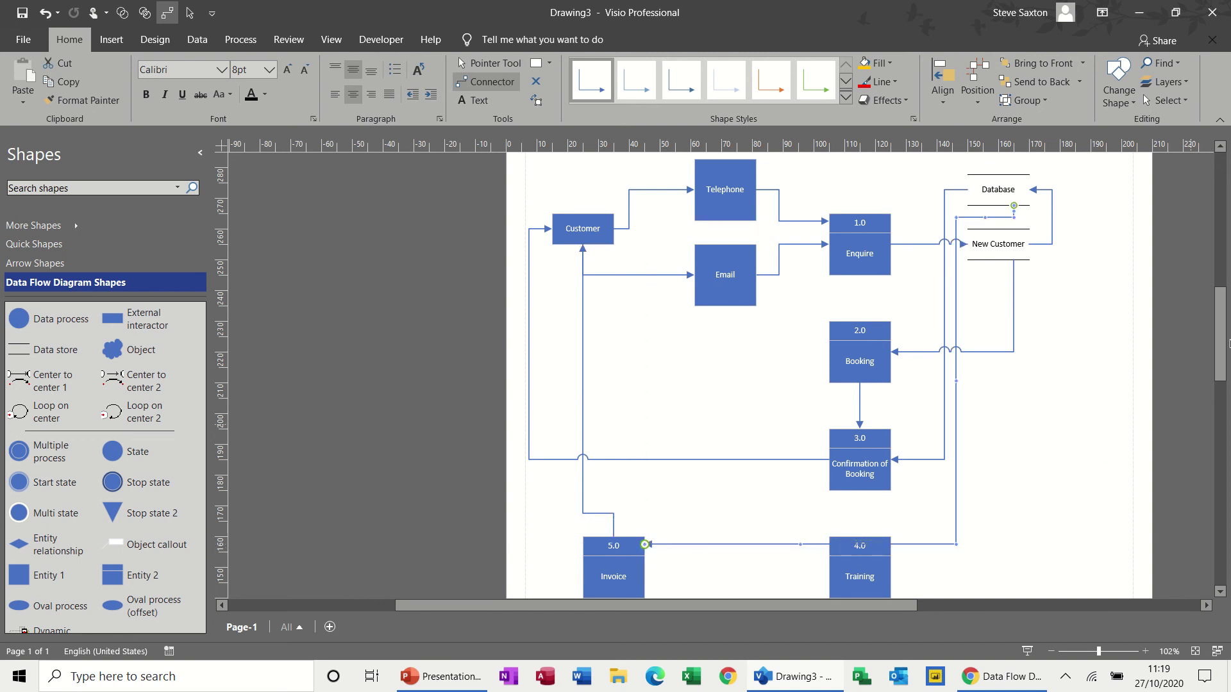
Step: Move process 4.0 slightly lower and rename its label from Training to 'Venue Bookinmg'
scroll(1221, 343, "down", 3)
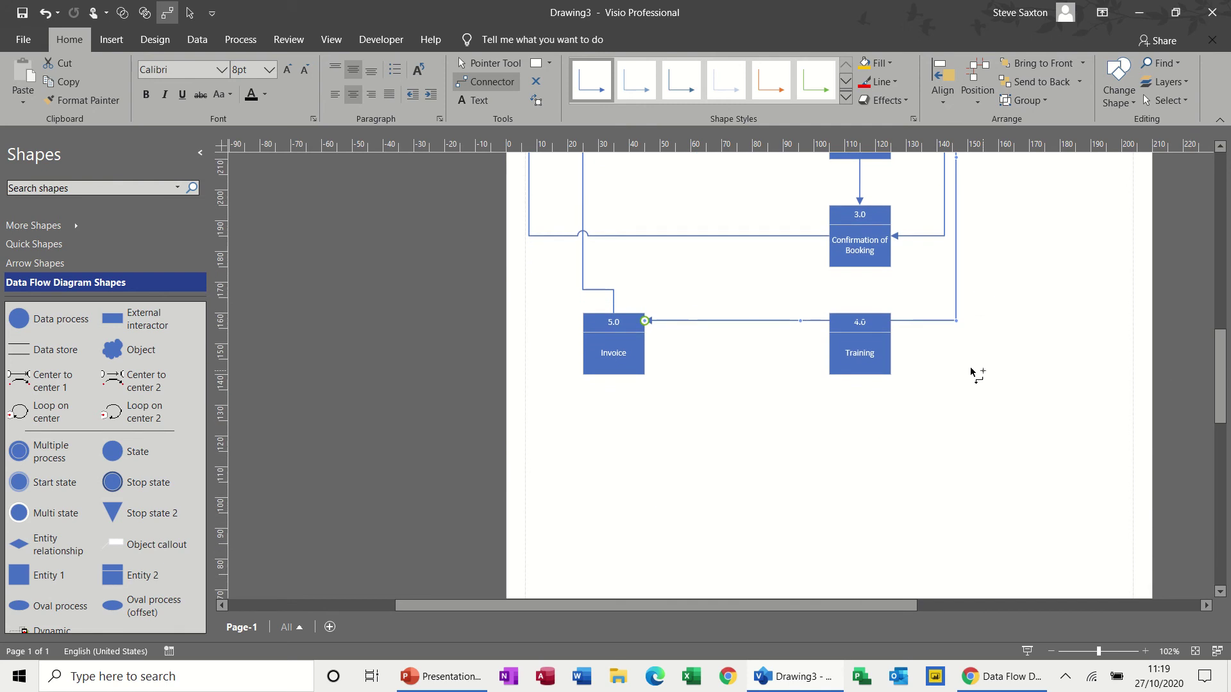
left_click(502, 66)
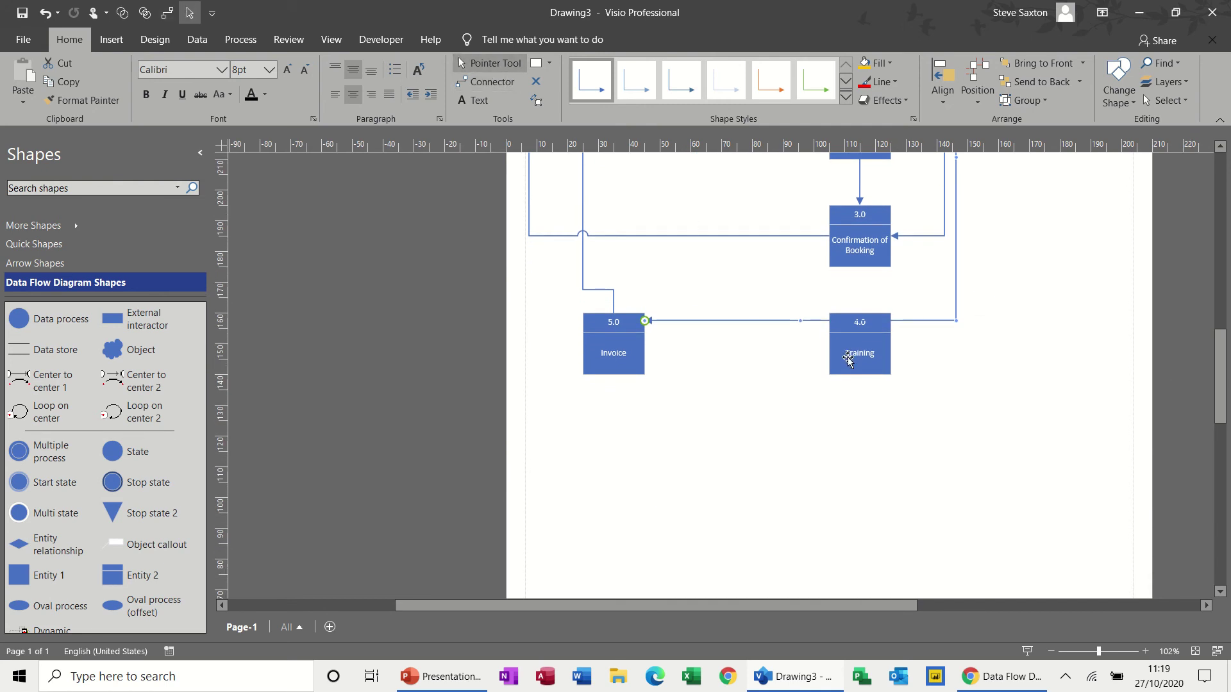
left_click_drag(848, 360, 848, 382)
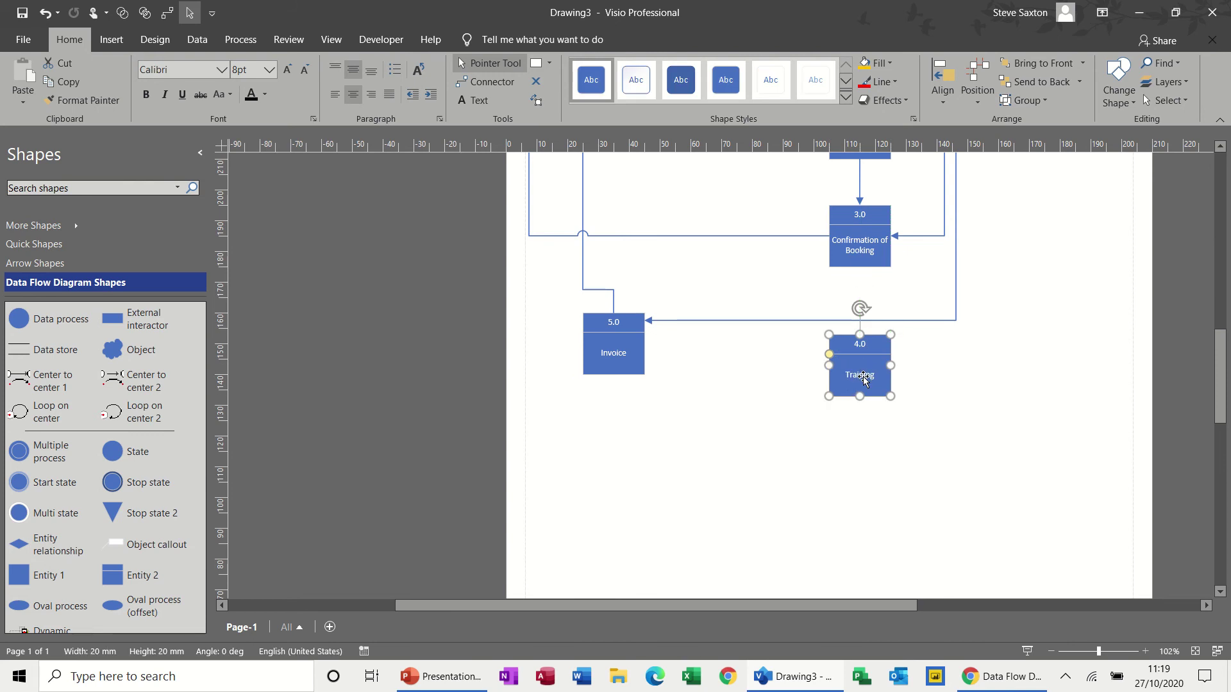
left_click_drag(863, 379, 865, 400)
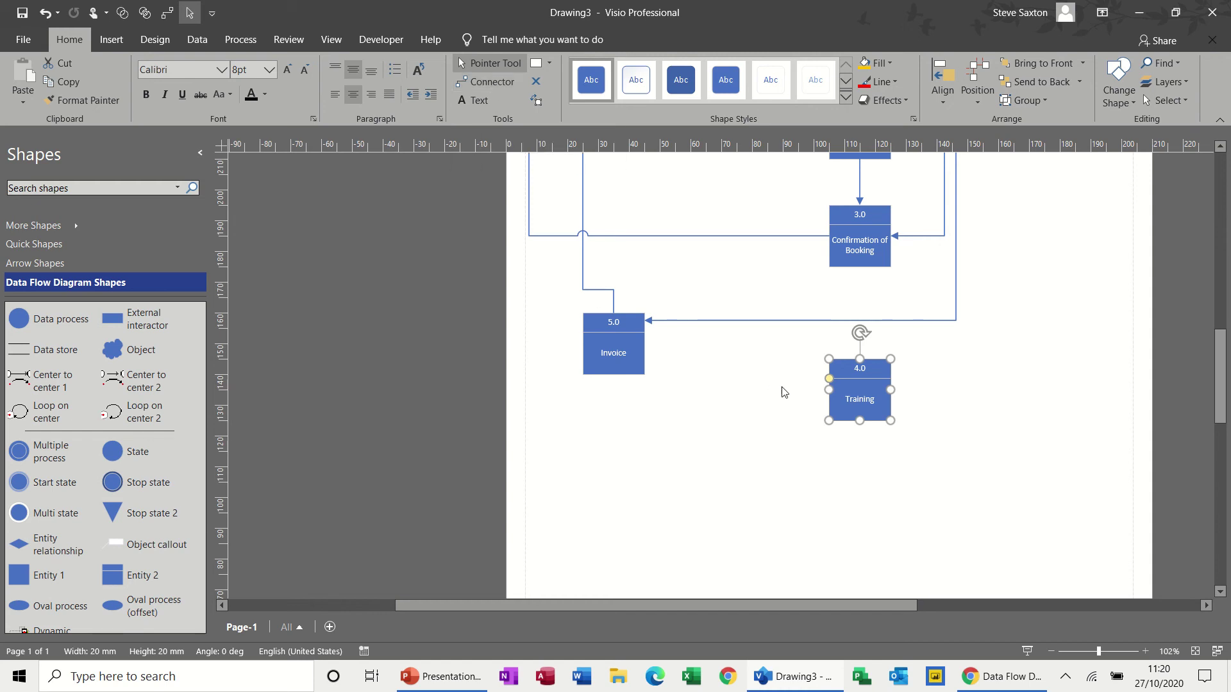
double_click(862, 401)
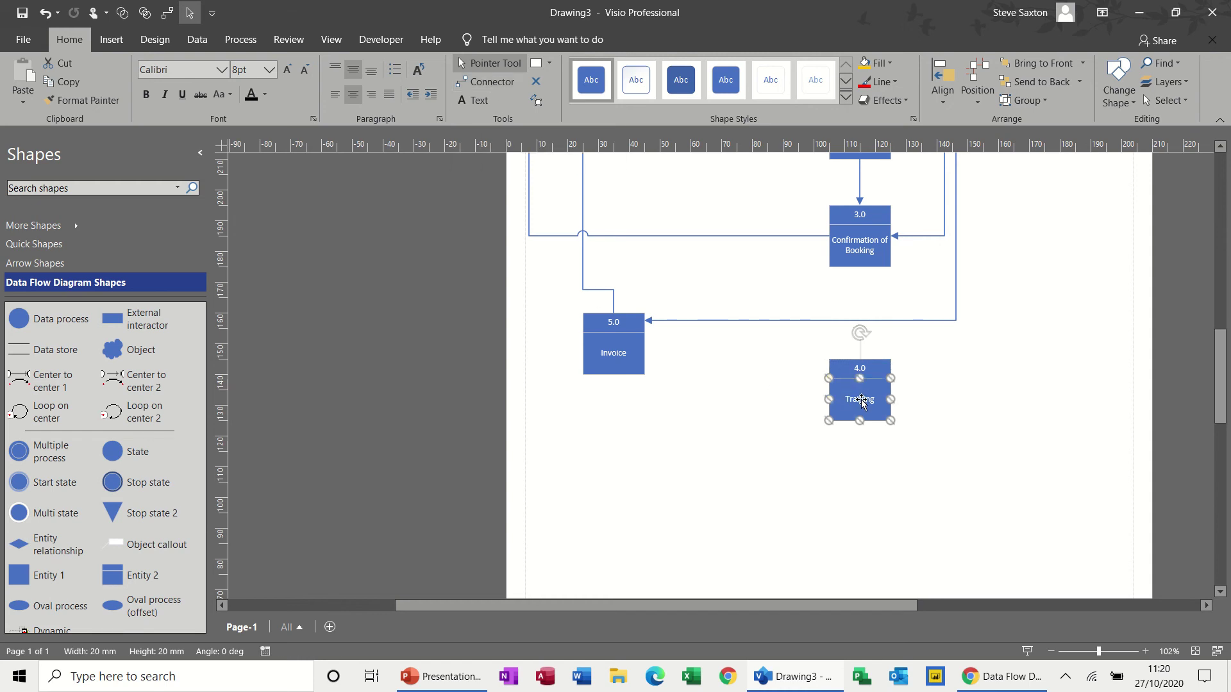
key("BackSpace")
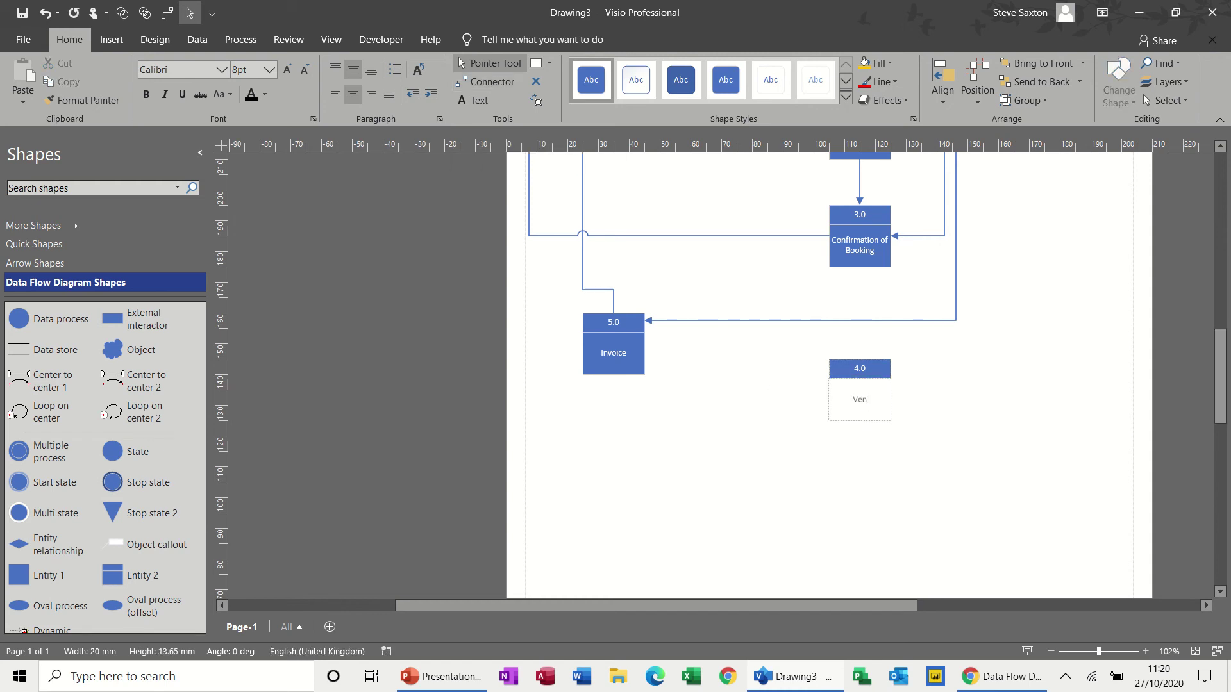
type("Venue Bookinmg")
left_click(926, 402)
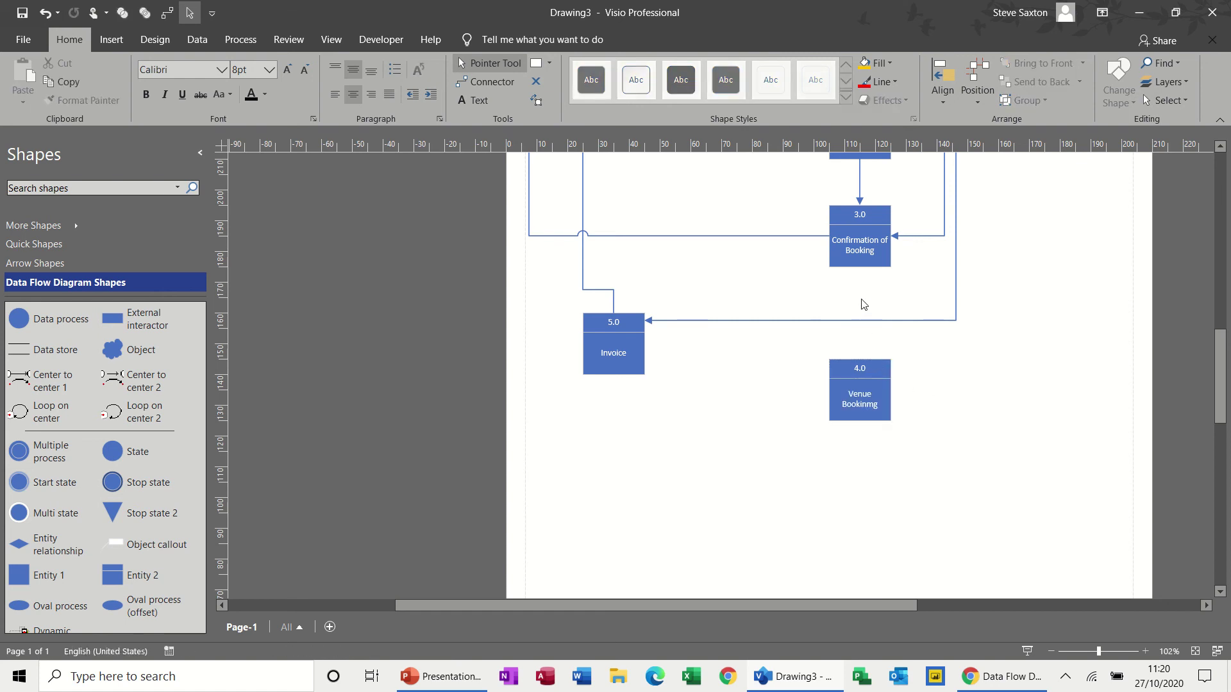
Step: Draw a flow arrow from the Database store down into Venue Bookinmg
left_click_drag(1218, 375, 1218, 335)
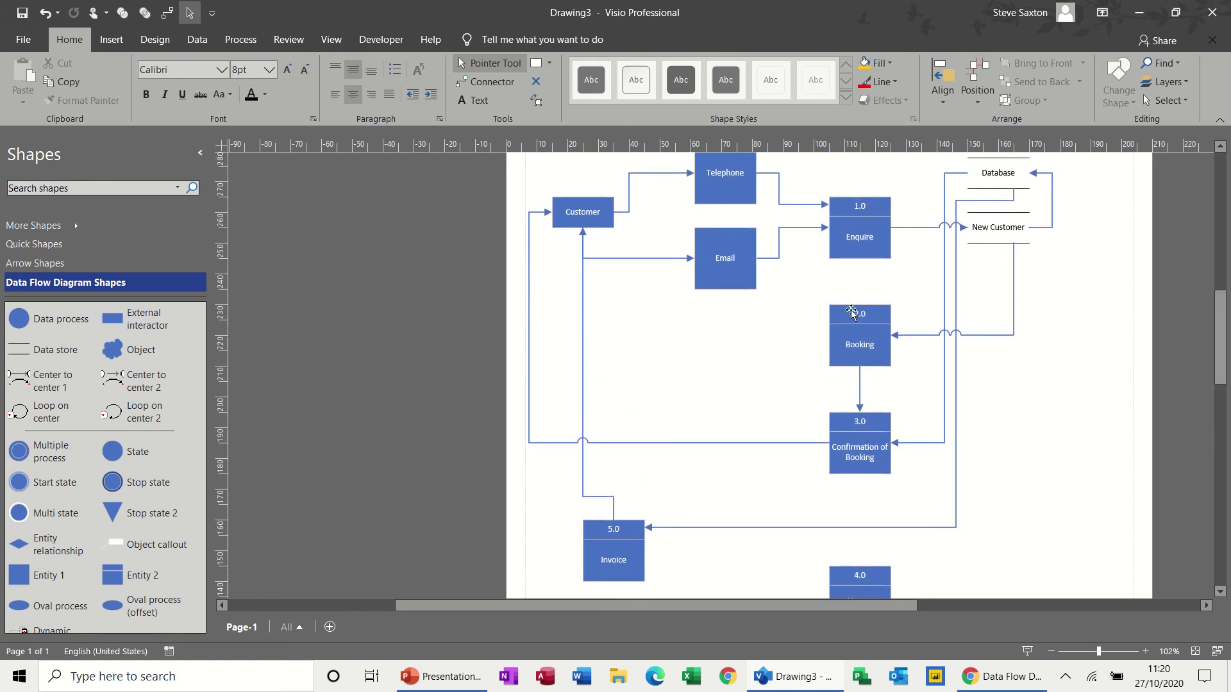
left_click(482, 84)
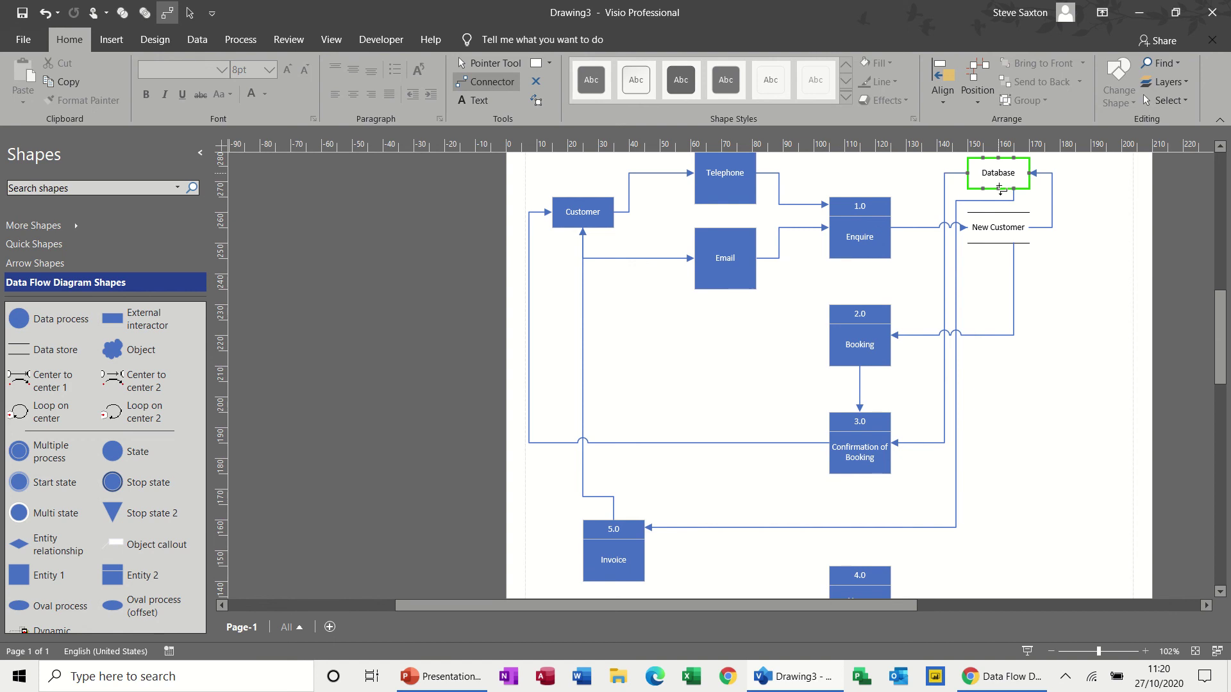
left_click_drag(999, 187, 1062, 367)
left_click_drag(1017, 566, 891, 554)
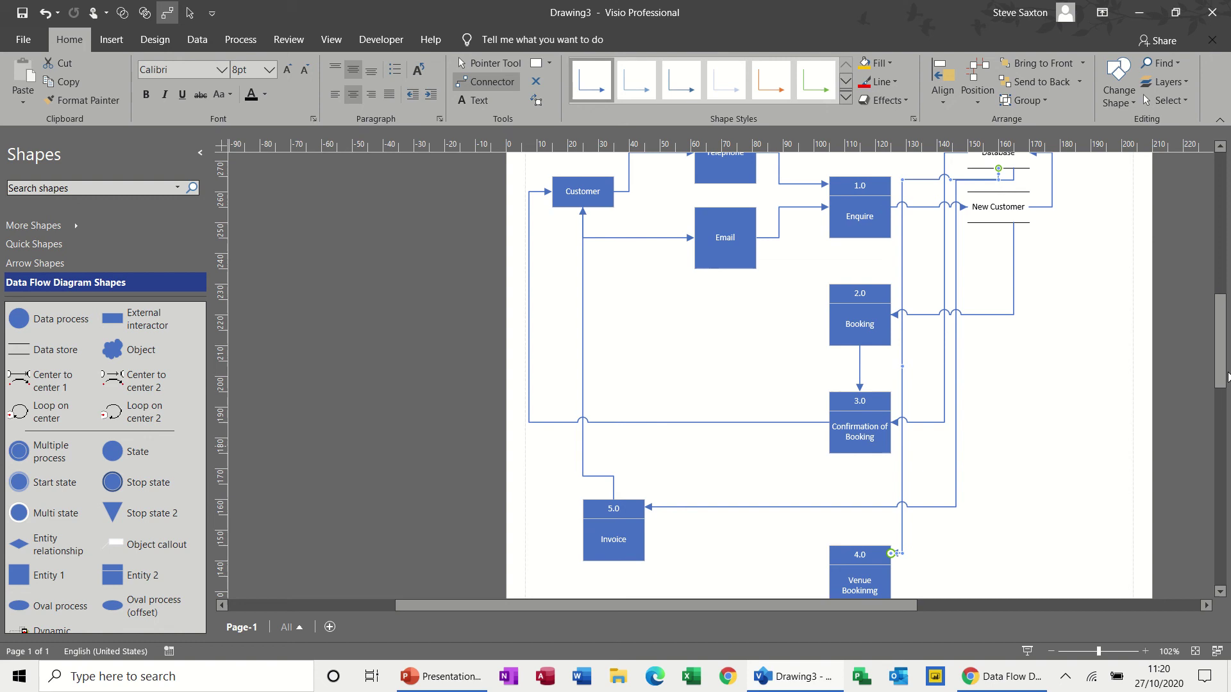
left_click_drag(1228, 377, 1224, 399)
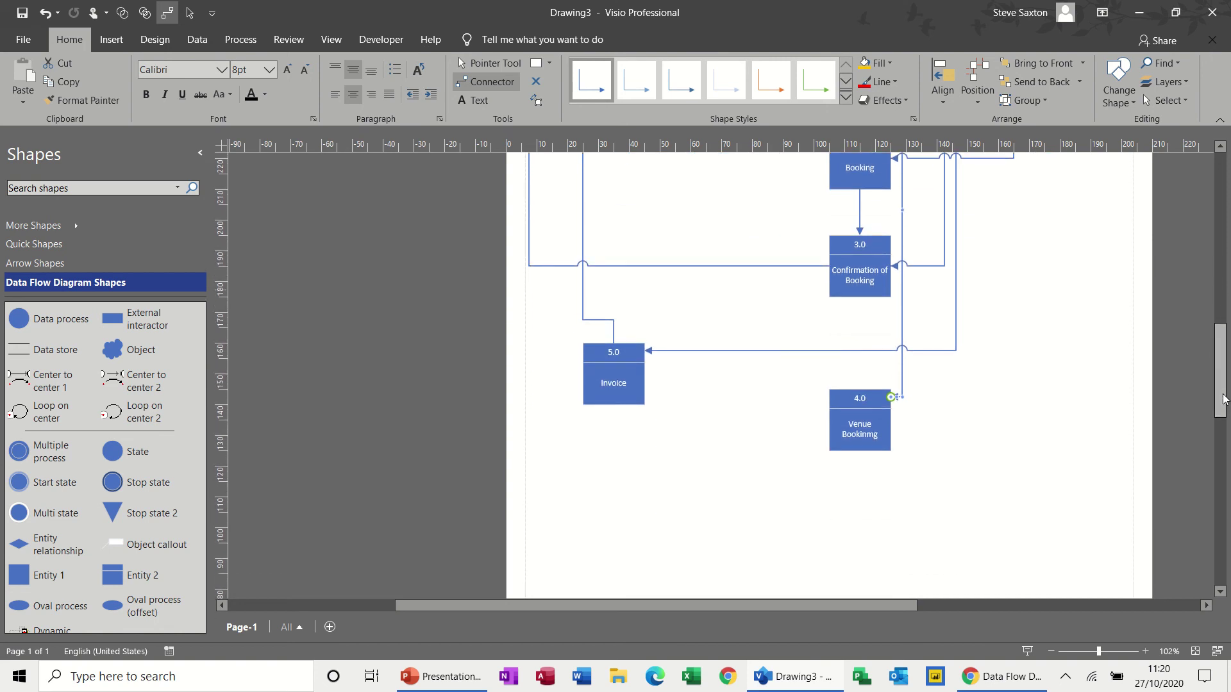
left_click(836, 420)
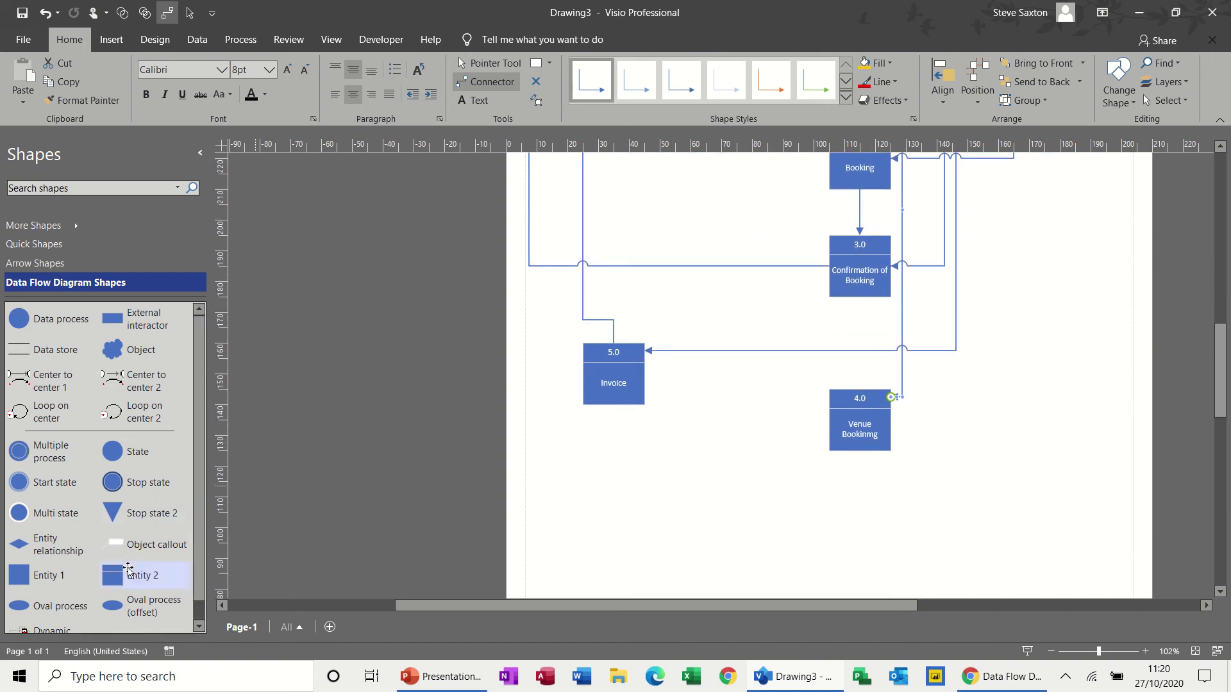
Step: Place a new process box left of Venue Bookinmg, numbered 5.0 and labelled 'Training'
left_click_drag(124, 579, 721, 418)
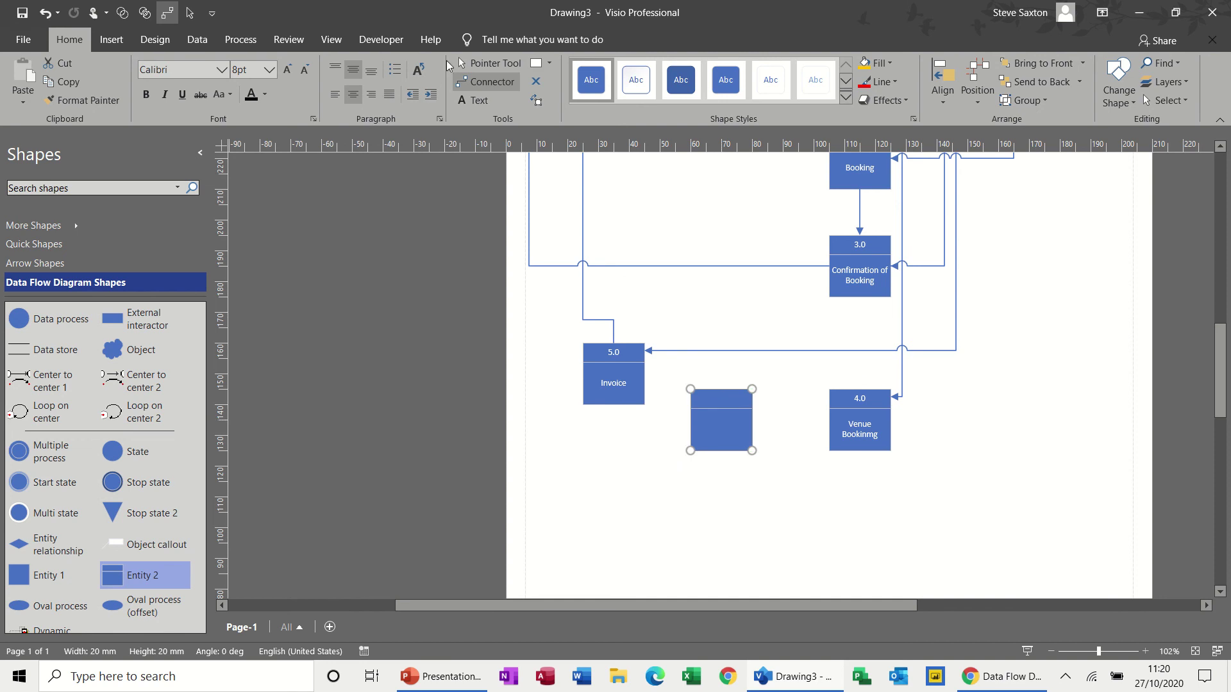
left_click(487, 63)
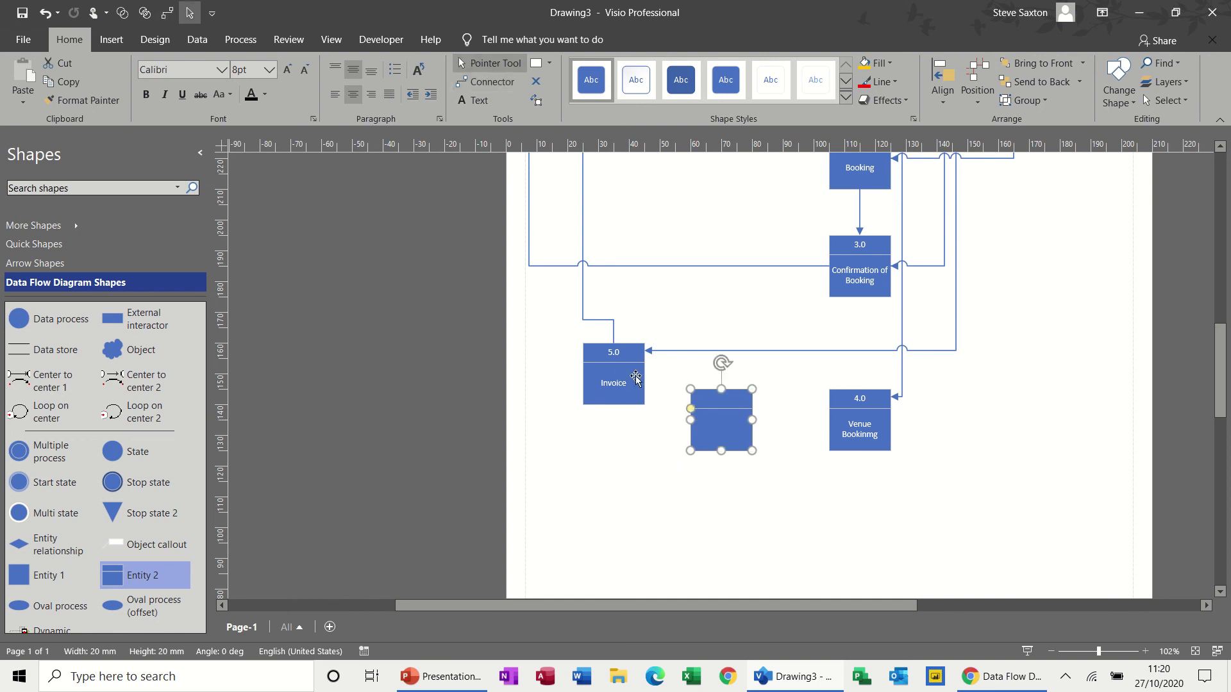
left_click(733, 403)
type("5.0")
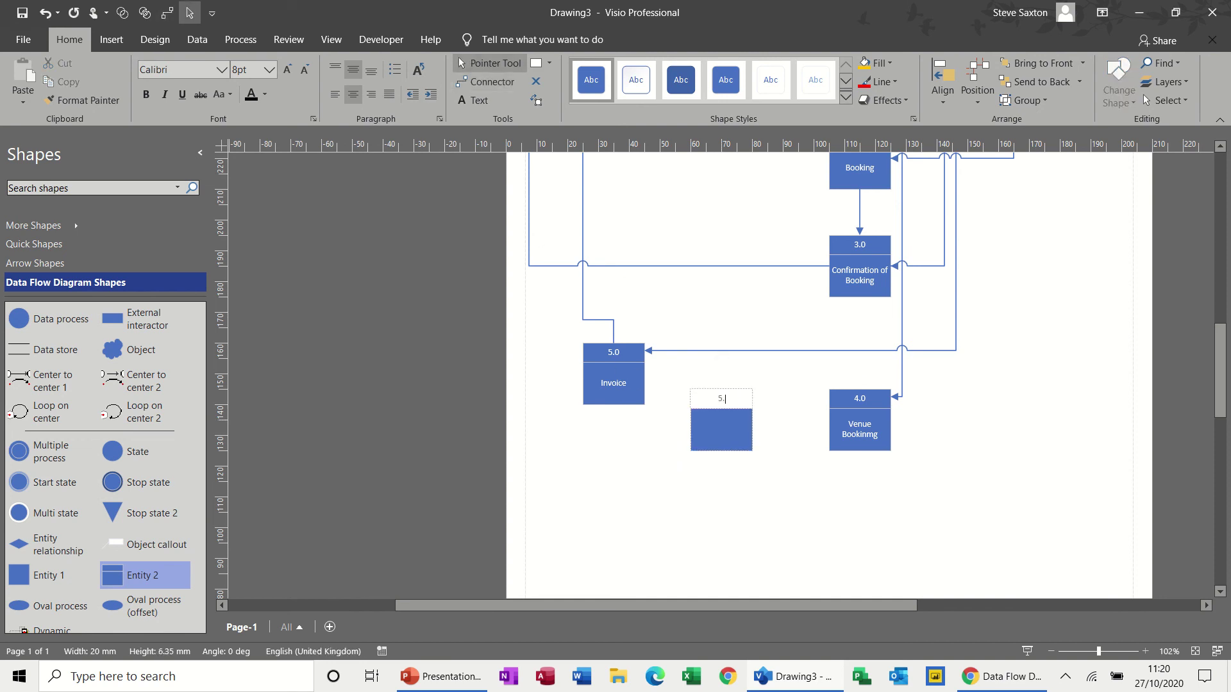
left_click(723, 423)
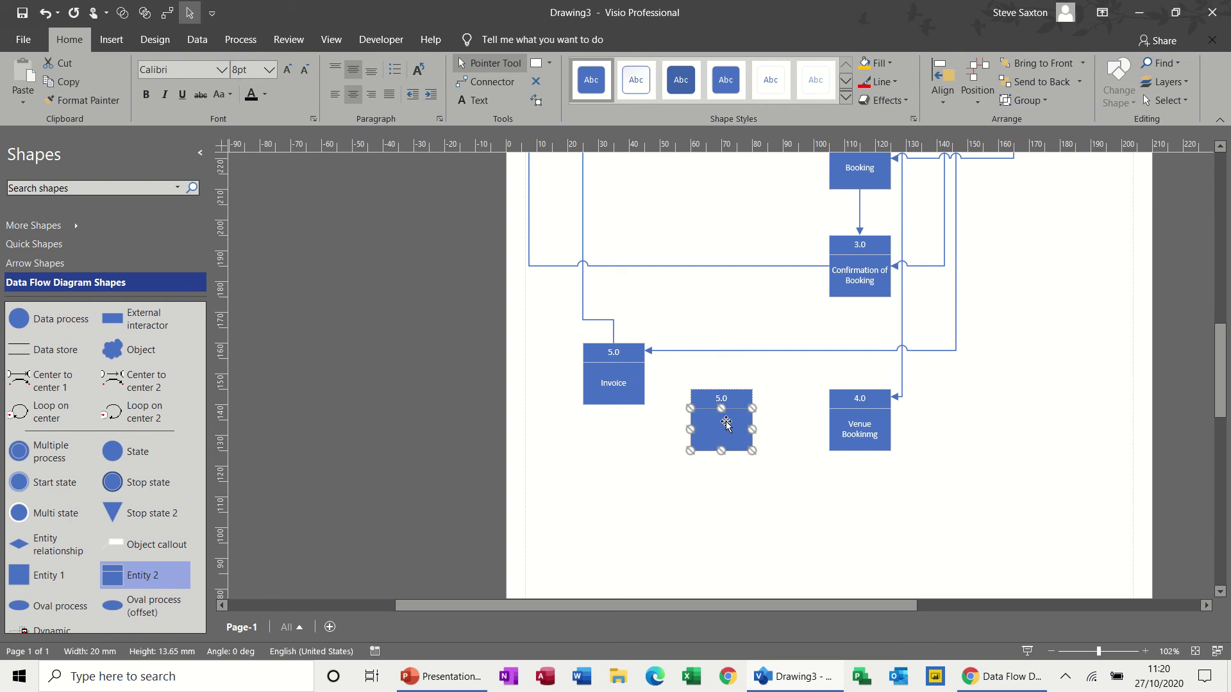
type("Training")
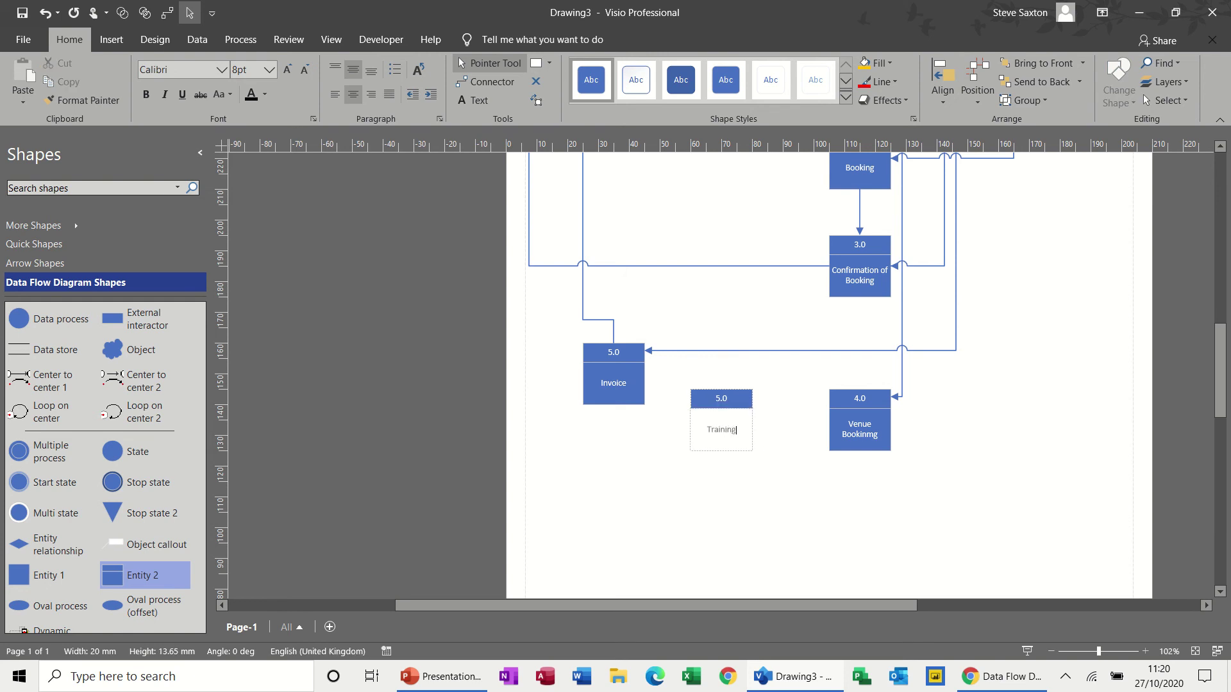
left_click(733, 477)
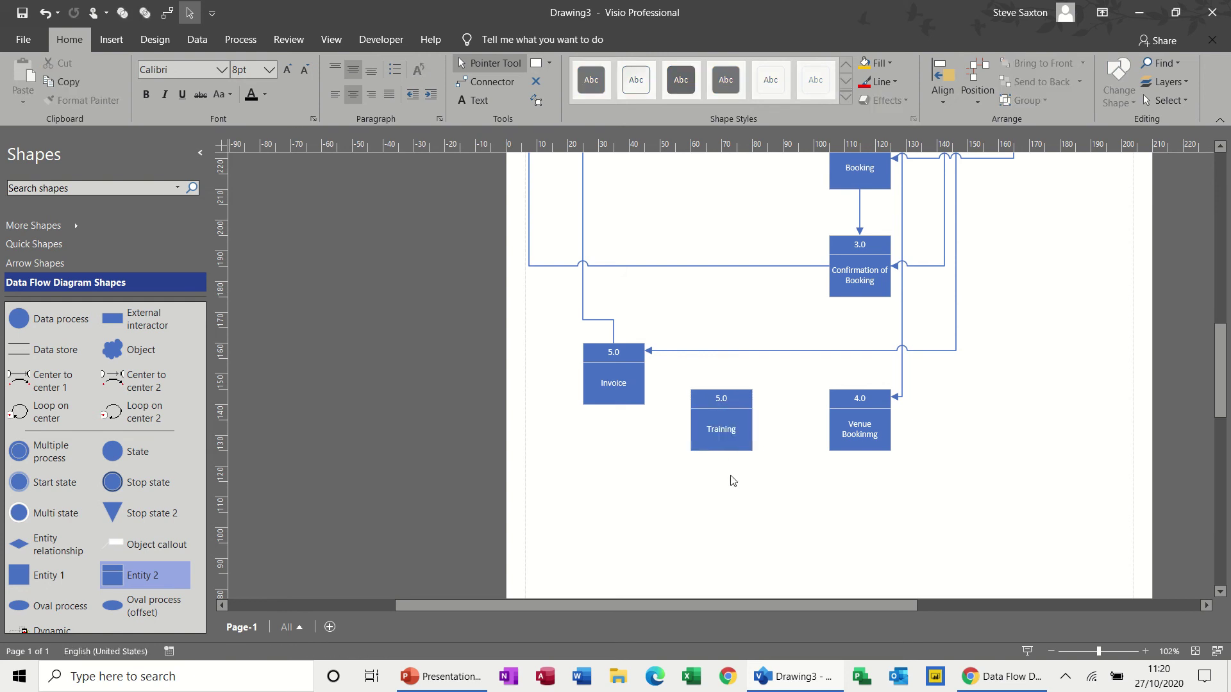
left_click(476, 81)
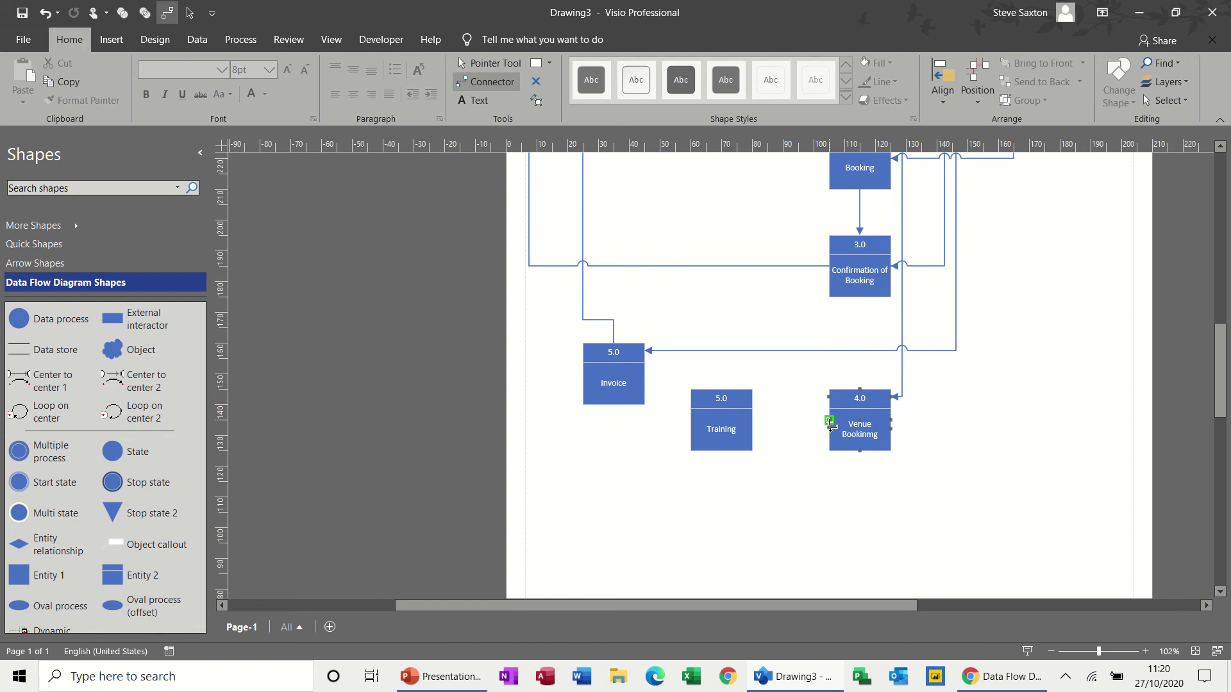
Step: Draw flow arrows from Venue Bookinmg into Training and from Training into Invoice
left_click_drag(762, 426, 754, 419)
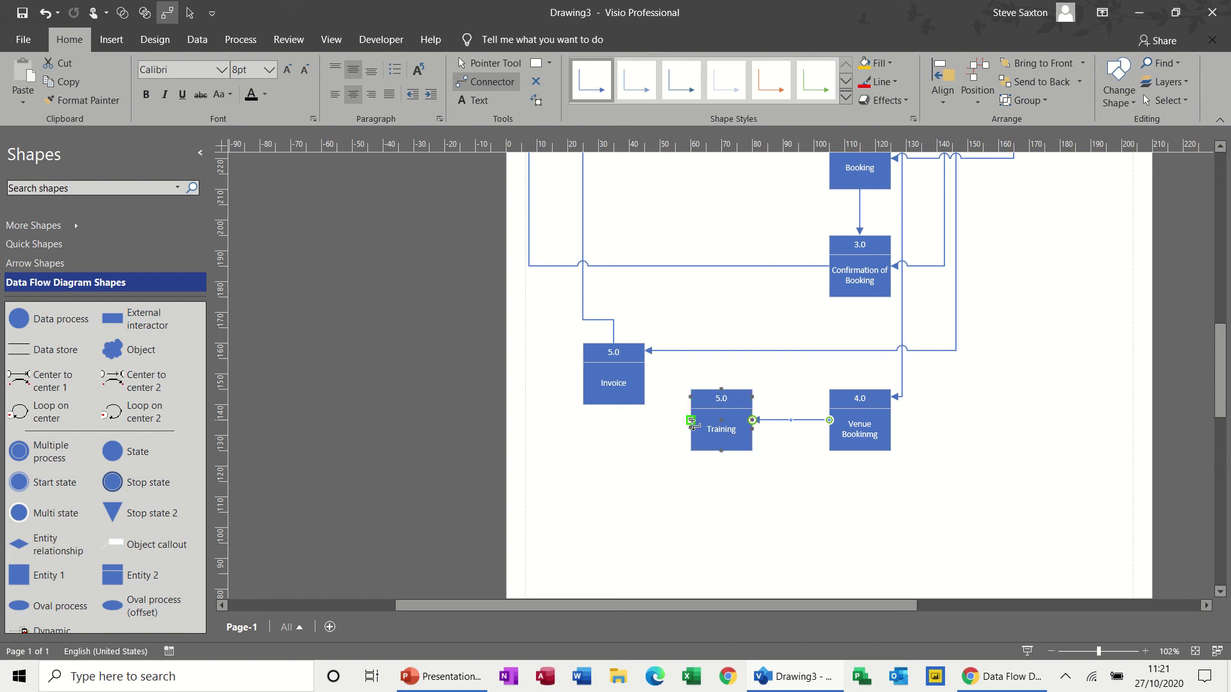
left_click_drag(691, 421, 613, 406)
left_click(480, 64)
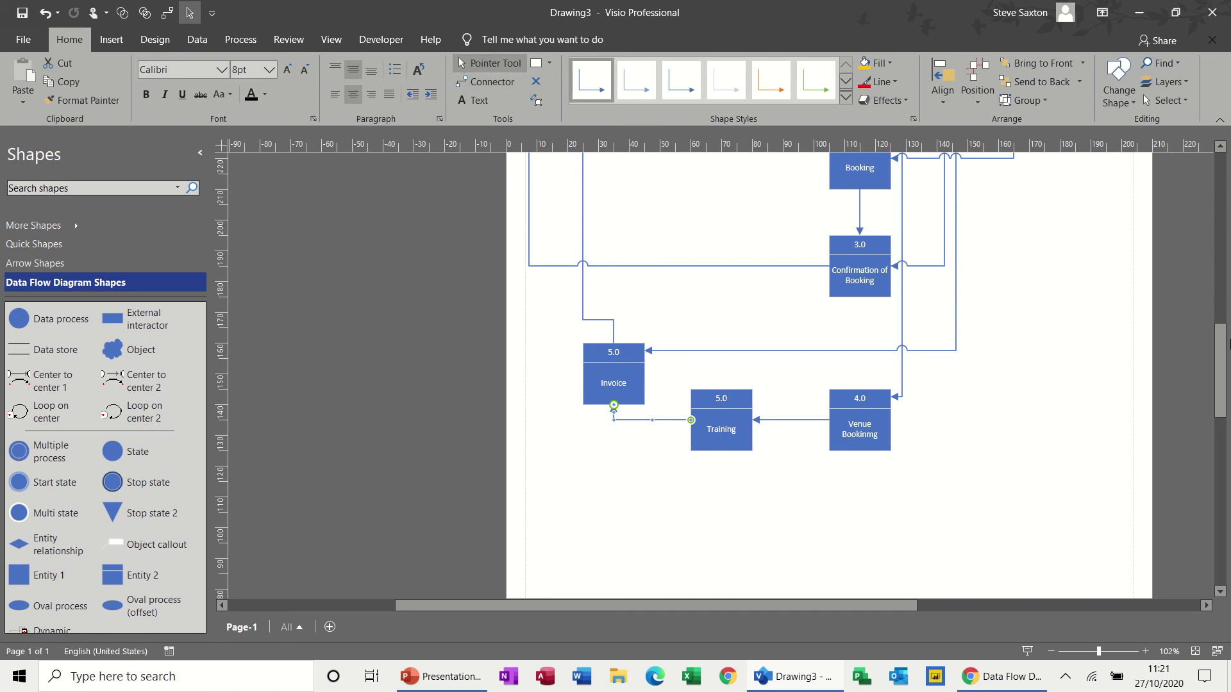
left_click_drag(1227, 359, 1224, 321)
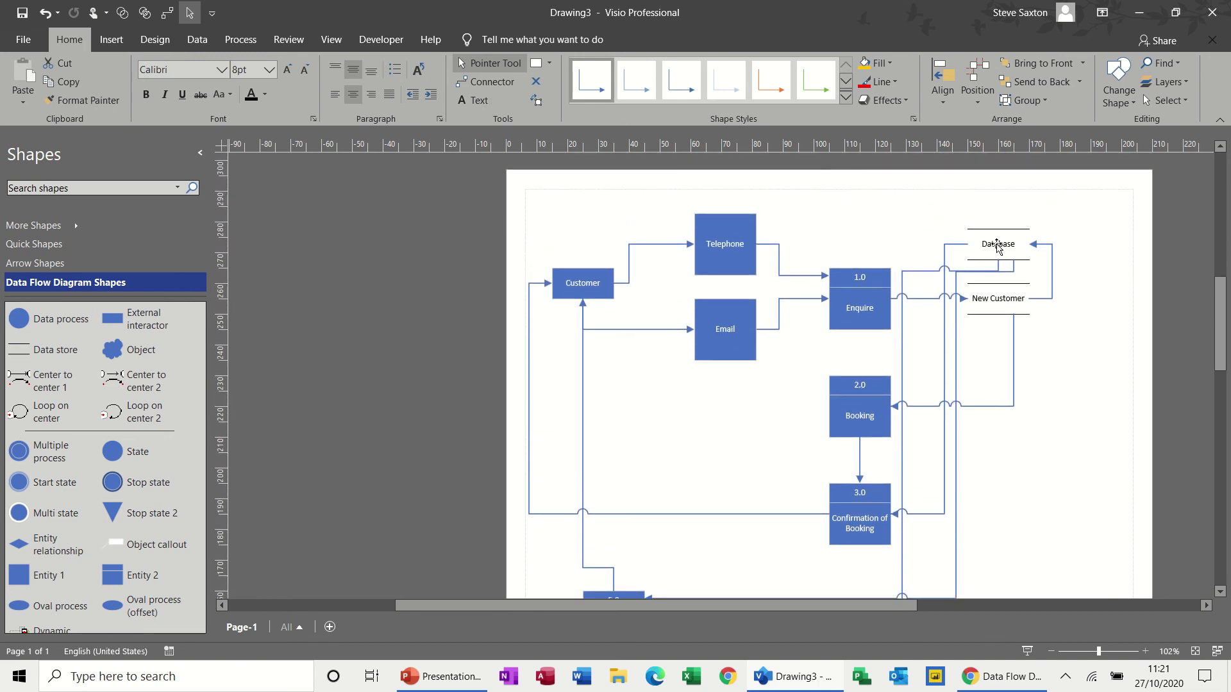
scroll(928, 429, "down", 5)
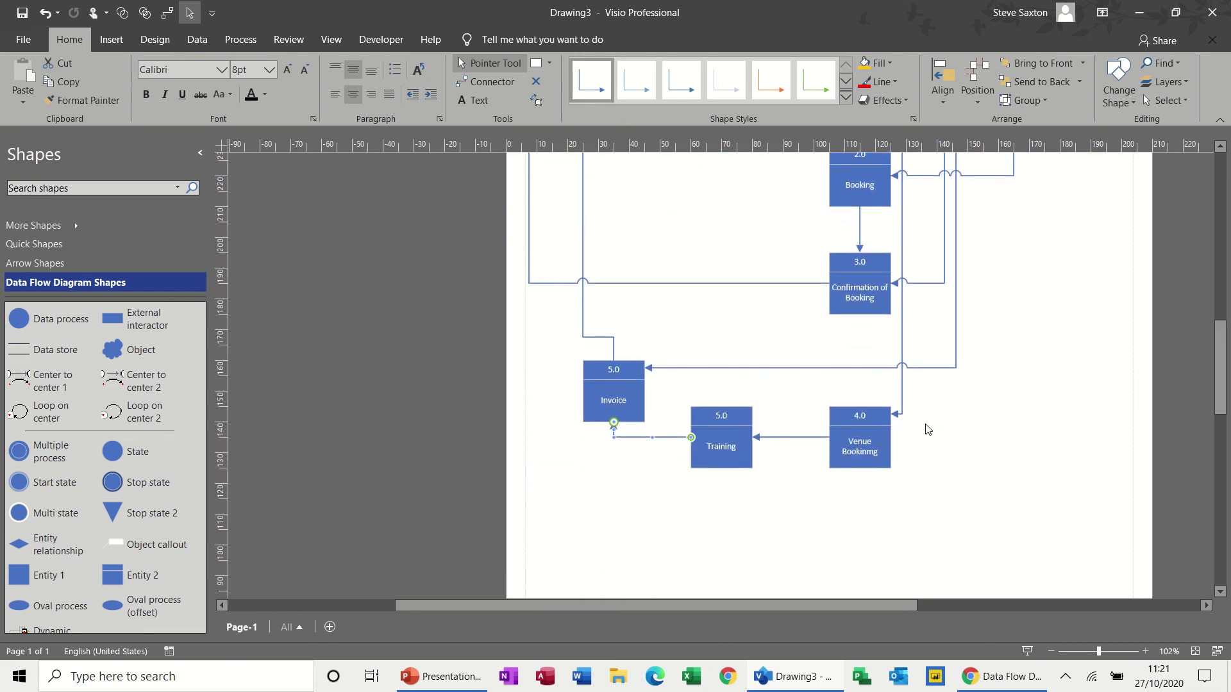
Step: Change the Invoice process header number from 5.0 to 6.0
left_click(610, 372)
left_click(611, 371)
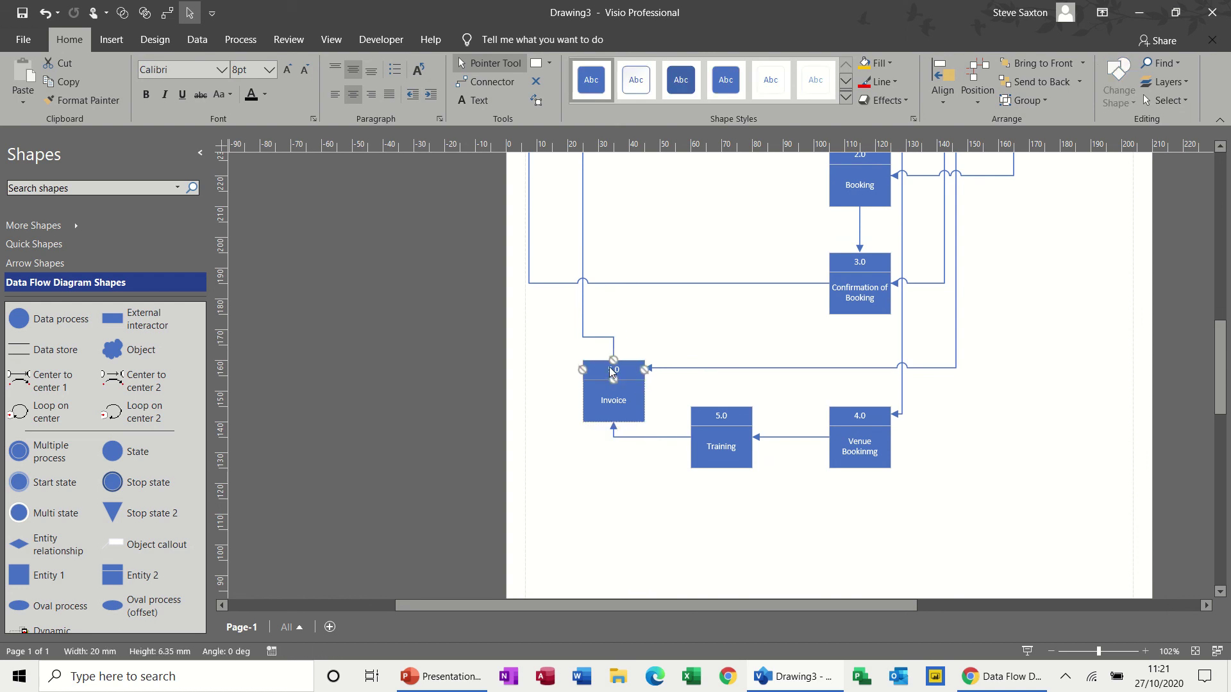
type("6.0")
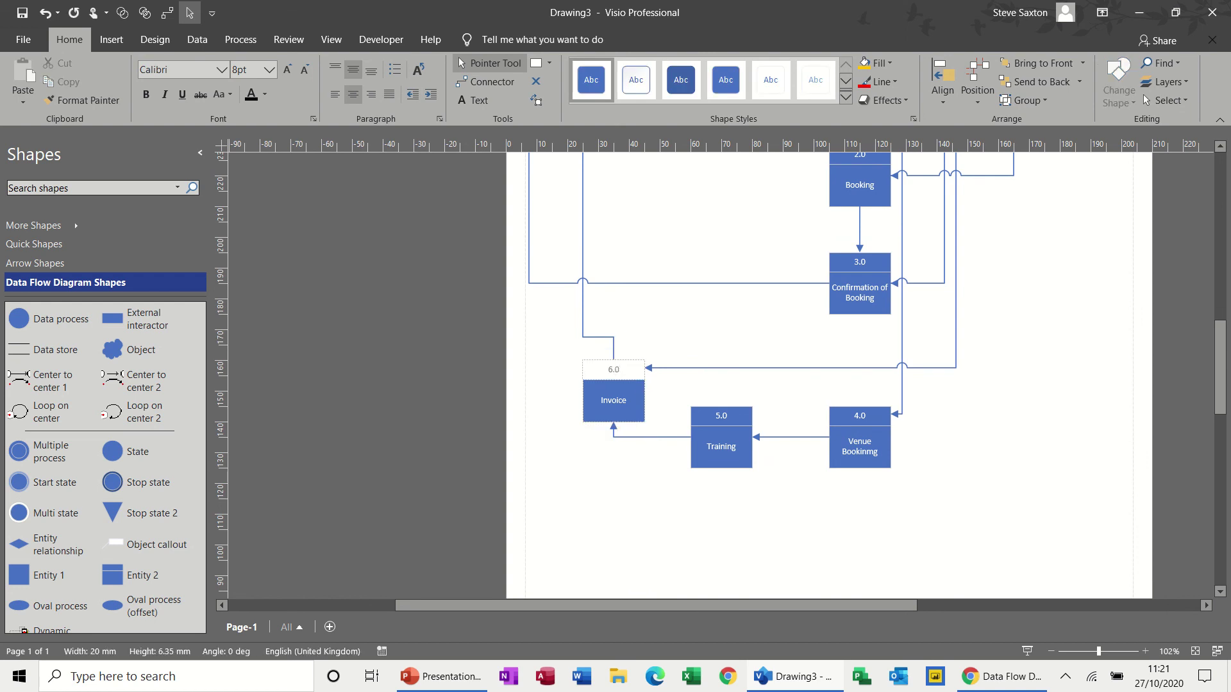
left_click(968, 450)
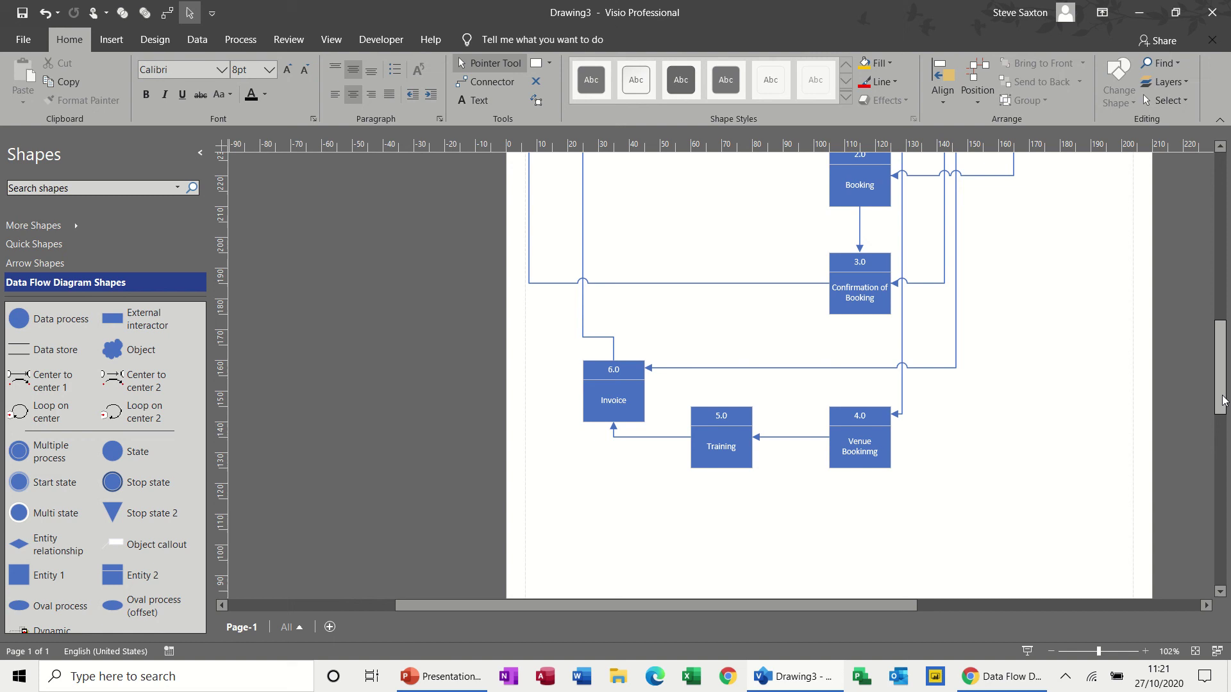
left_click_drag(1223, 400, 1224, 362)
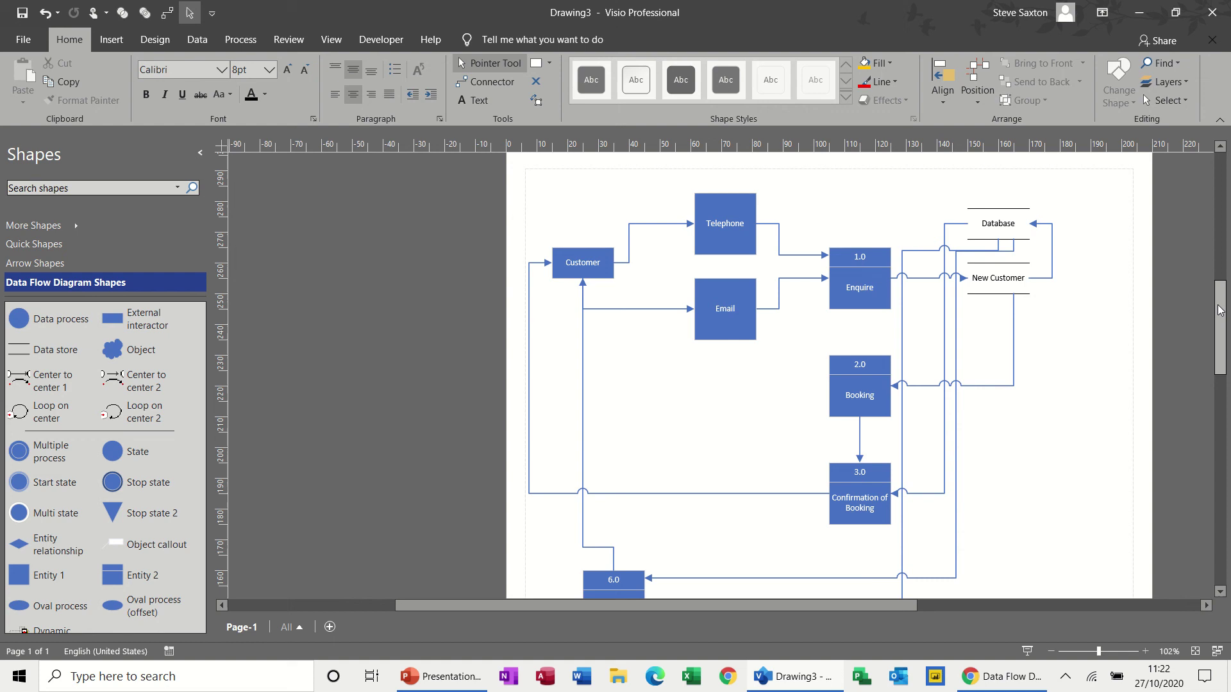
left_click_drag(1220, 314, 1225, 356)
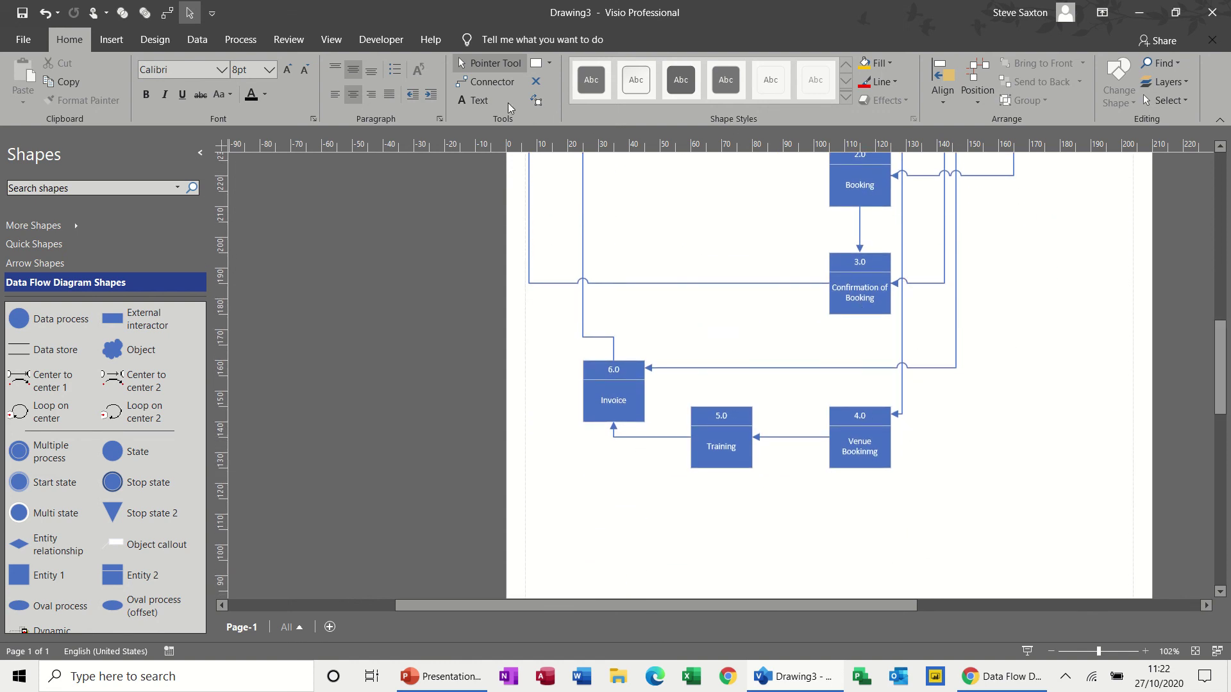
Step: Connect 3.0 Confirmation of Booking to the top of 4.0 Venue Bookinmg with a flow arrow
left_click(490, 81)
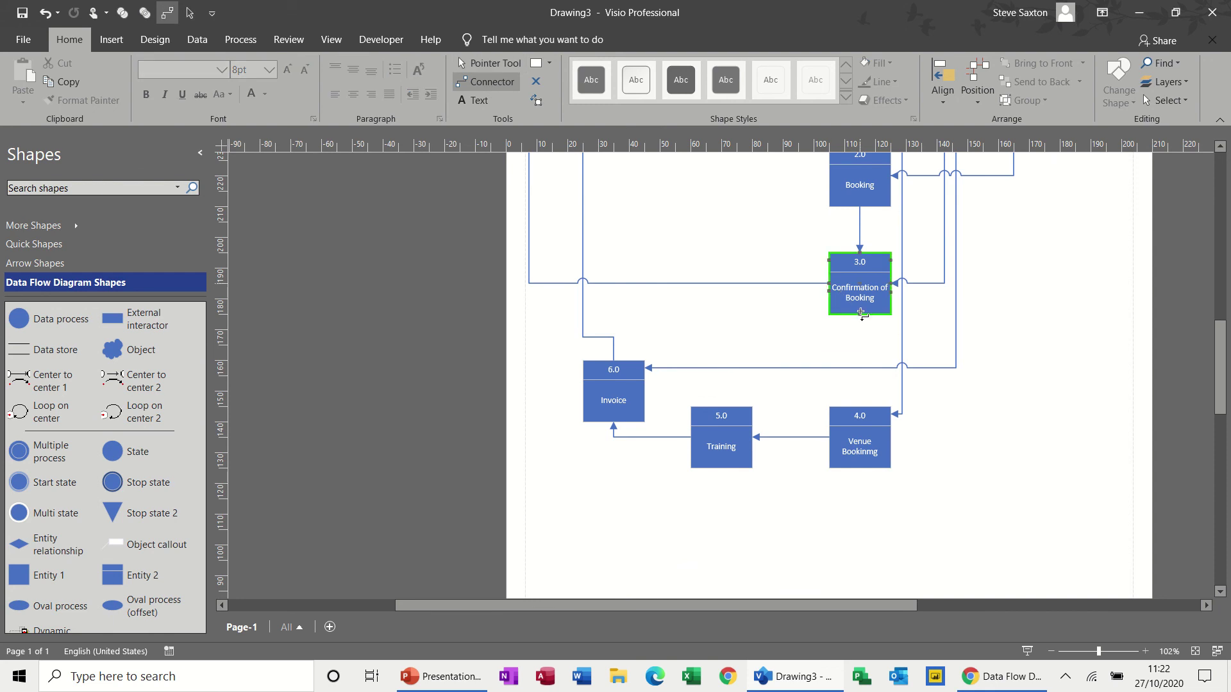
left_click_drag(865, 398, 859, 407)
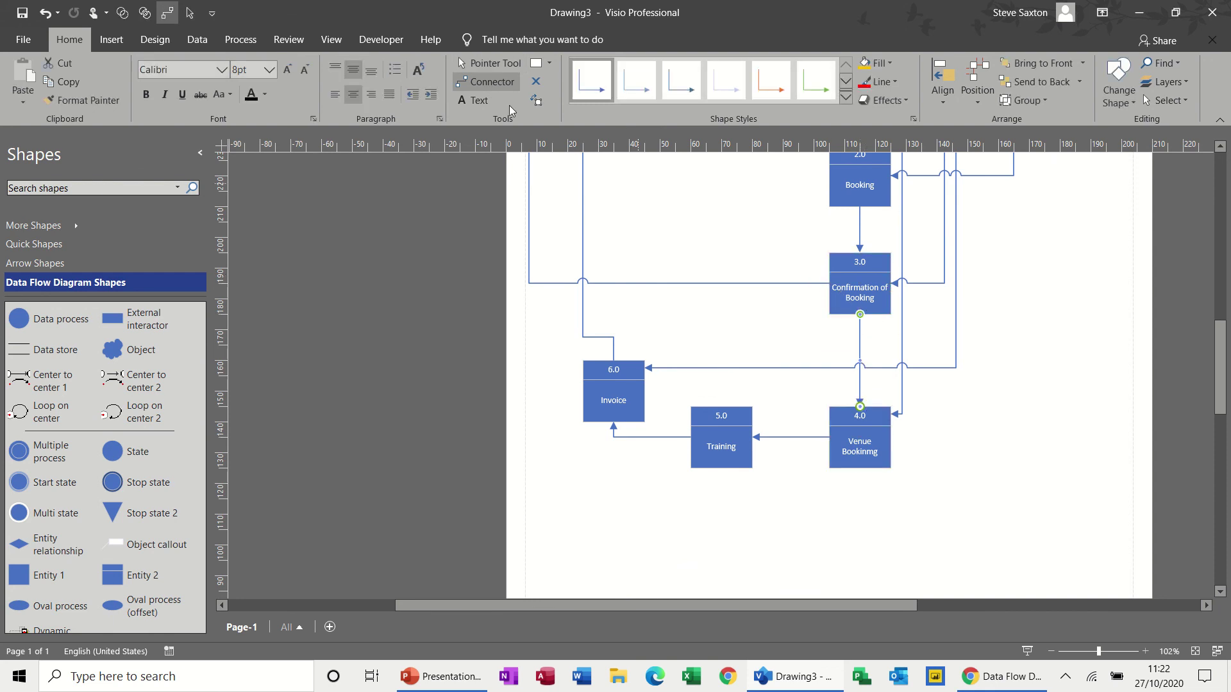
left_click(483, 64)
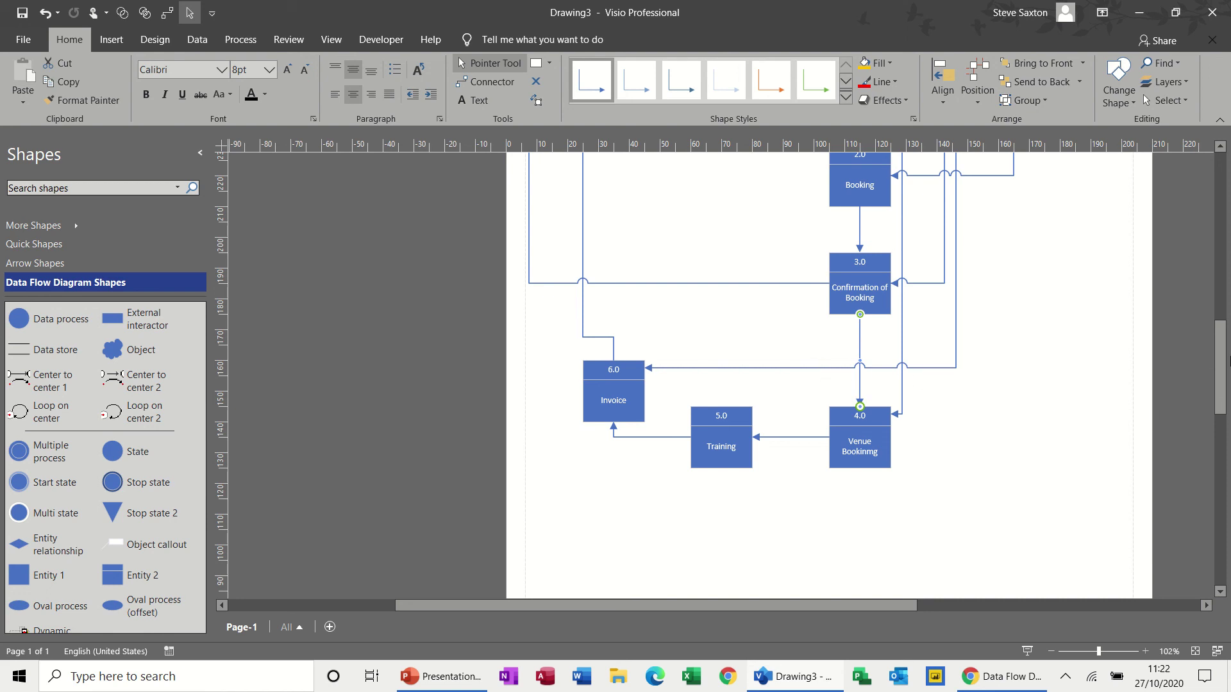
Step: Draw a flow arrow from the bottom of Confirmation of Booking (3.0) to the top of process 4.0
mouse_move(1227, 367)
left_mouse_down()
mouse_move(1226, 308)
mouse_move(1226, 353)
left_mouse_up()
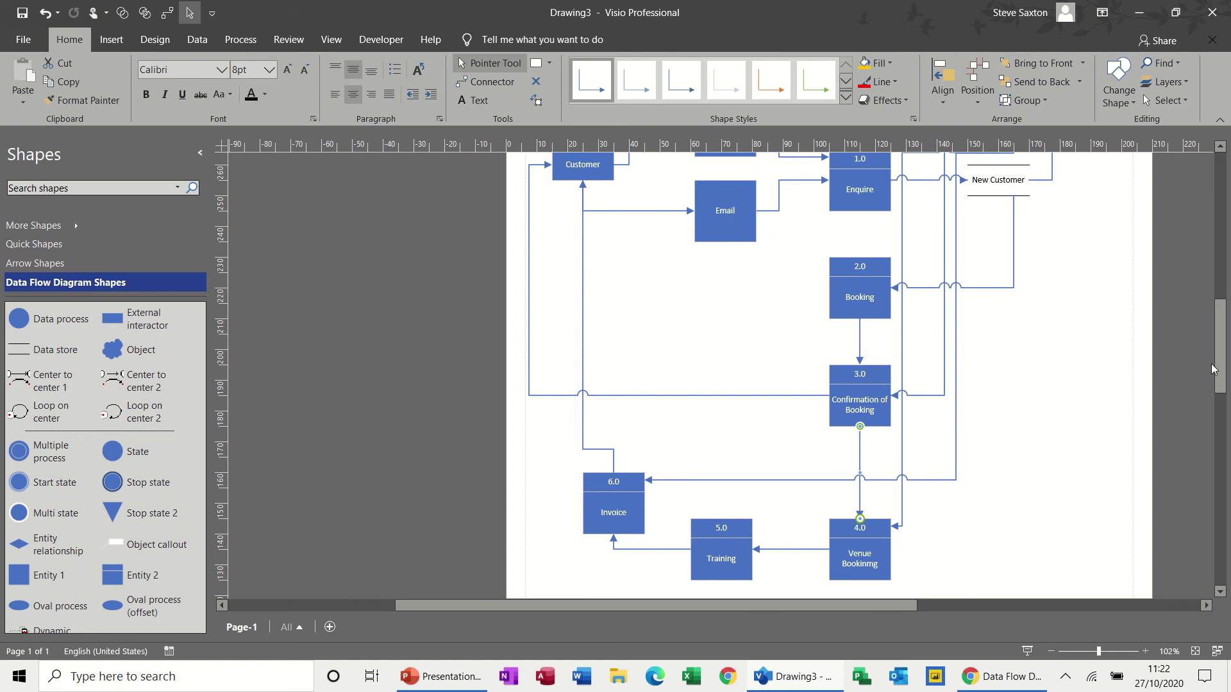
left_click_drag(1219, 374, 1219, 348)
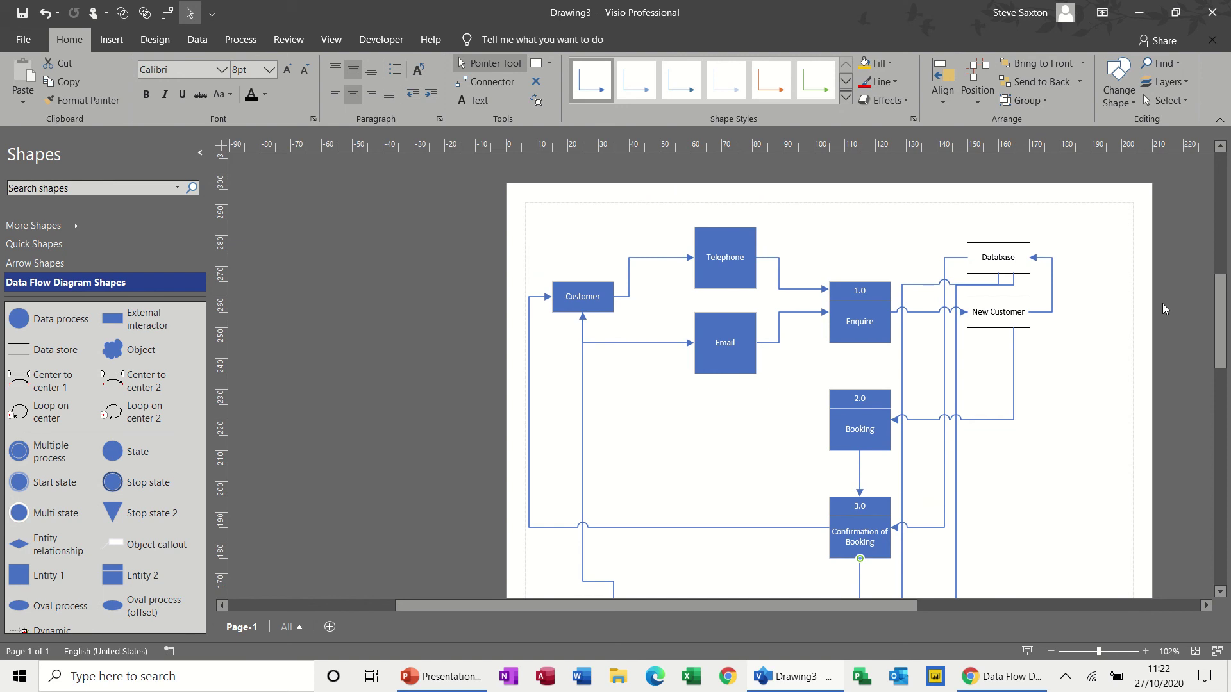
mouse_move(1219, 332)
left_mouse_down()
mouse_move(1224, 361)
mouse_move(1223, 340)
left_mouse_up()
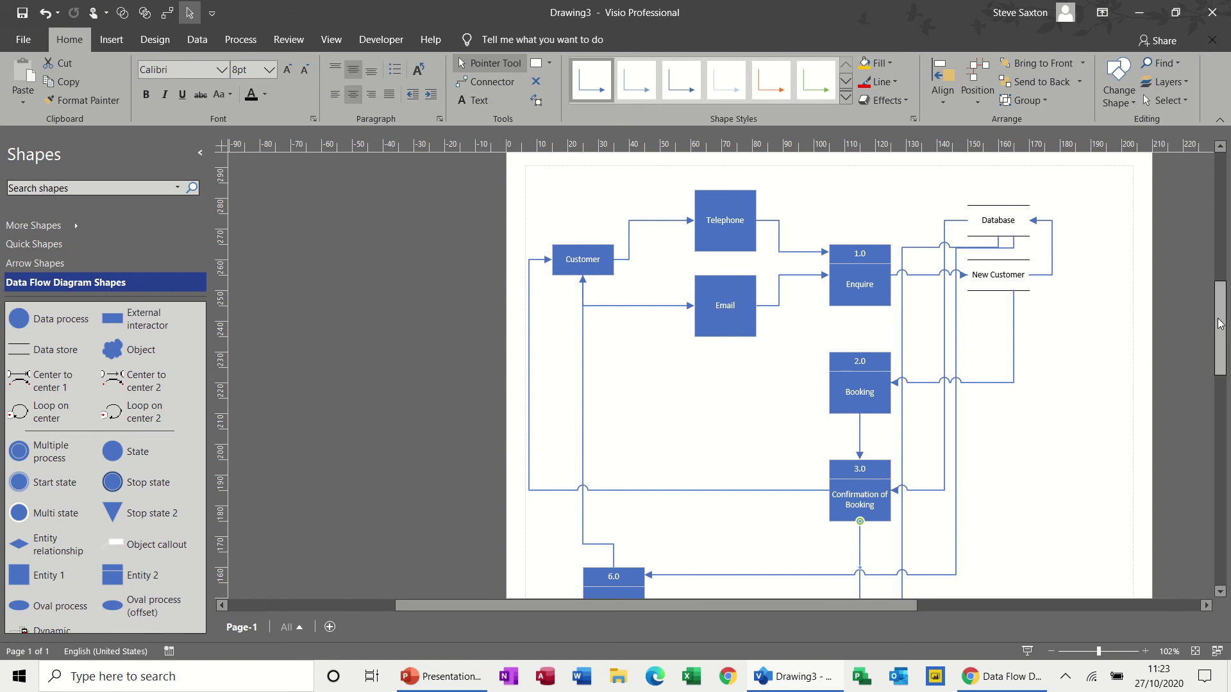
left_click_drag(1213, 314, 1222, 337)
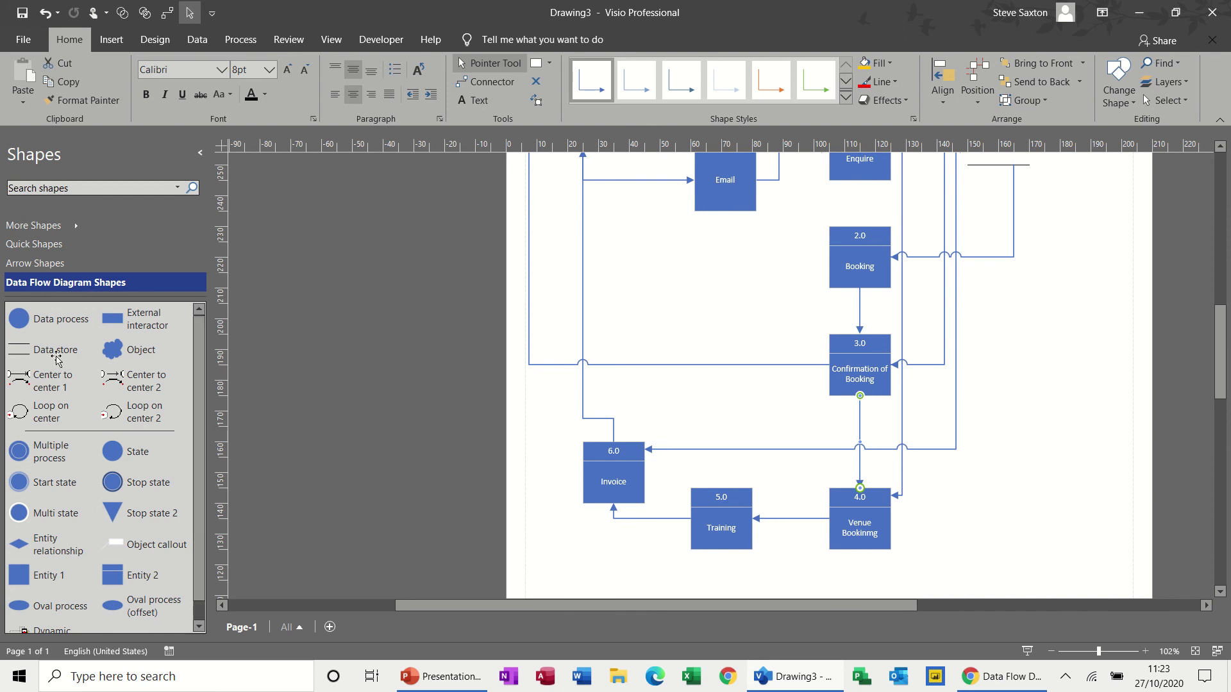
Step: Place a data store below Invoice and label it 'Invoice Table'
left_click_drag(36, 352, 576, 556)
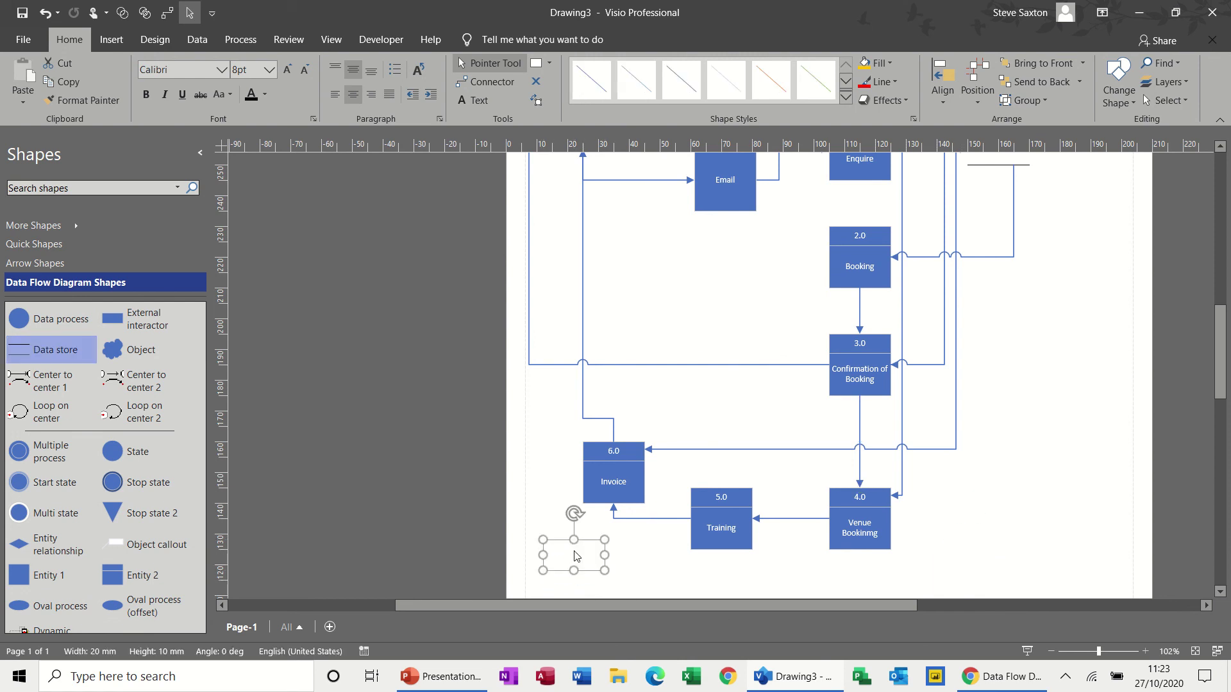
type("Invo")
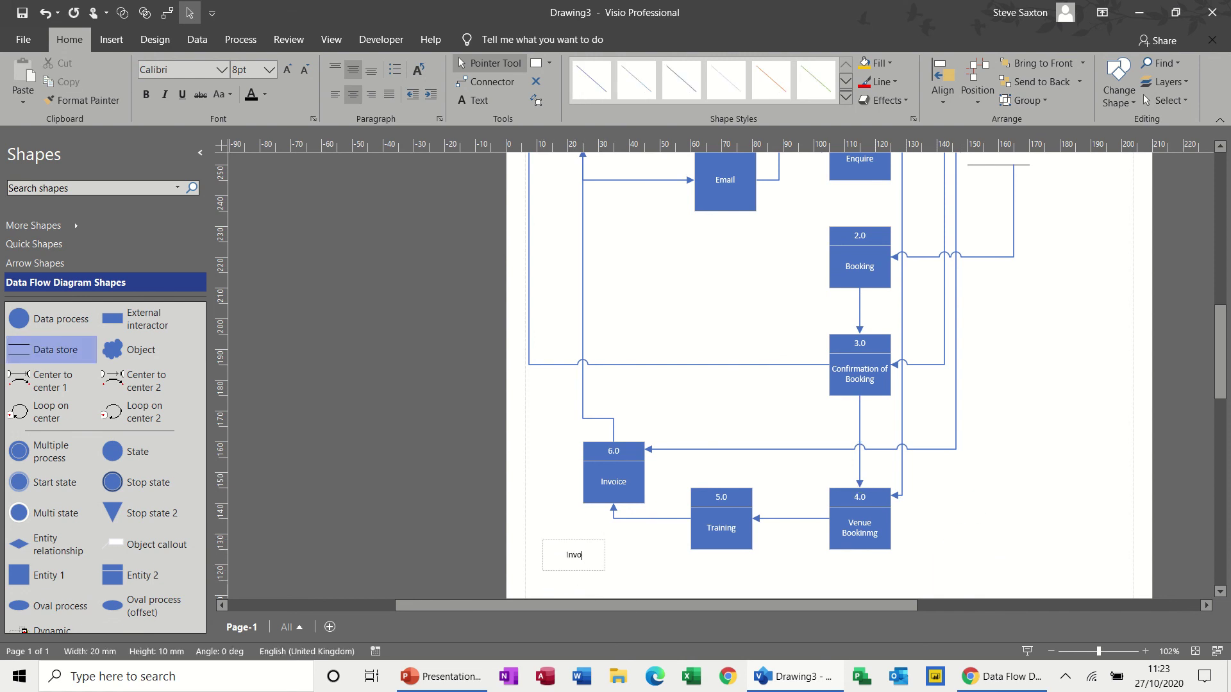
type("ice Table")
left_click(619, 569)
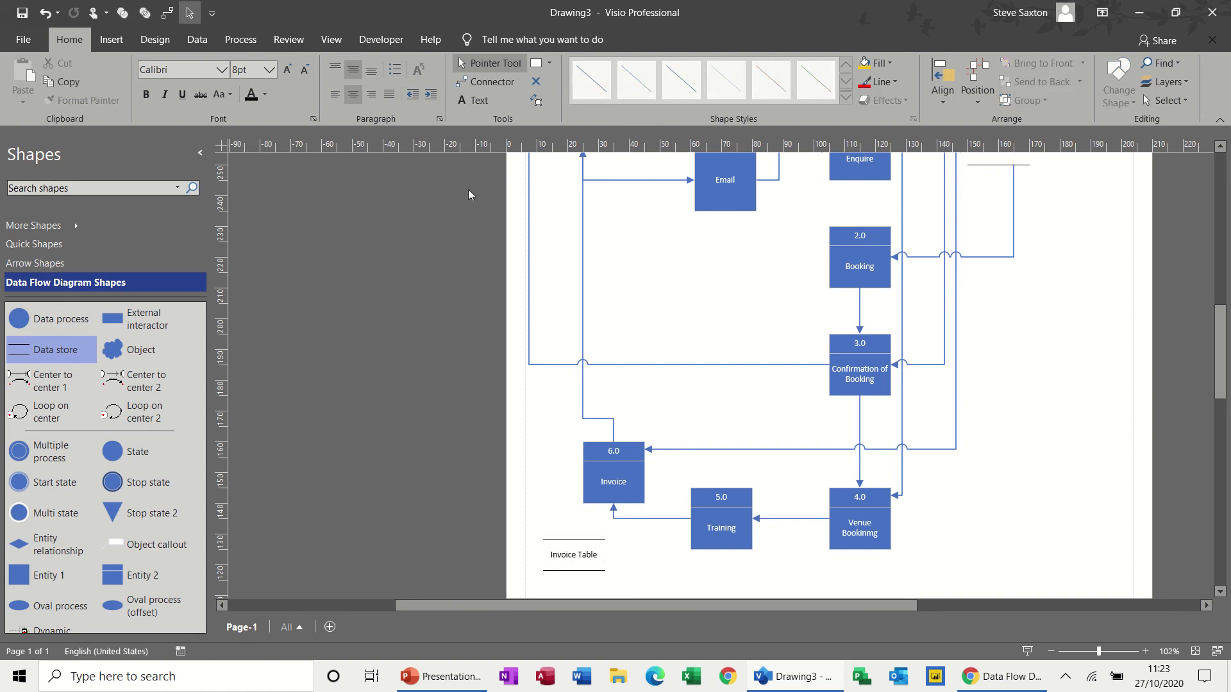
Step: Draw flows from Invoice to Invoice Table and from Invoice Table to Database
left_click(490, 87)
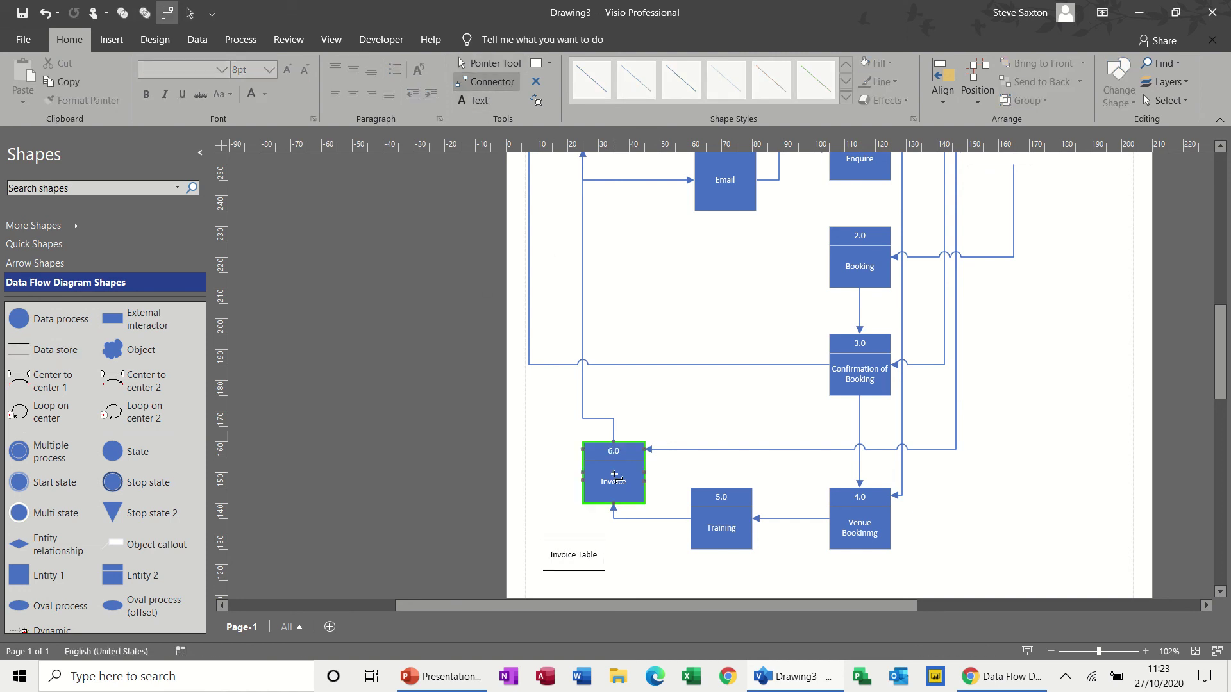
left_click_drag(586, 480, 997, 538)
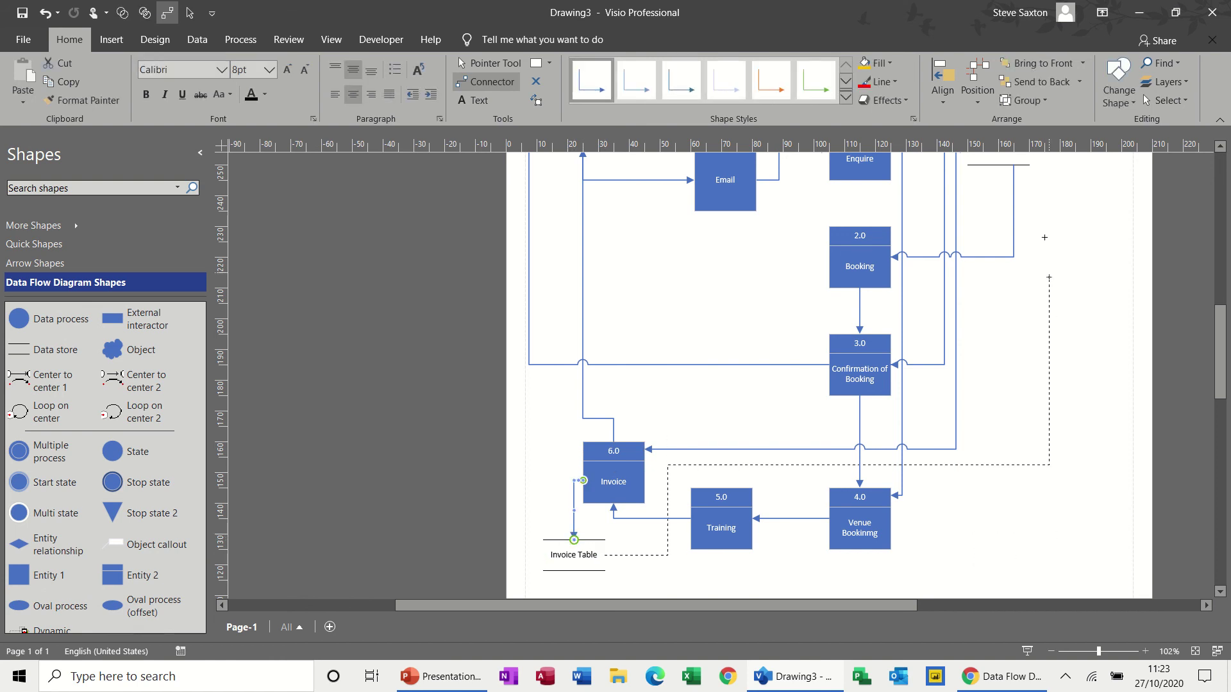
mouse_move(1044, 237)
left_mouse_down()
mouse_move(1067, 118)
mouse_move(1070, 211)
mouse_move(1013, 223)
left_mouse_up()
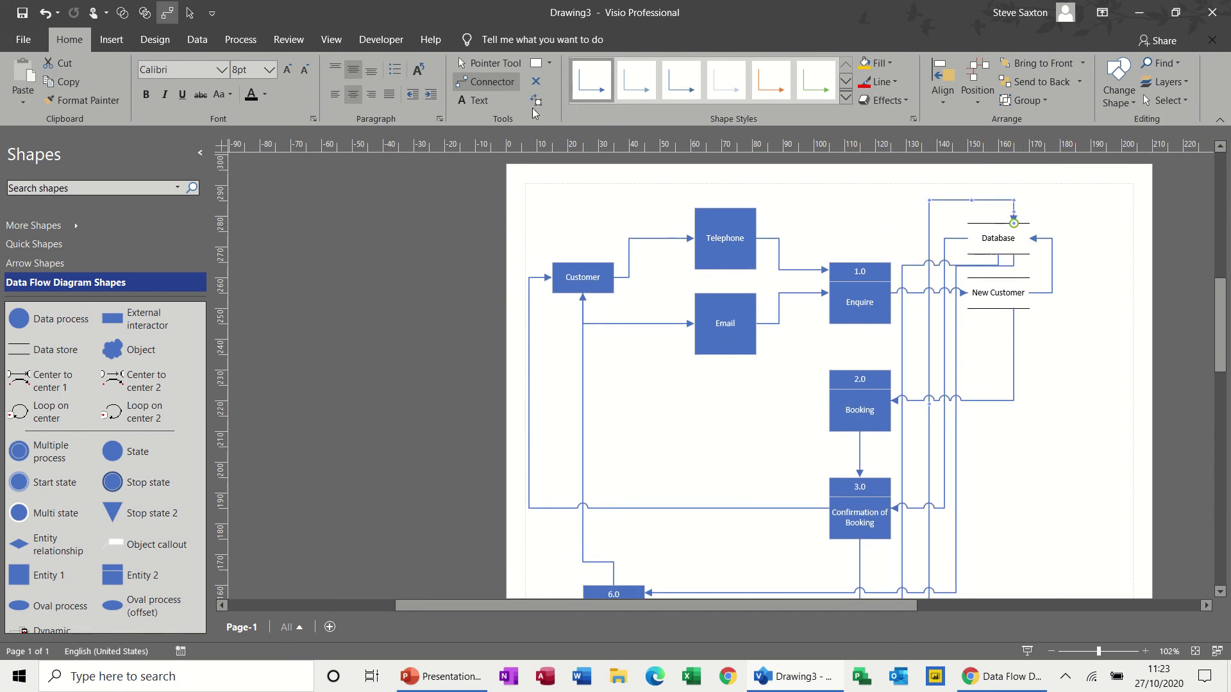
Step: Move the Database store down to the lower right beside process 4.0
left_click(489, 65)
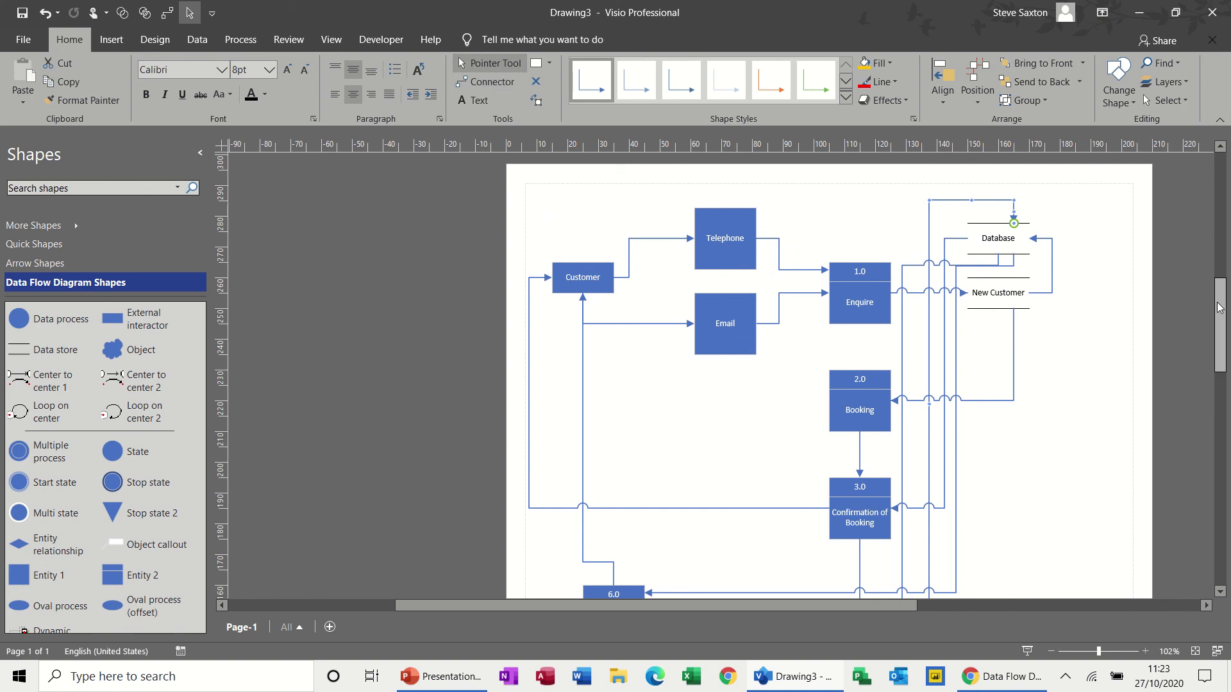
mouse_move(1221, 311)
left_mouse_down()
mouse_move(1227, 340)
mouse_move(1221, 307)
left_mouse_up()
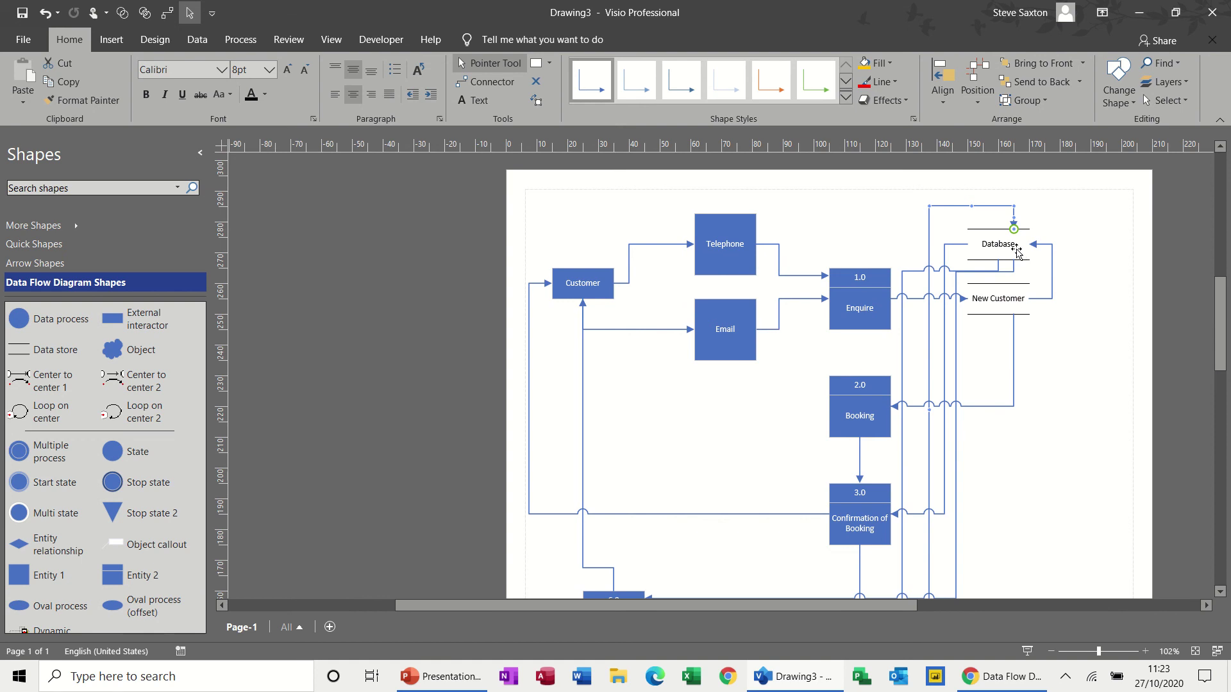
left_click_drag(1017, 249, 1106, 521)
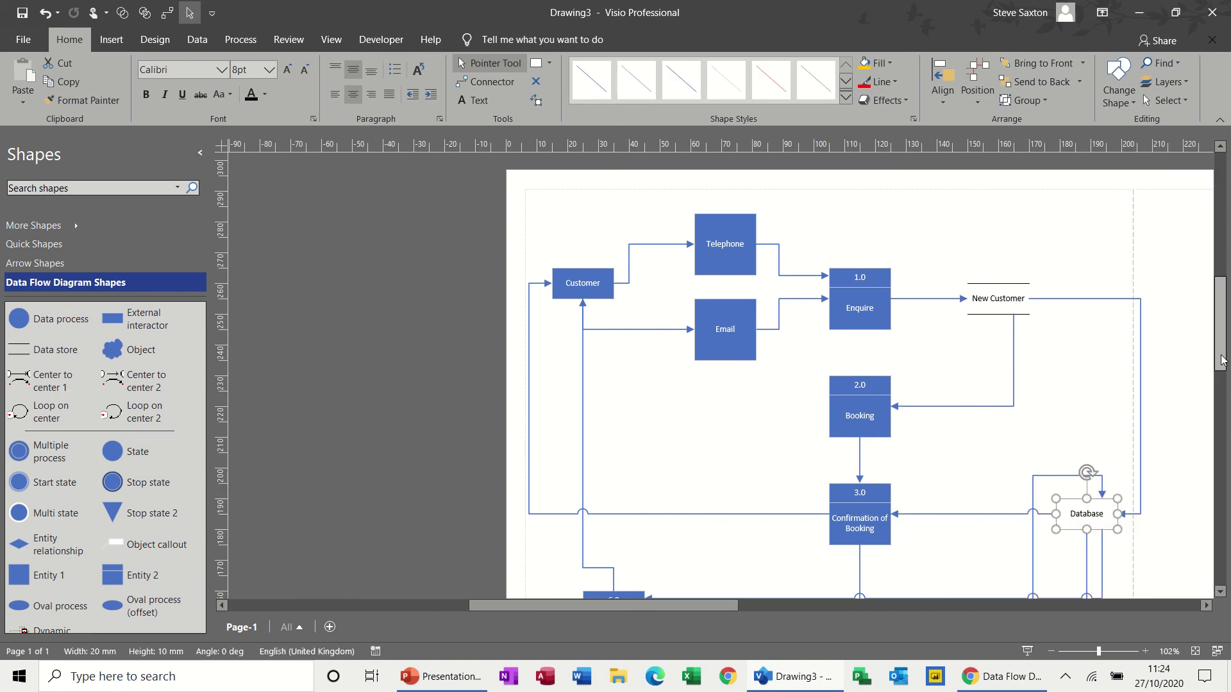
left_click_drag(1221, 361, 1221, 399)
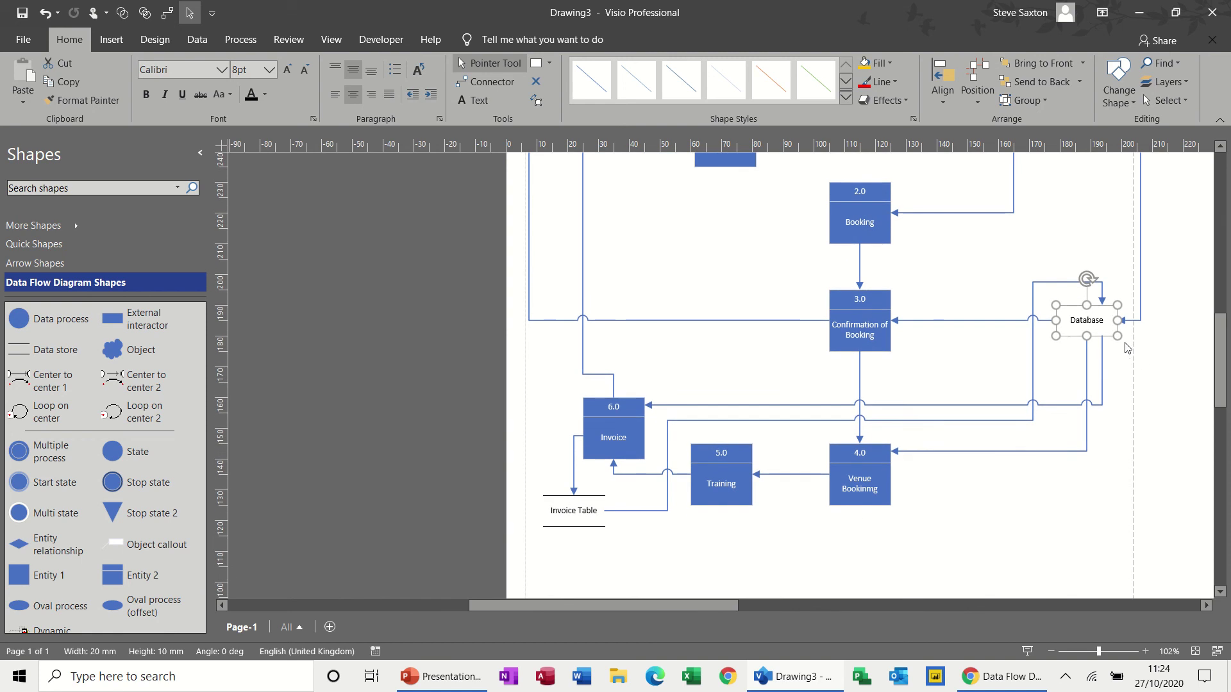
left_click_drag(1089, 326, 1010, 531)
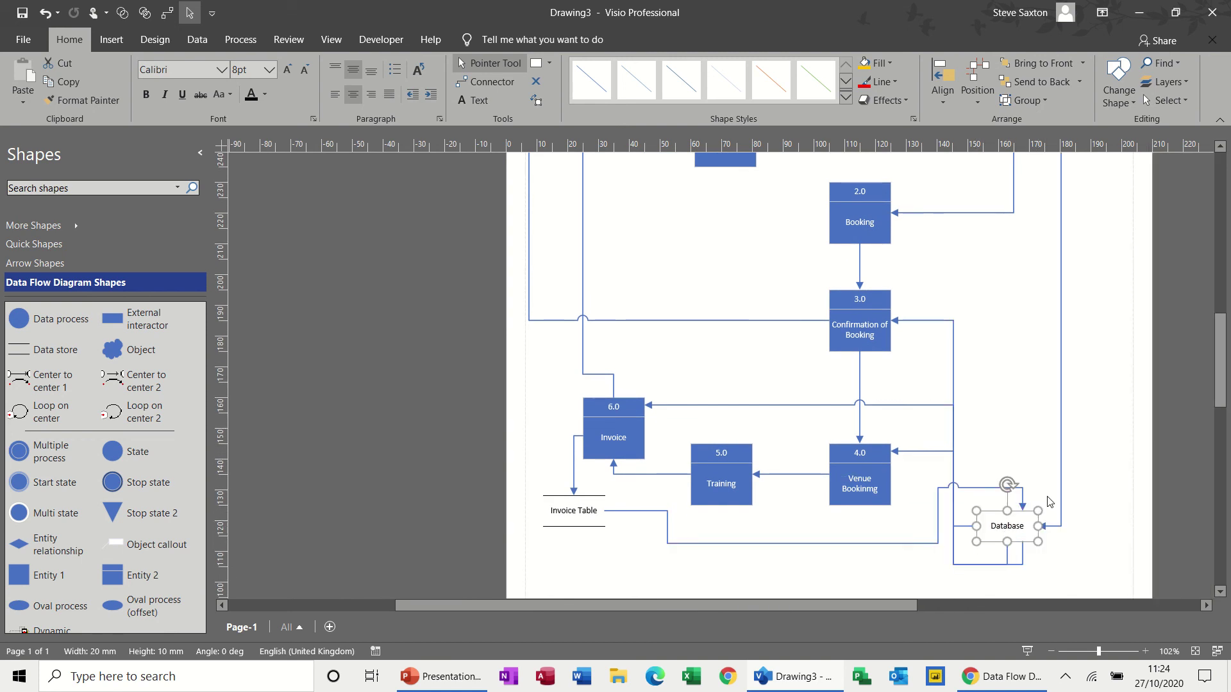
mouse_move(1221, 385)
left_mouse_down()
mouse_move(1221, 353)
mouse_move(1225, 408)
left_mouse_up()
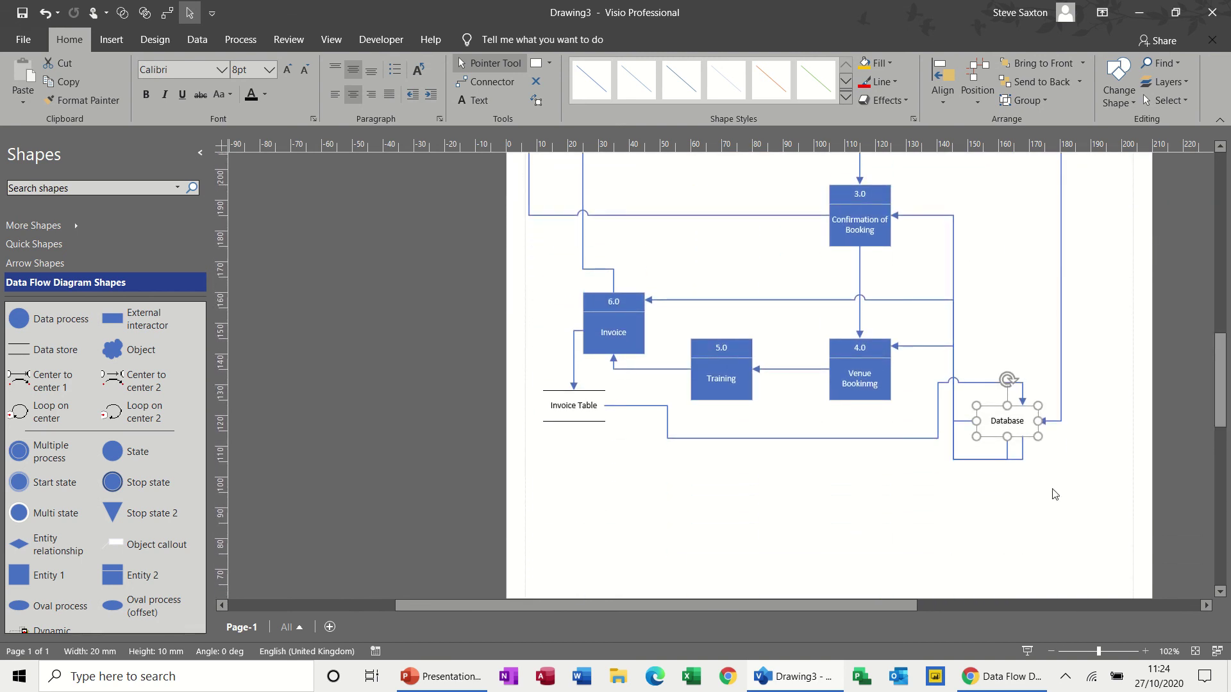
left_click(987, 522)
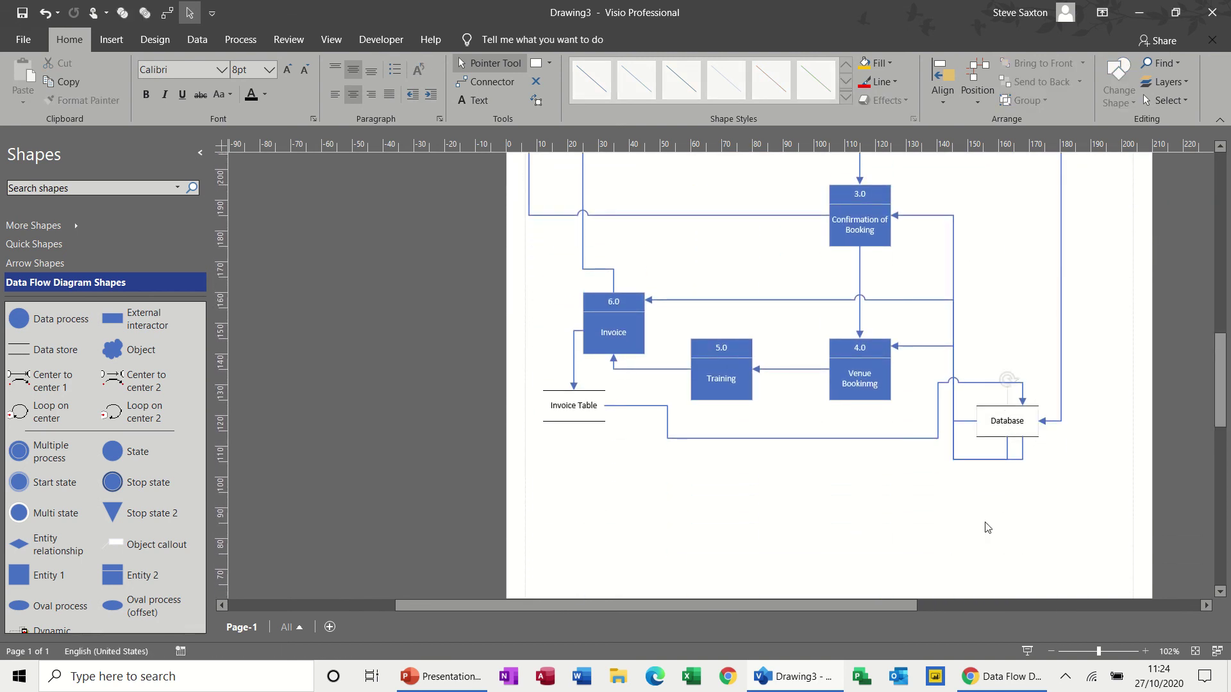
Step: Reattach the Invoice Table flow to Database's bottom connection point
left_click(1021, 402)
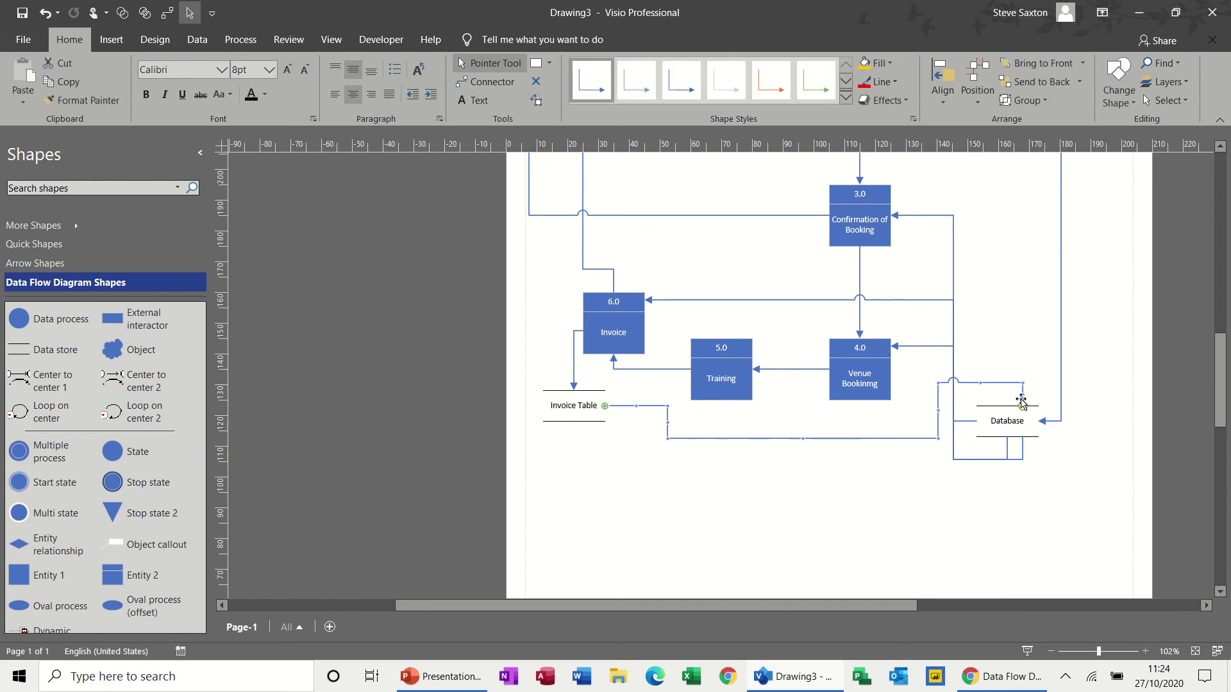
left_click_drag(1023, 406, 991, 437)
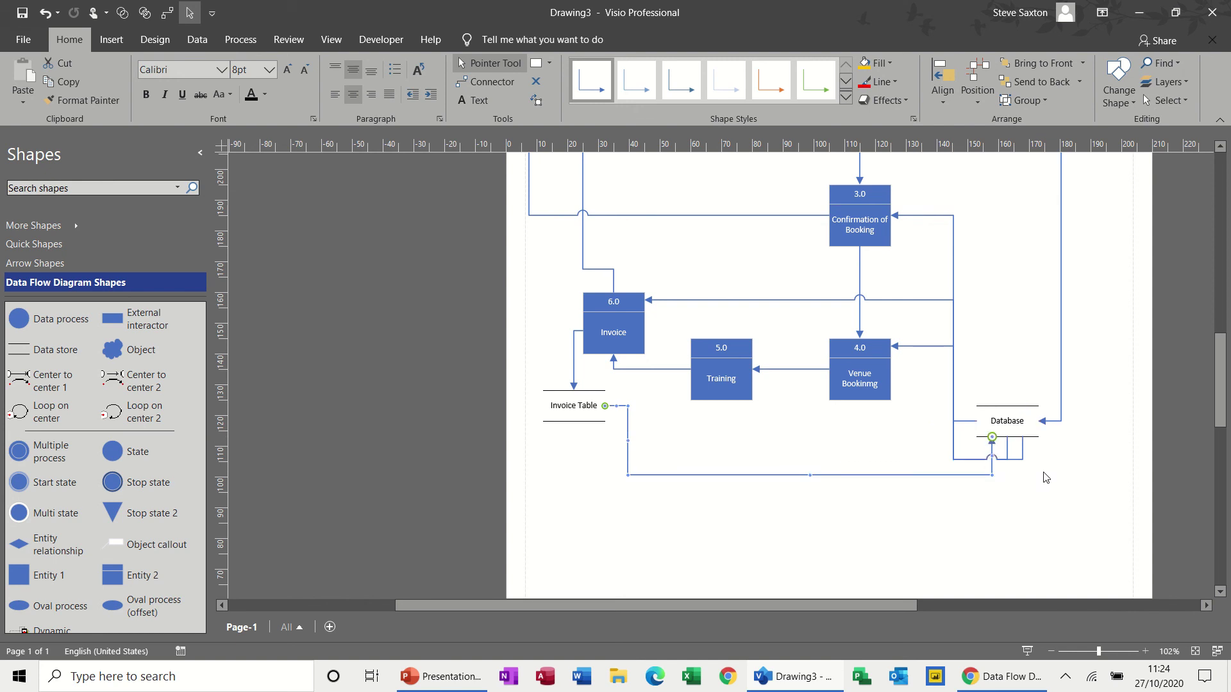
left_click(1061, 478)
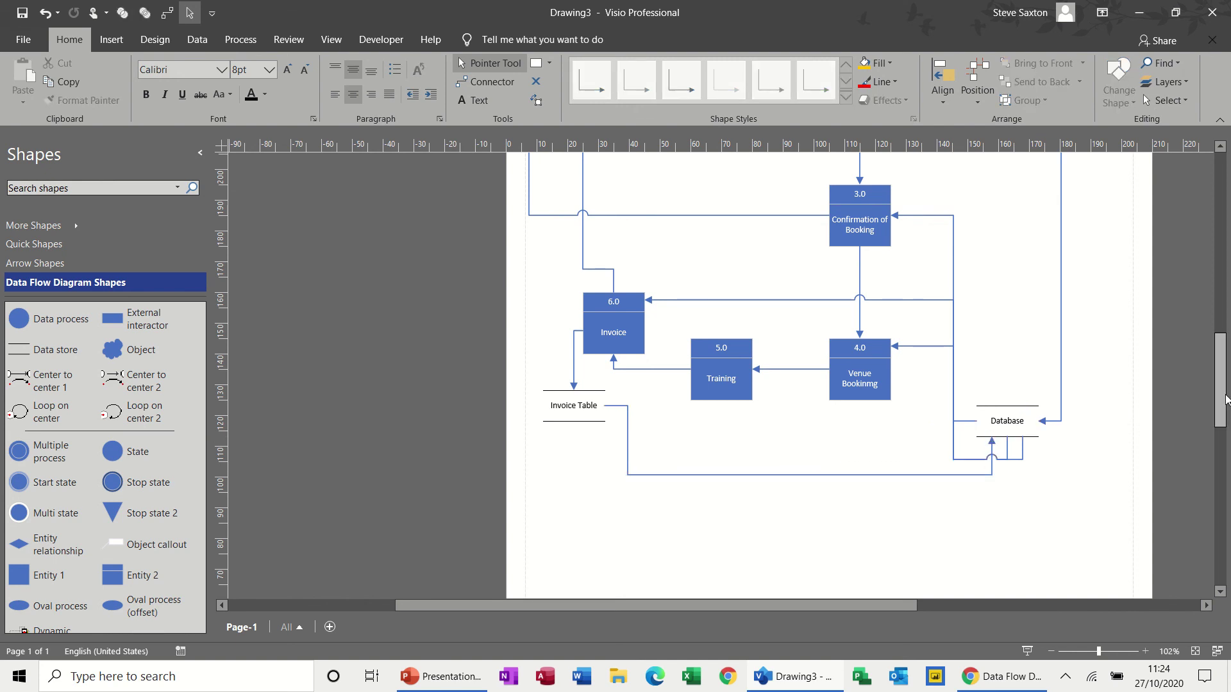
mouse_move(1224, 398)
left_mouse_down()
mouse_move(1224, 348)
mouse_move(1226, 406)
left_mouse_up()
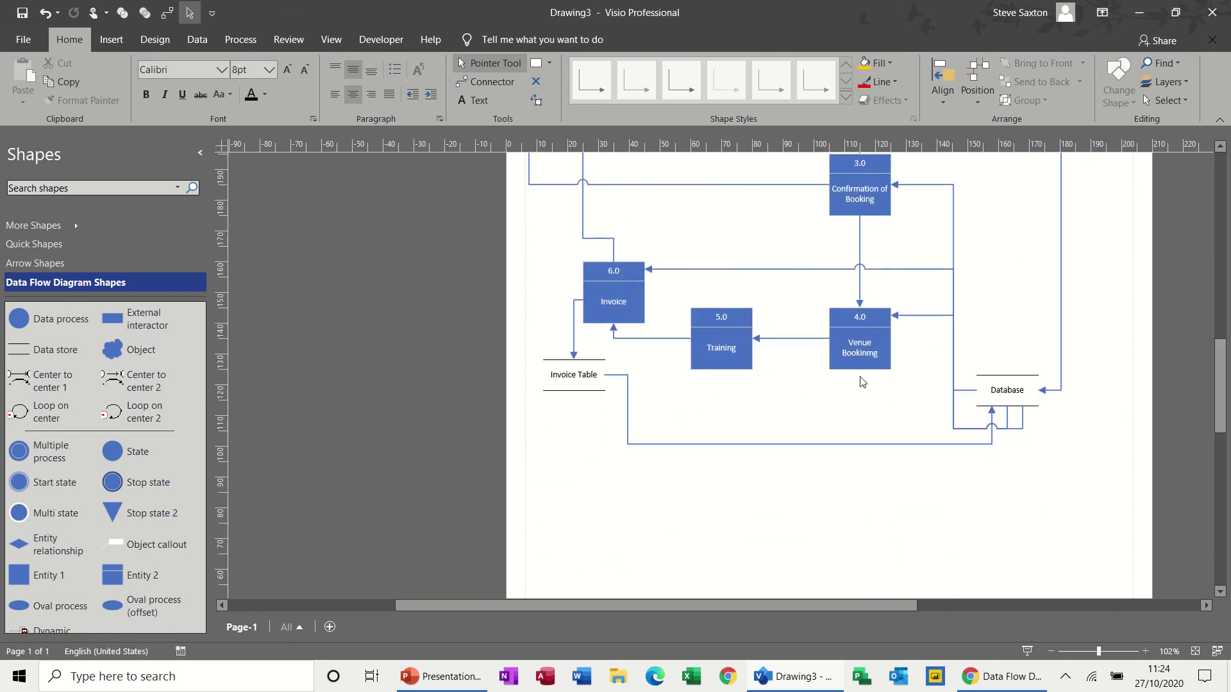
Step: Place a data store labelled 'Booking Table' below process 4.0, down and to the left
left_click_drag(51, 349, 860, 412)
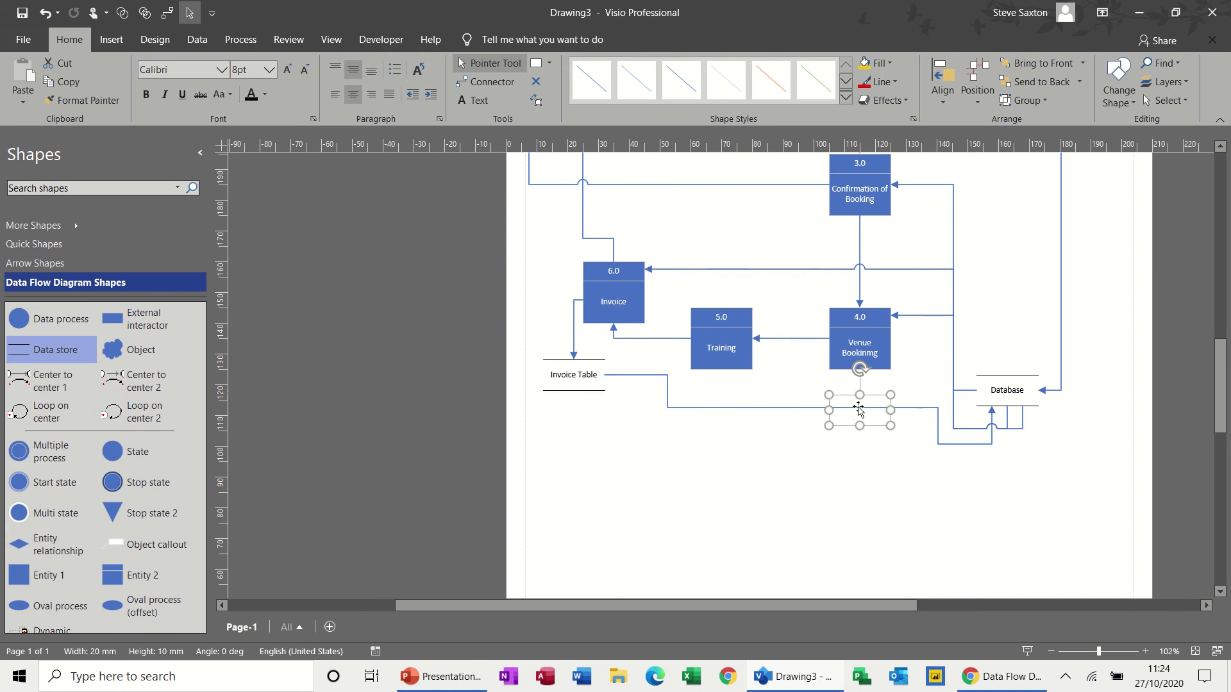
double_click(858, 411)
type("Booking Table")
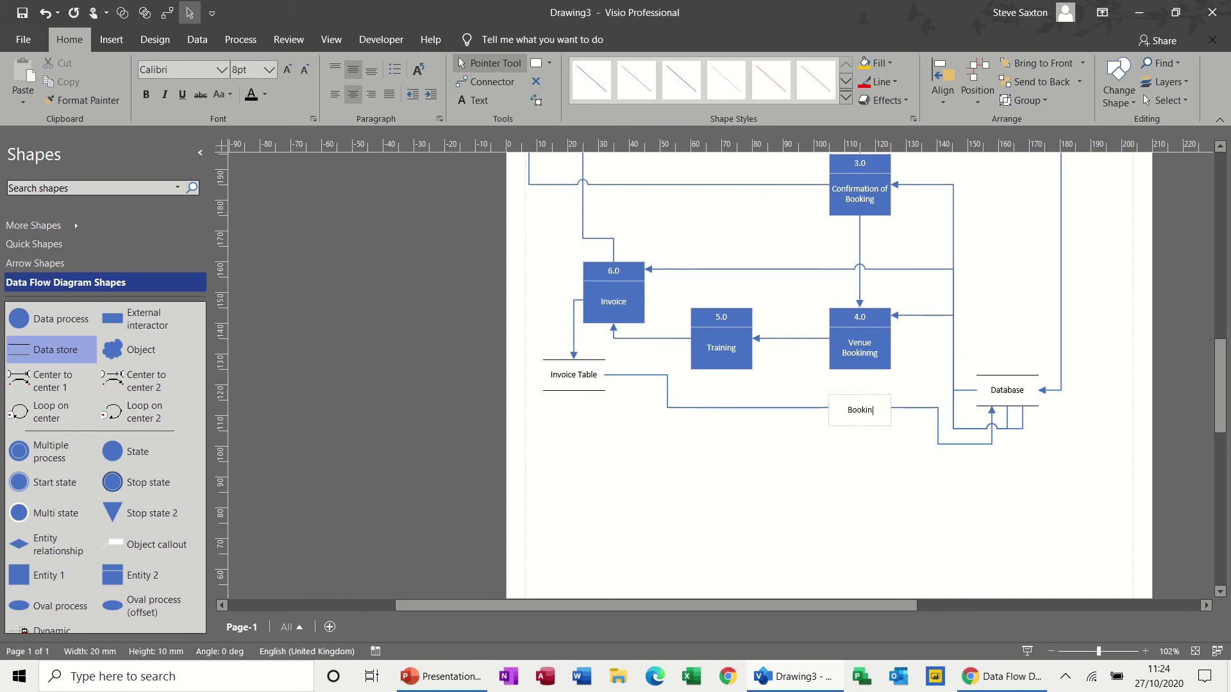
left_click(849, 446)
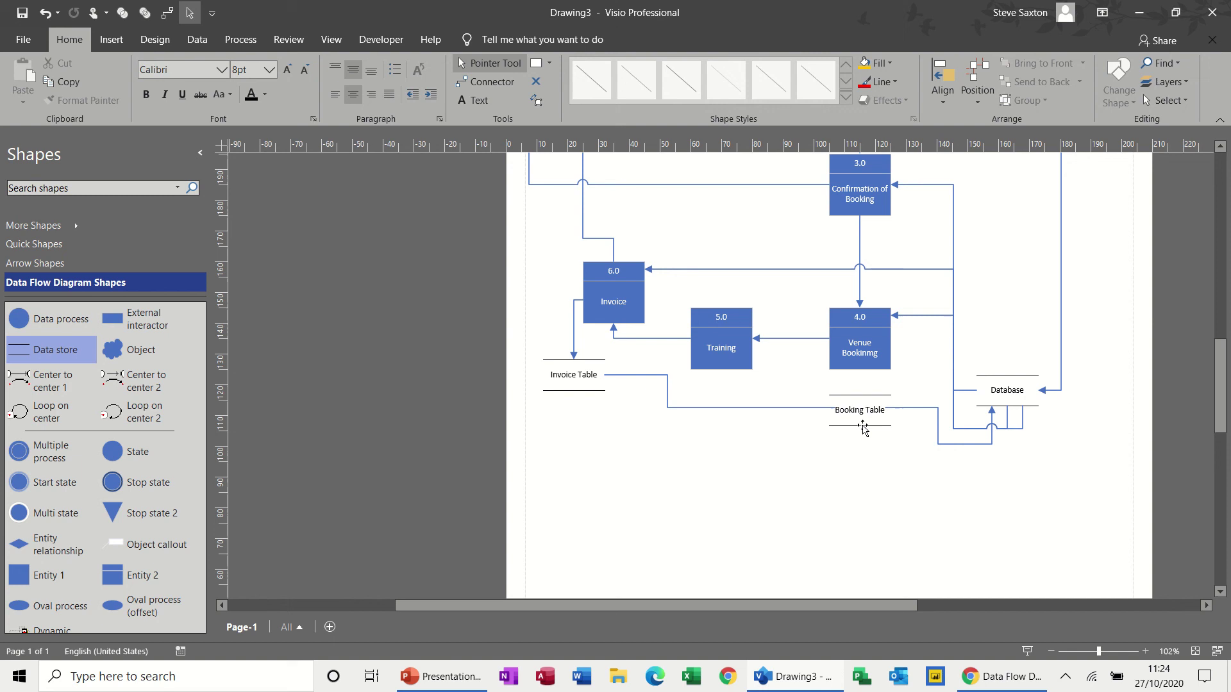
left_click_drag(863, 428, 859, 470)
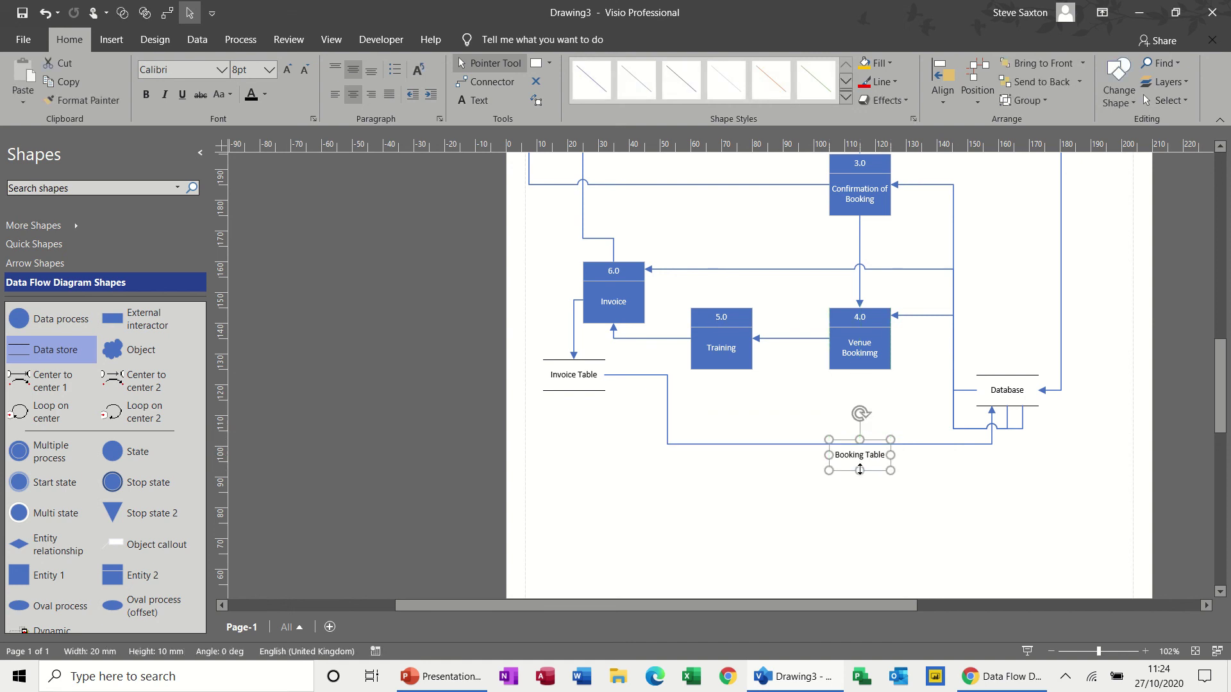
left_click(911, 443)
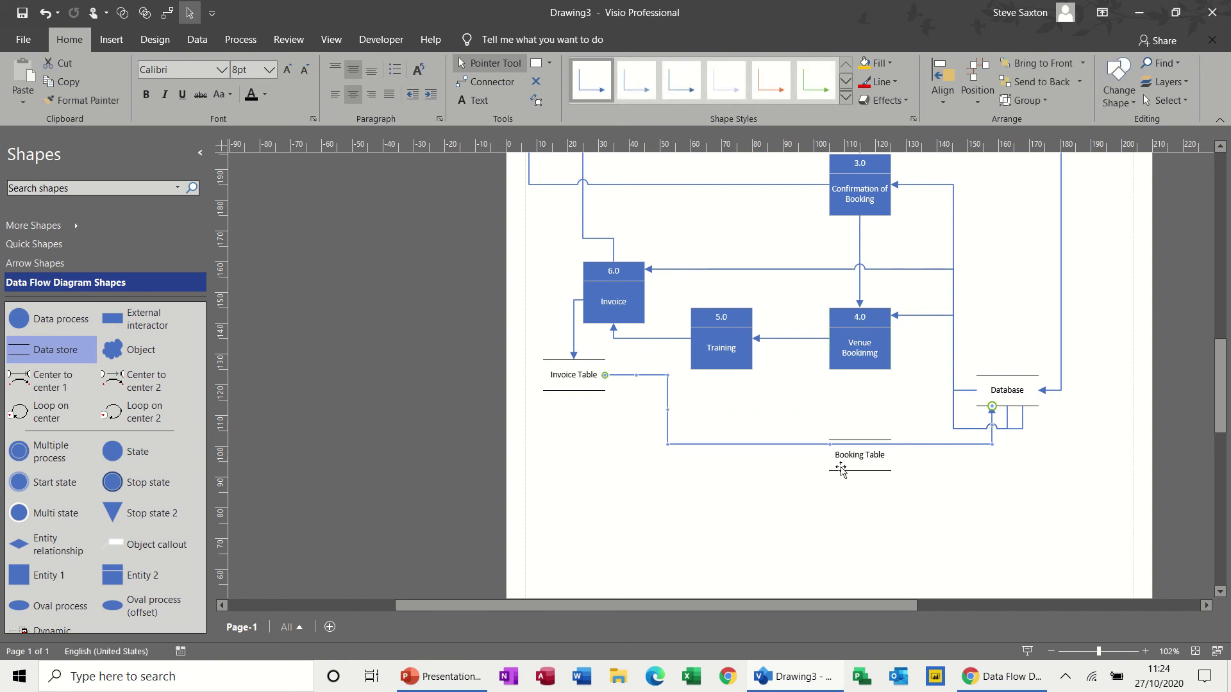
left_click_drag(838, 473, 756, 554)
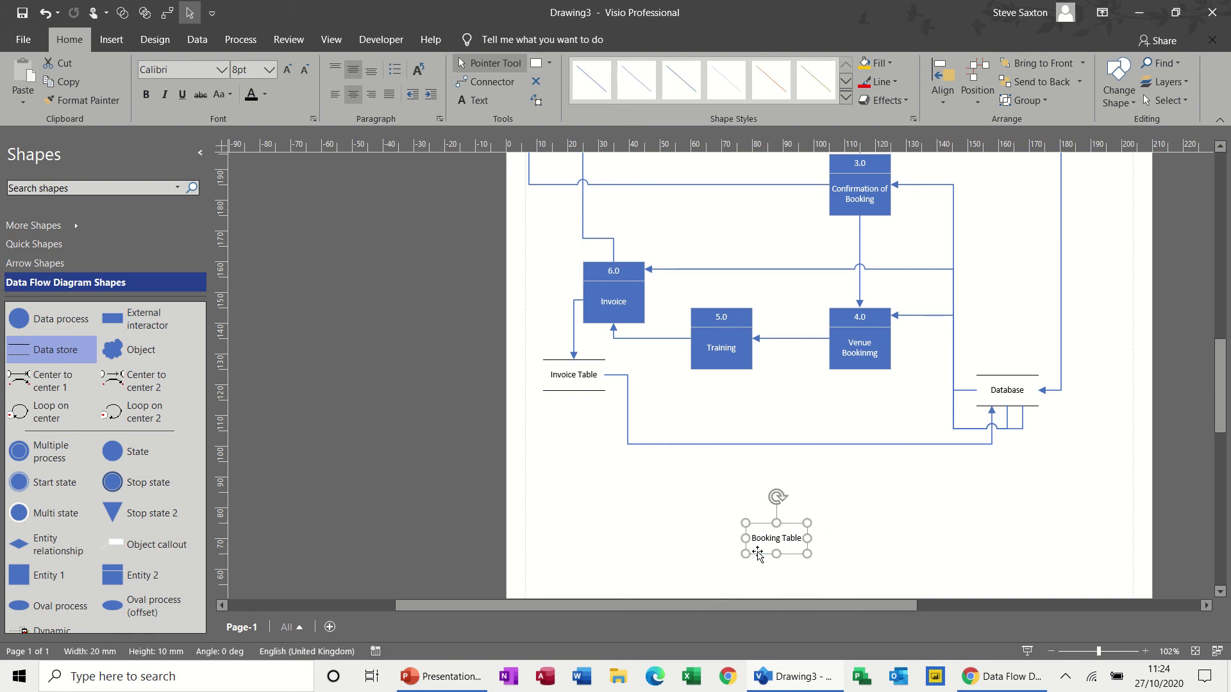
Step: Draw flows from process 4.0 to Booking Table and from Booking Table to Database
left_click(865, 353)
left_click(492, 81)
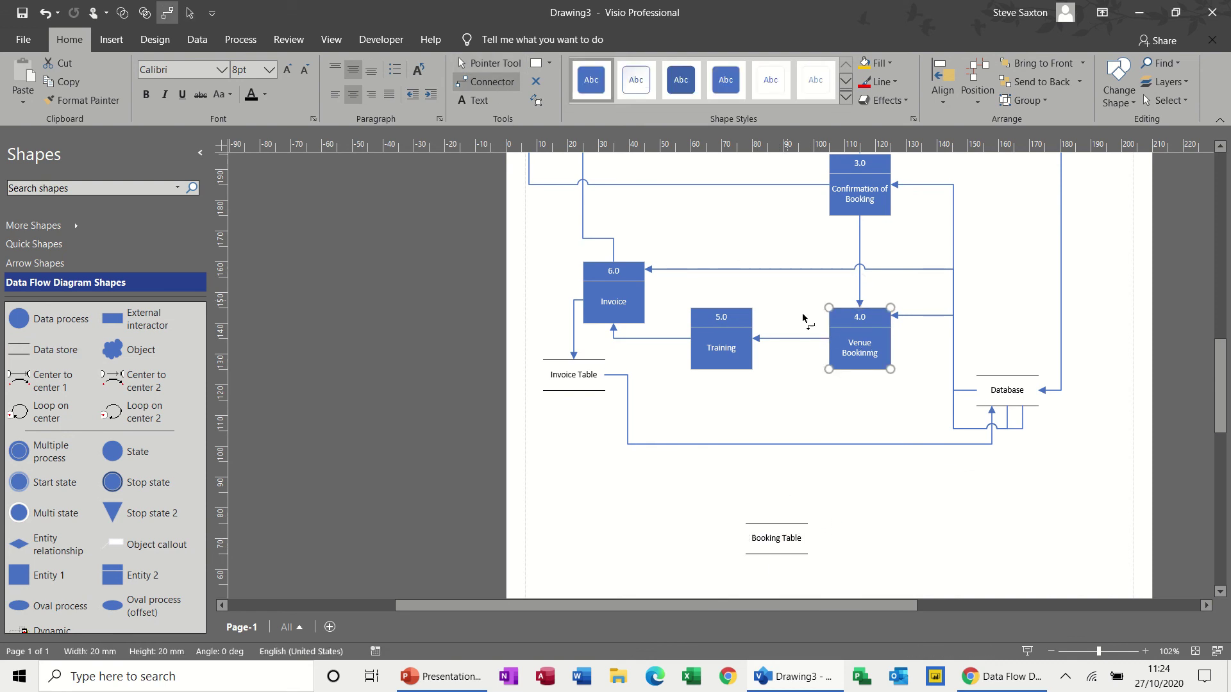
left_click_drag(860, 375, 780, 532)
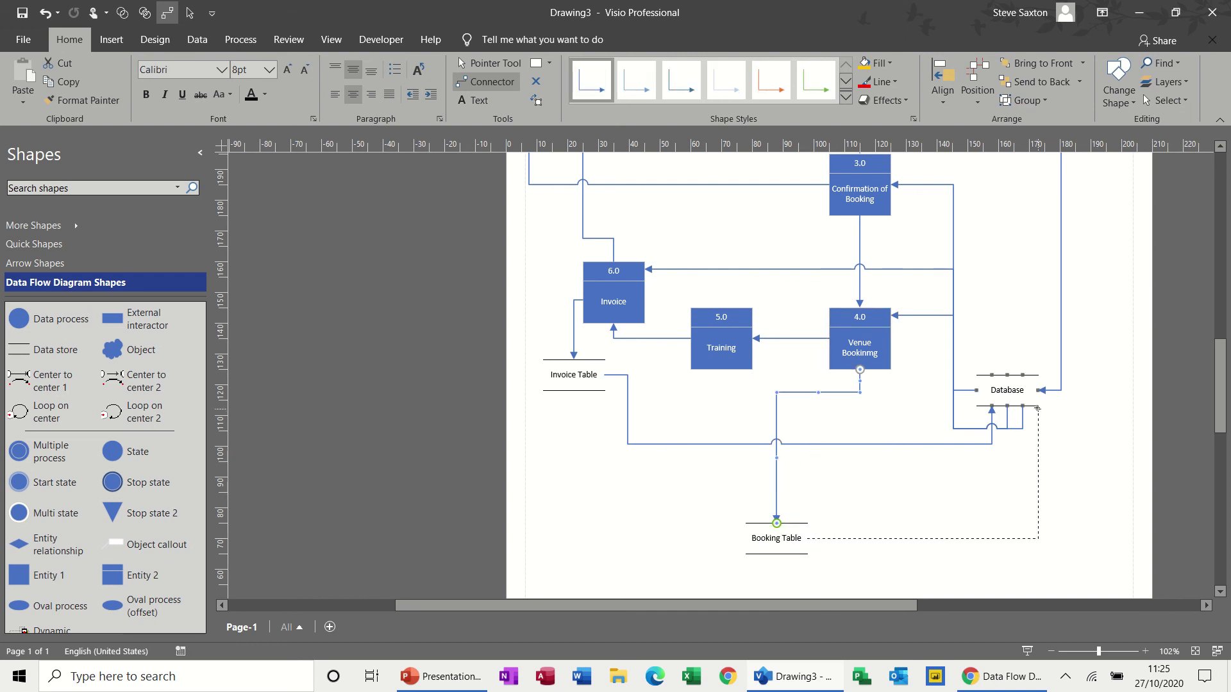
left_click_drag(1038, 408, 1014, 376)
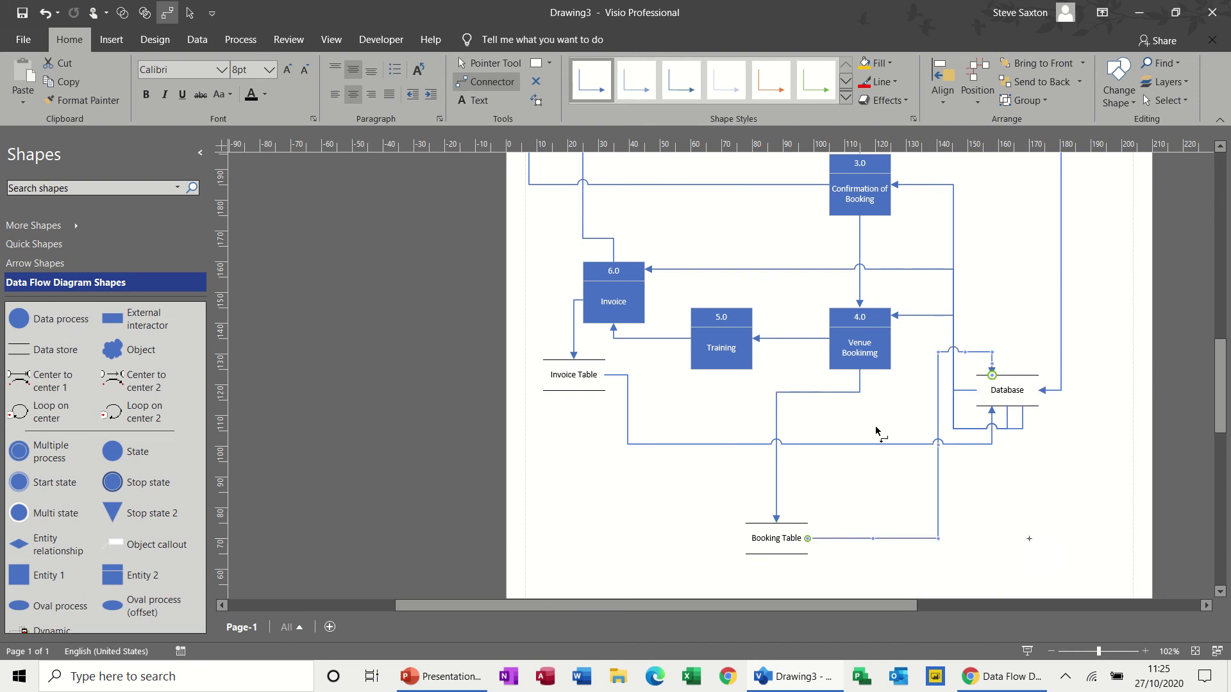
left_click(477, 66)
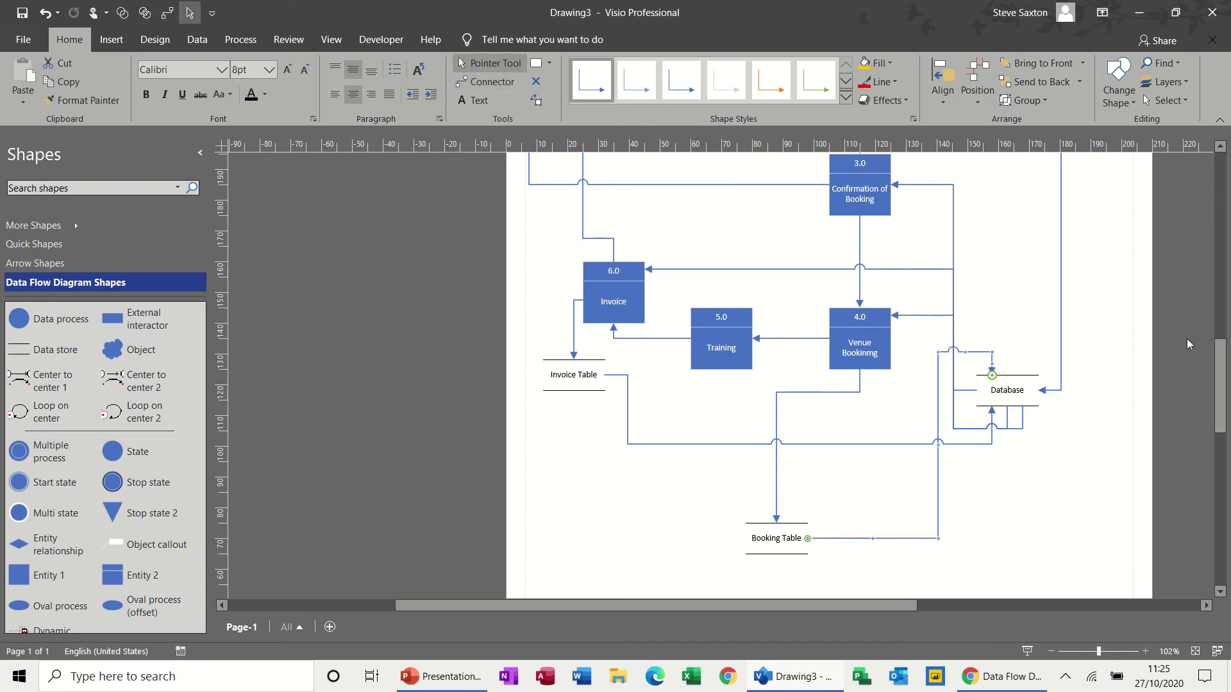
mouse_move(1228, 382)
left_mouse_down()
mouse_move(1226, 301)
mouse_move(1227, 385)
left_mouse_up()
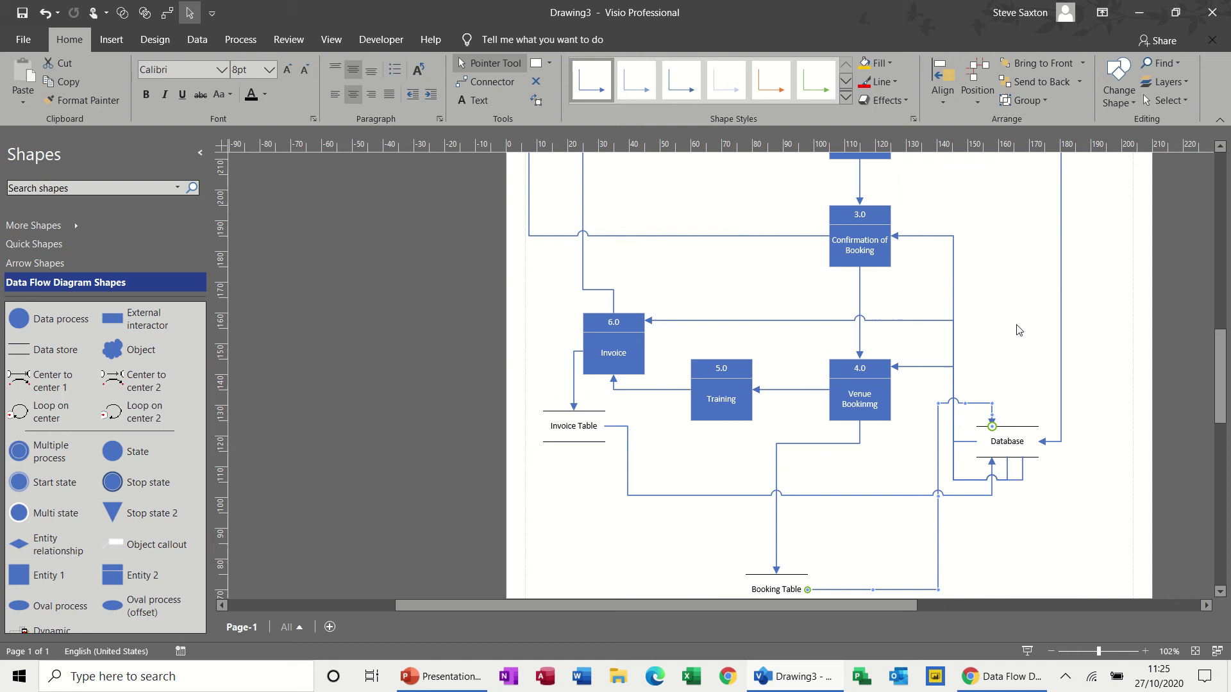